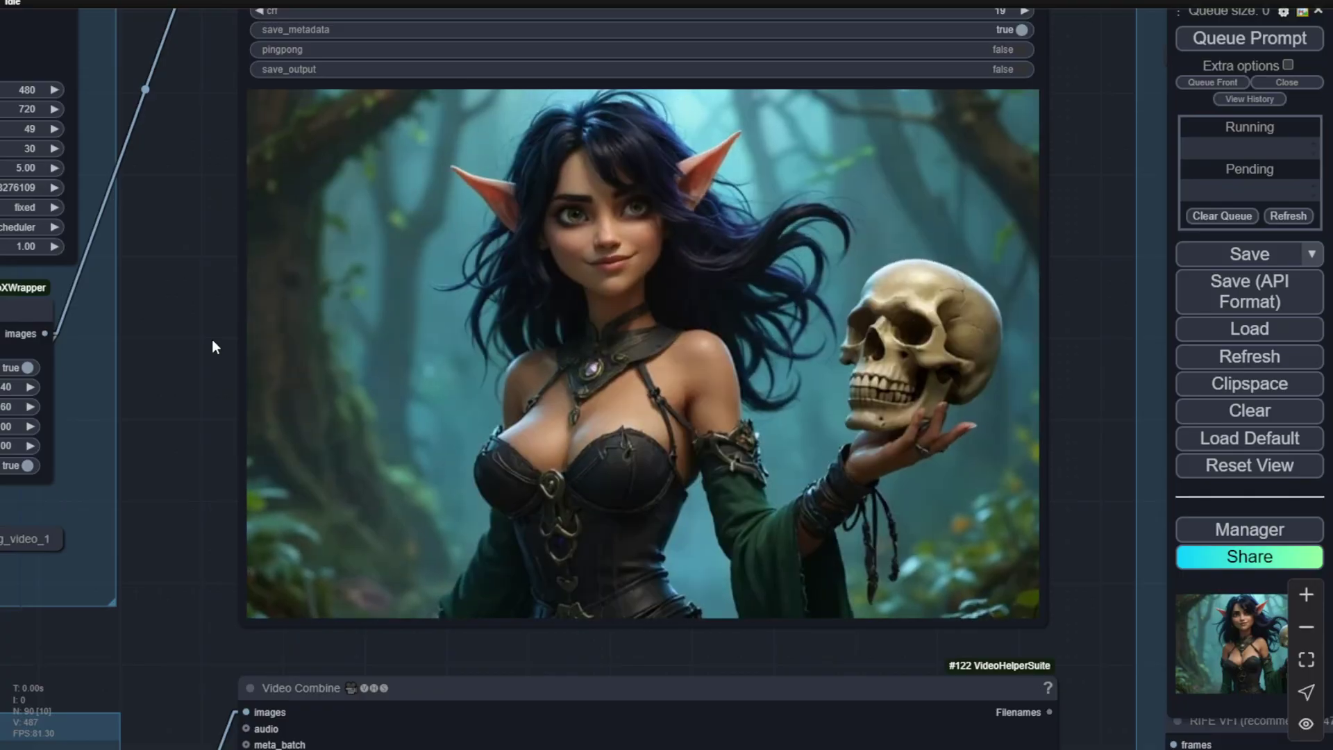
Review the clip previews beside the Cog groups and the final previews in the Videos Stitching group
{"action": "scroll", "coordinate": [211, 339], "scroll_direction": "down", "scroll_amount": 5}
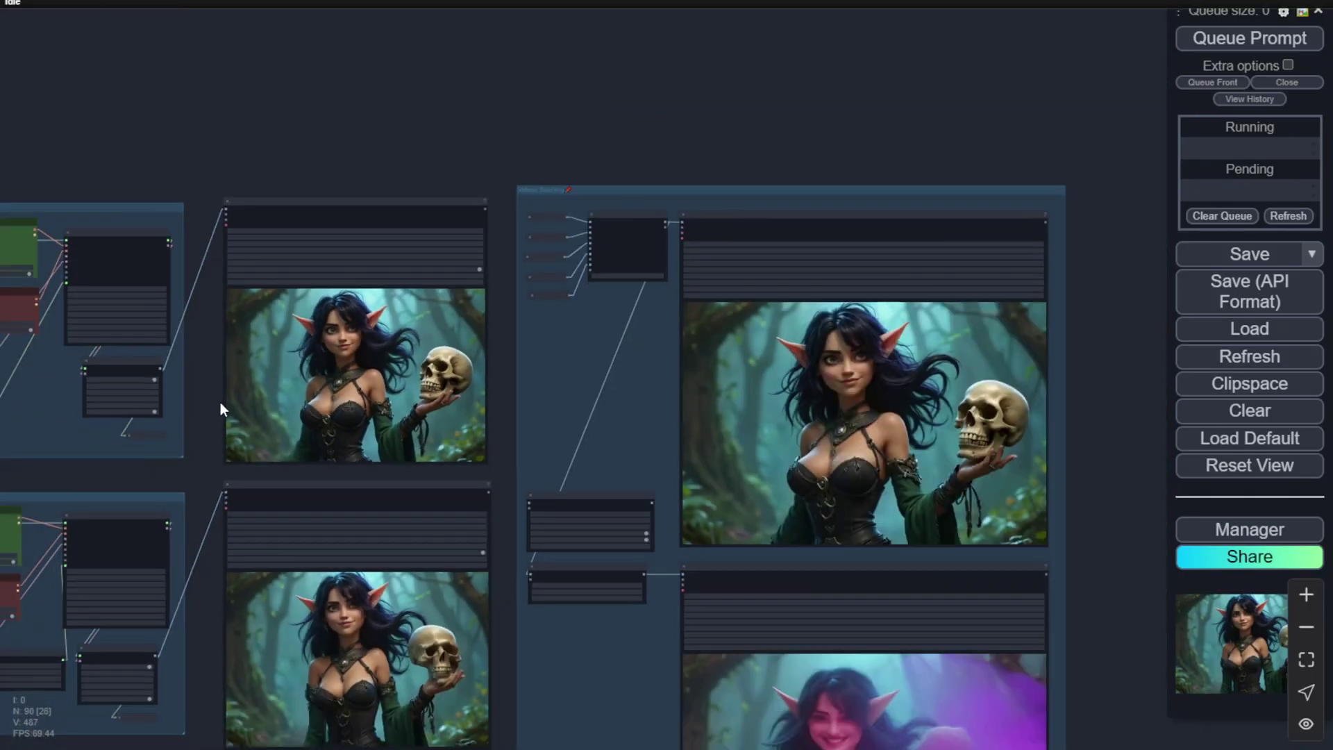
{"action": "scroll", "coordinate": [236, 413], "scroll_direction": "down", "scroll_amount": 3}
{"action": "left_click_drag", "start_coordinate": [982, 660], "coordinate": [1030, 321]}
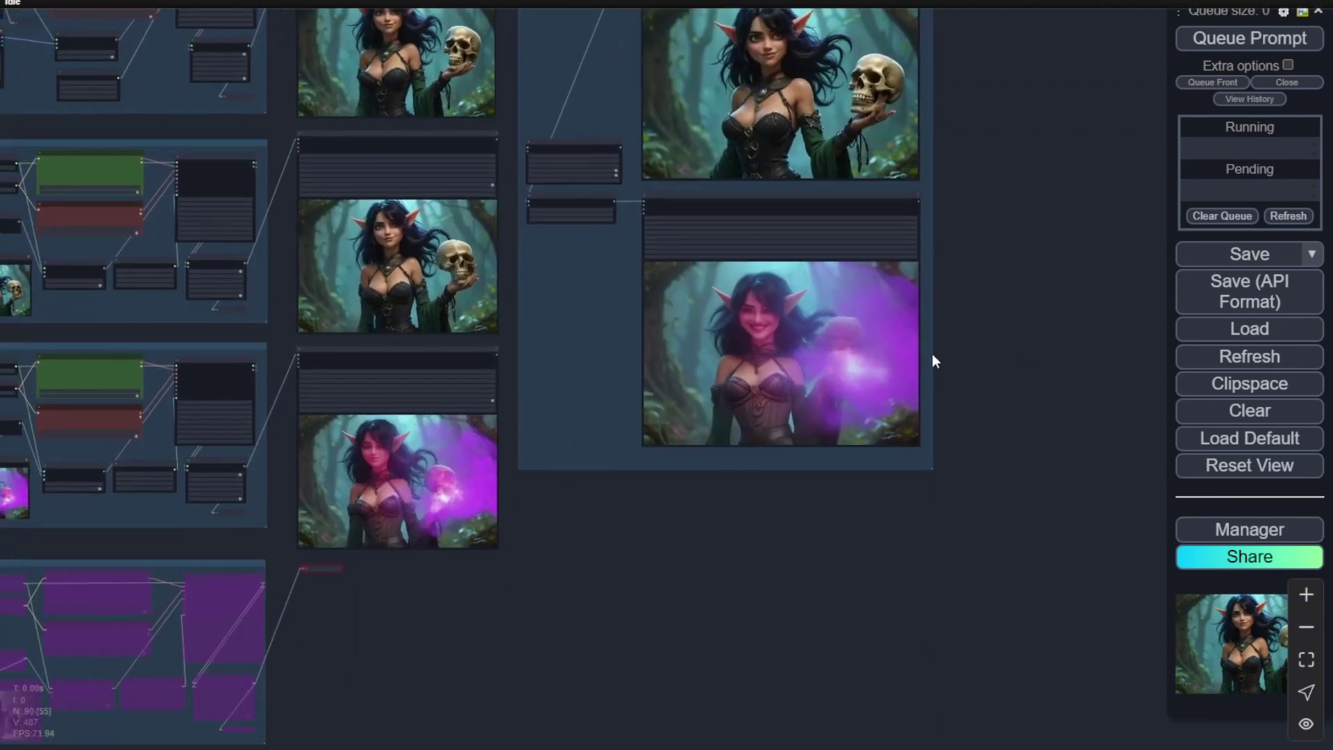
{"action": "right_click", "coordinate": [804, 334]}
{"action": "left_click", "coordinate": [866, 243]}
{"action": "scroll", "coordinate": [868, 355], "scroll_direction": "up", "scroll_amount": 4}
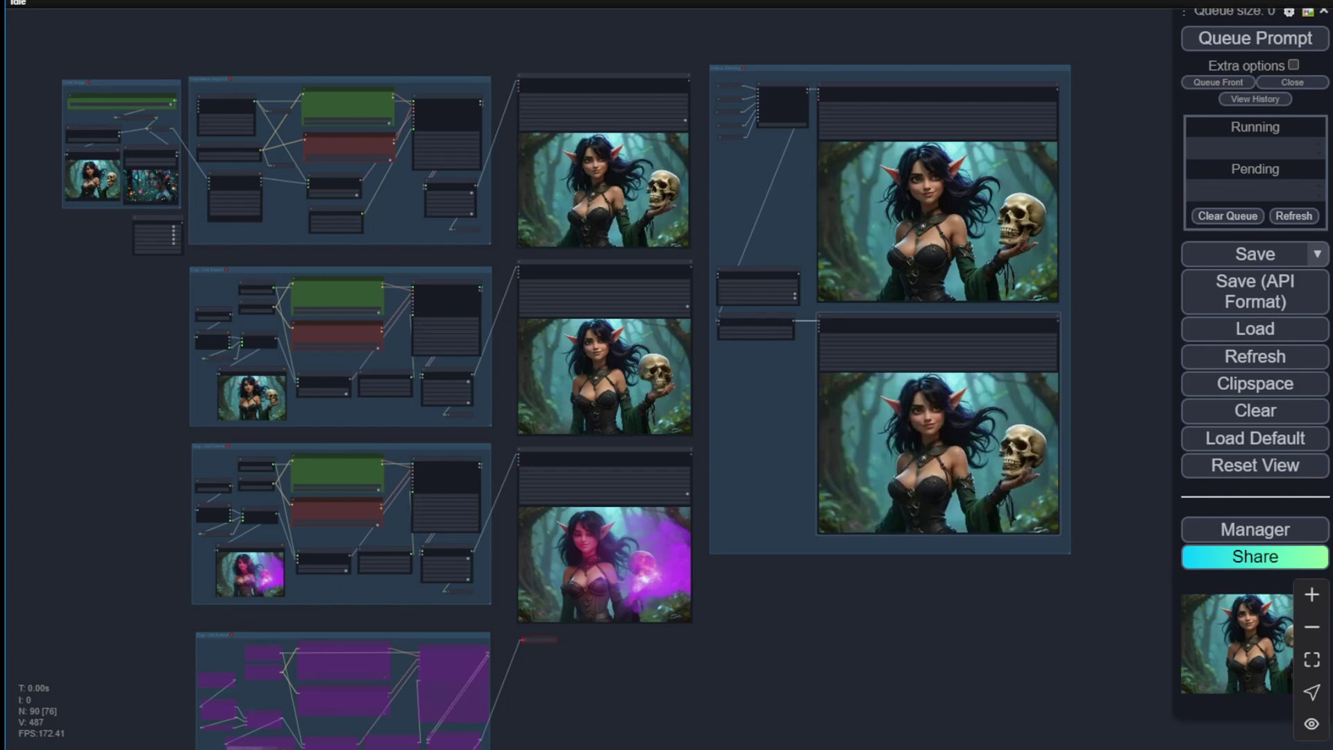
Examine the CogVideo model loader and Load CLIP settings in the CogVideoX img2Vid group
{"action": "scroll", "coordinate": [395, 36], "scroll_direction": "up", "scroll_amount": 5}
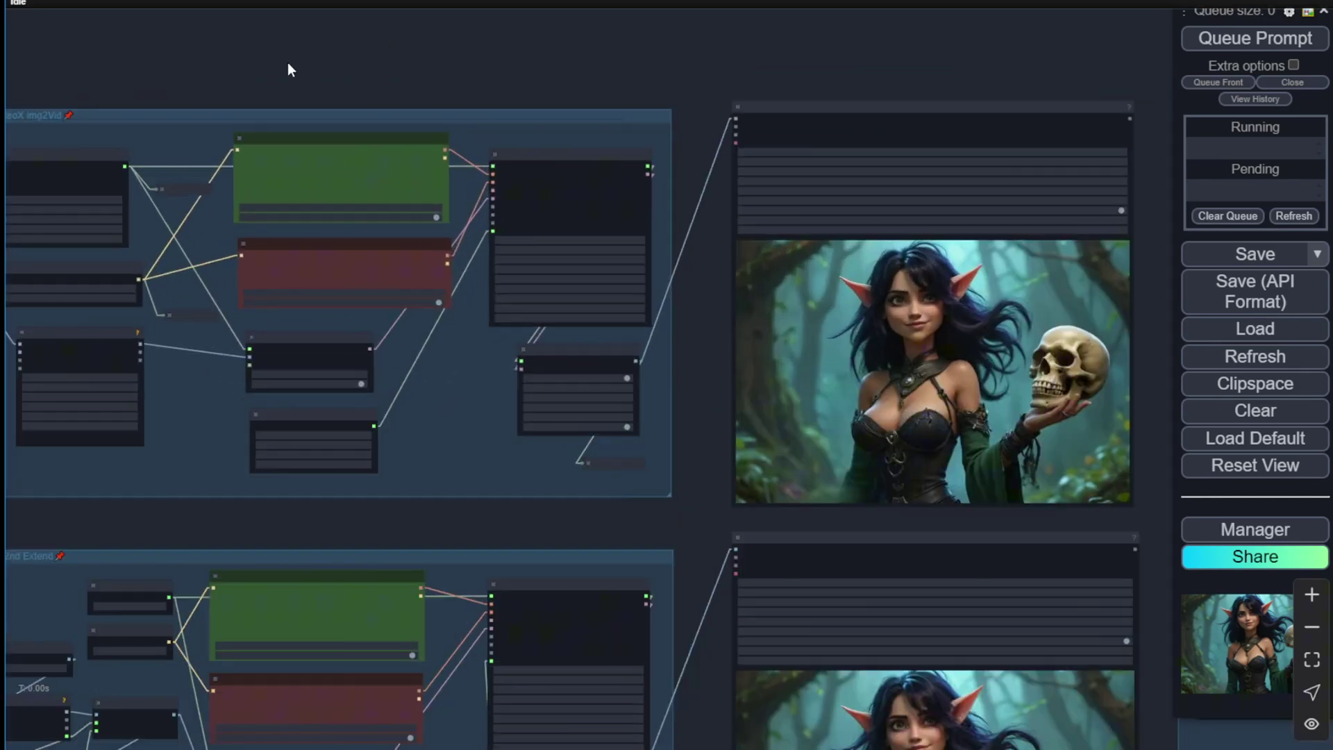
{"action": "left_click_drag", "start_coordinate": [289, 71], "coordinate": [651, 113]}
{"action": "scroll", "coordinate": [566, 179], "scroll_direction": "up", "scroll_amount": 9}
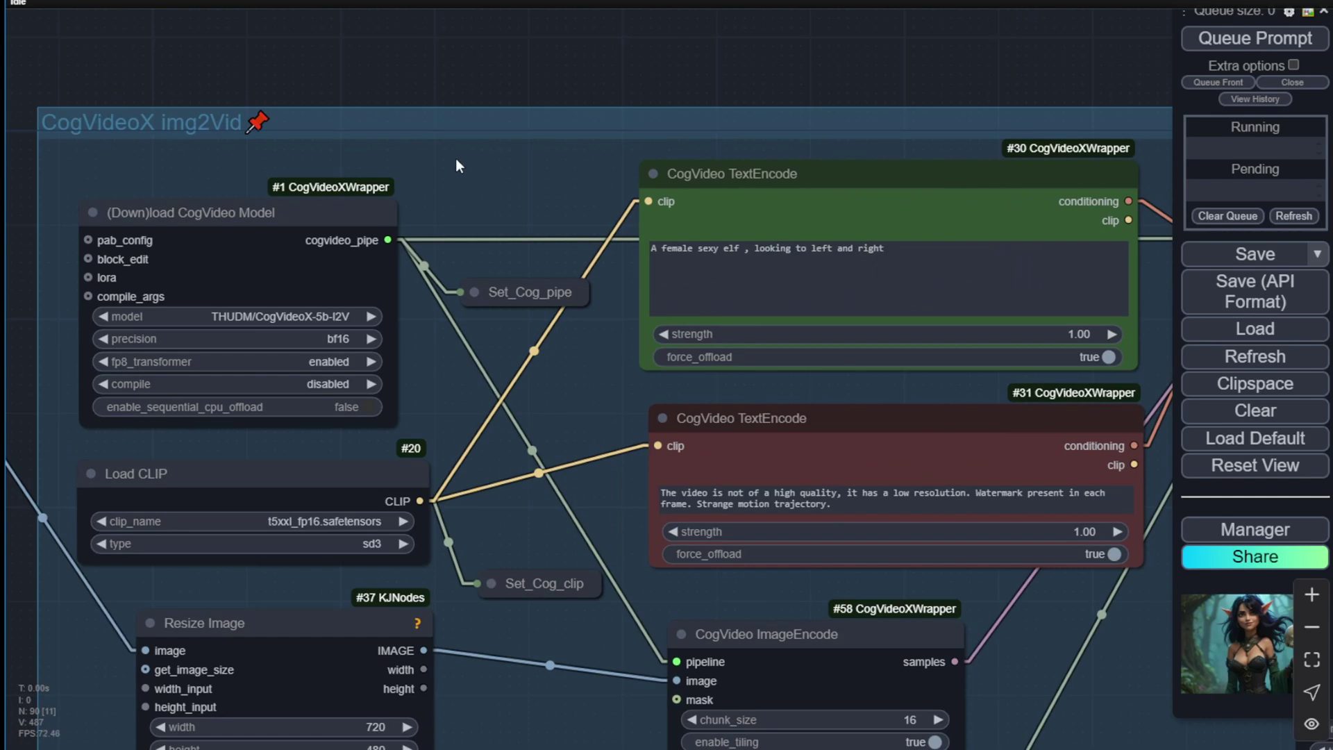
{"action": "left_click_drag", "start_coordinate": [456, 158], "coordinate": [795, 124]}
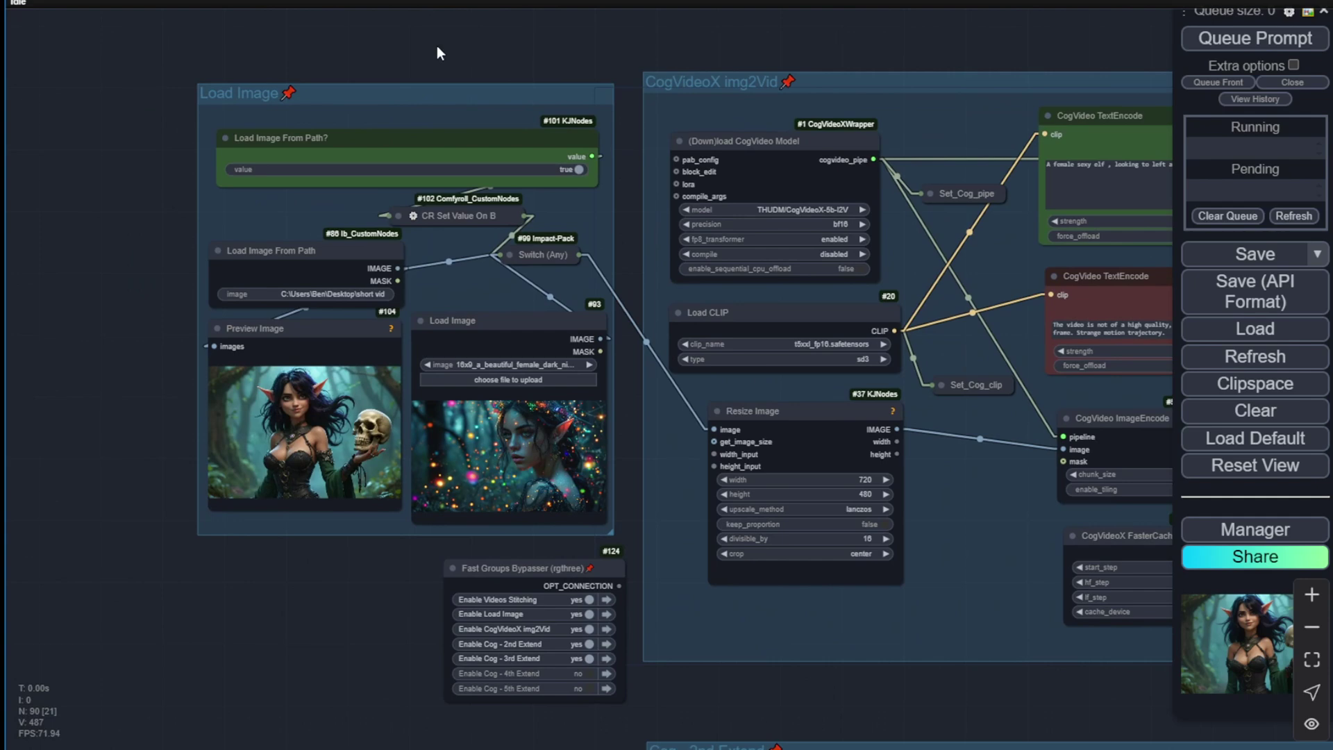
{"action": "scroll", "coordinate": [396, 61], "scroll_direction": "up", "scroll_amount": 3}
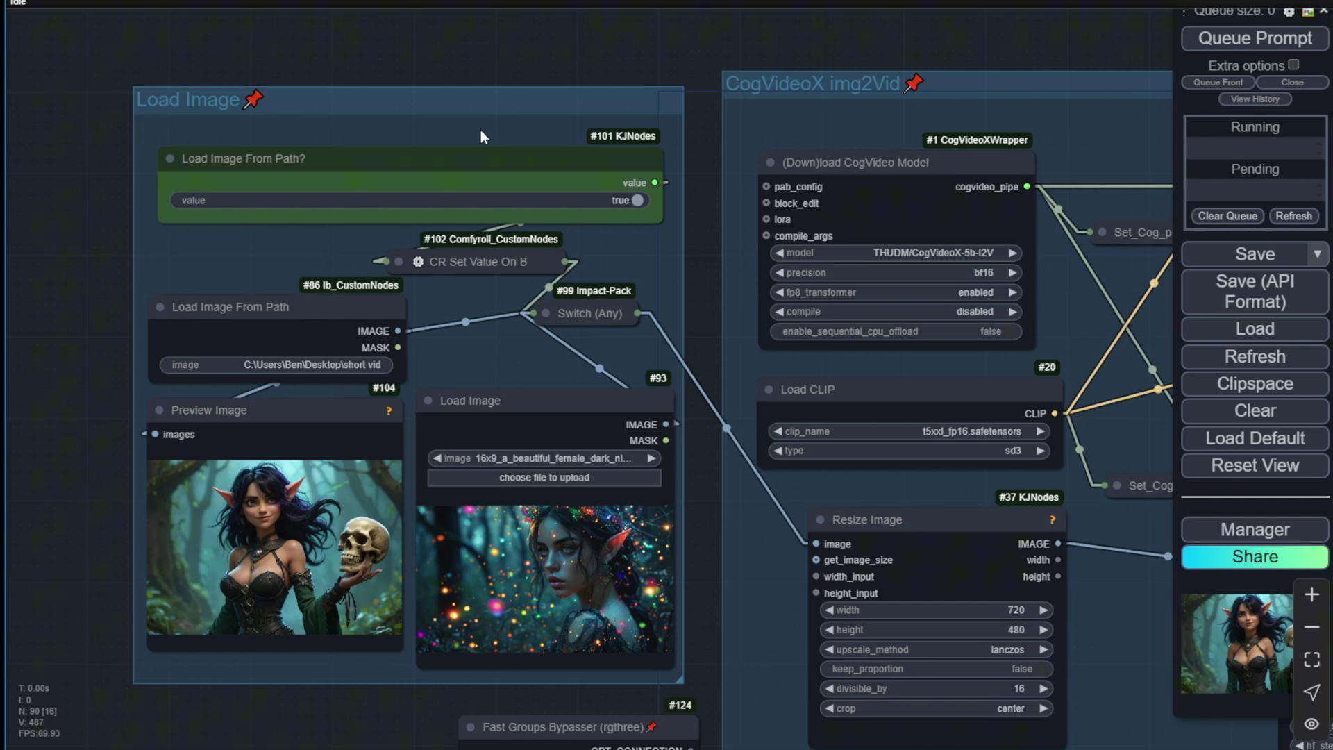
{"action": "scroll", "coordinate": [951, 257], "scroll_direction": "up", "scroll_amount": 4}
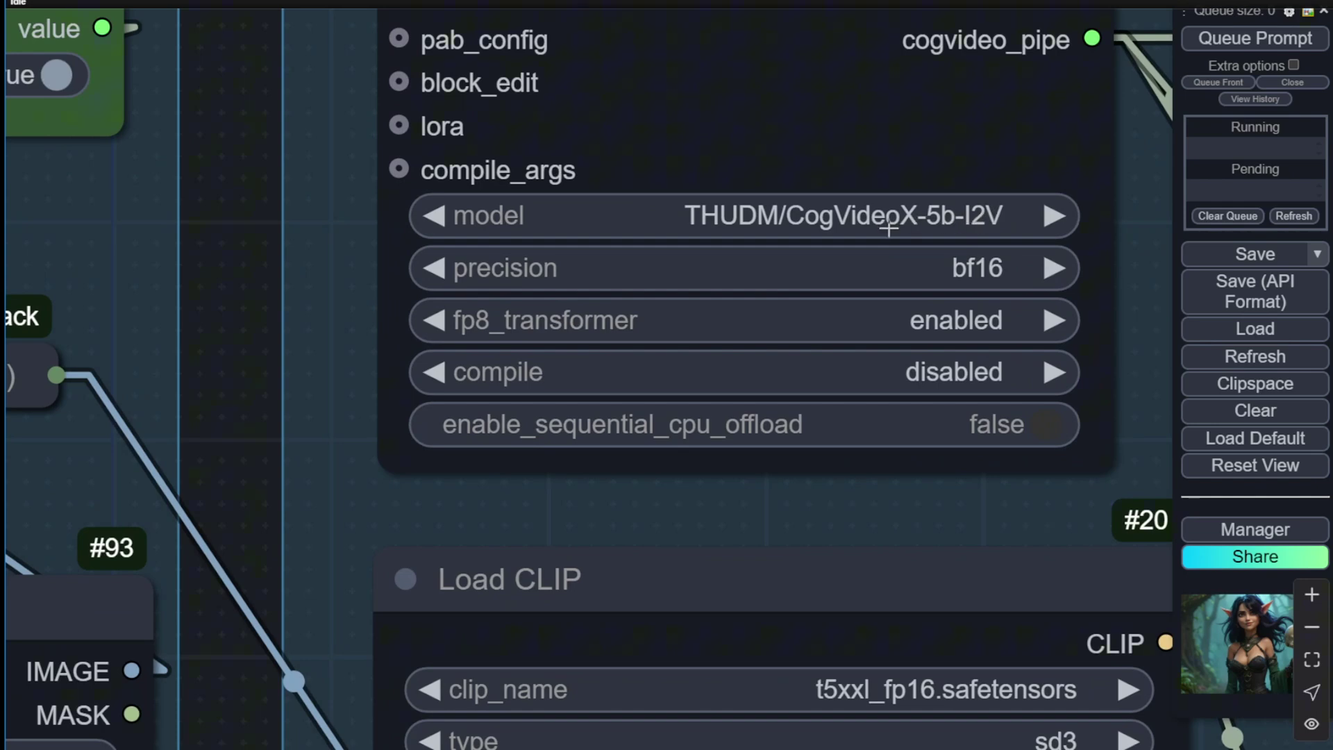
{"action": "scroll", "coordinate": [658, 359], "scroll_direction": "down", "scroll_amount": 5}
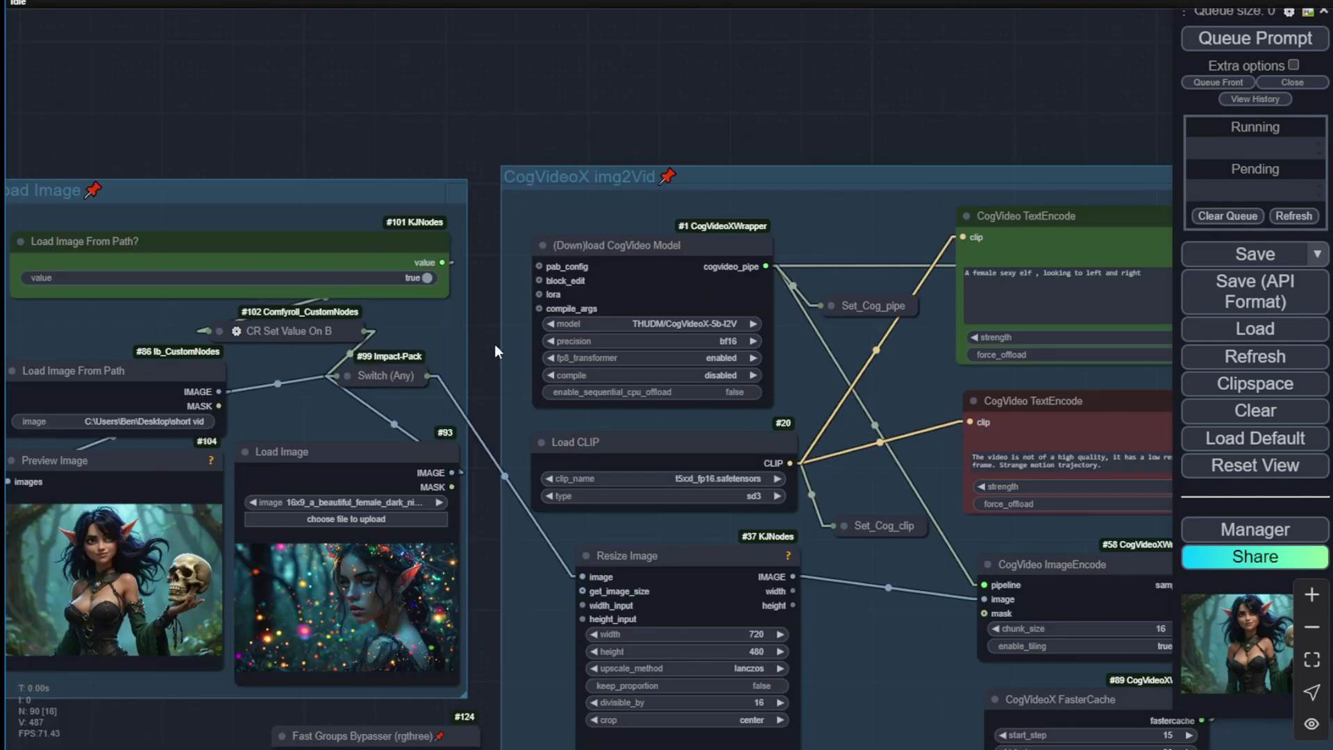
Inspect the path-based and file-based image loaders and their previews in the Load Image group
{"action": "left_click_drag", "start_coordinate": [495, 344], "coordinate": [767, 232]}
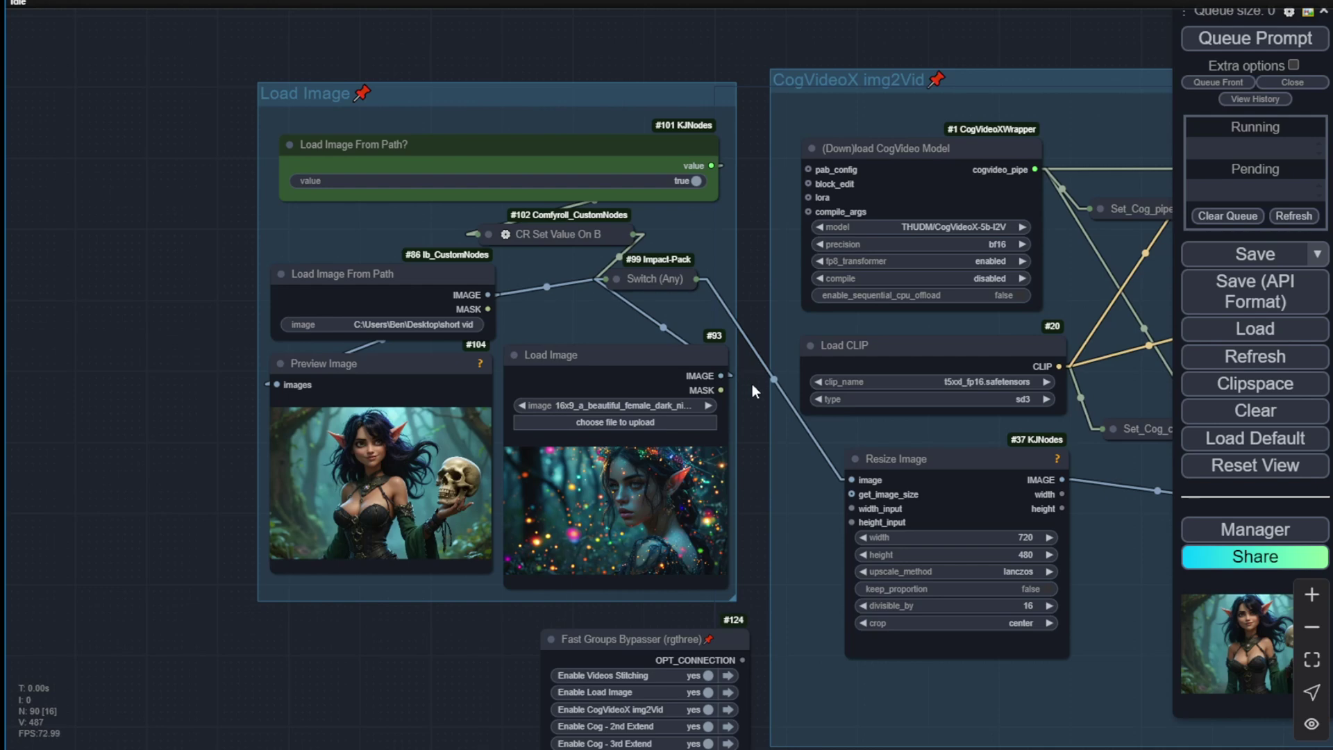
{"action": "scroll", "coordinate": [406, 224], "scroll_direction": "up", "scroll_amount": 7}
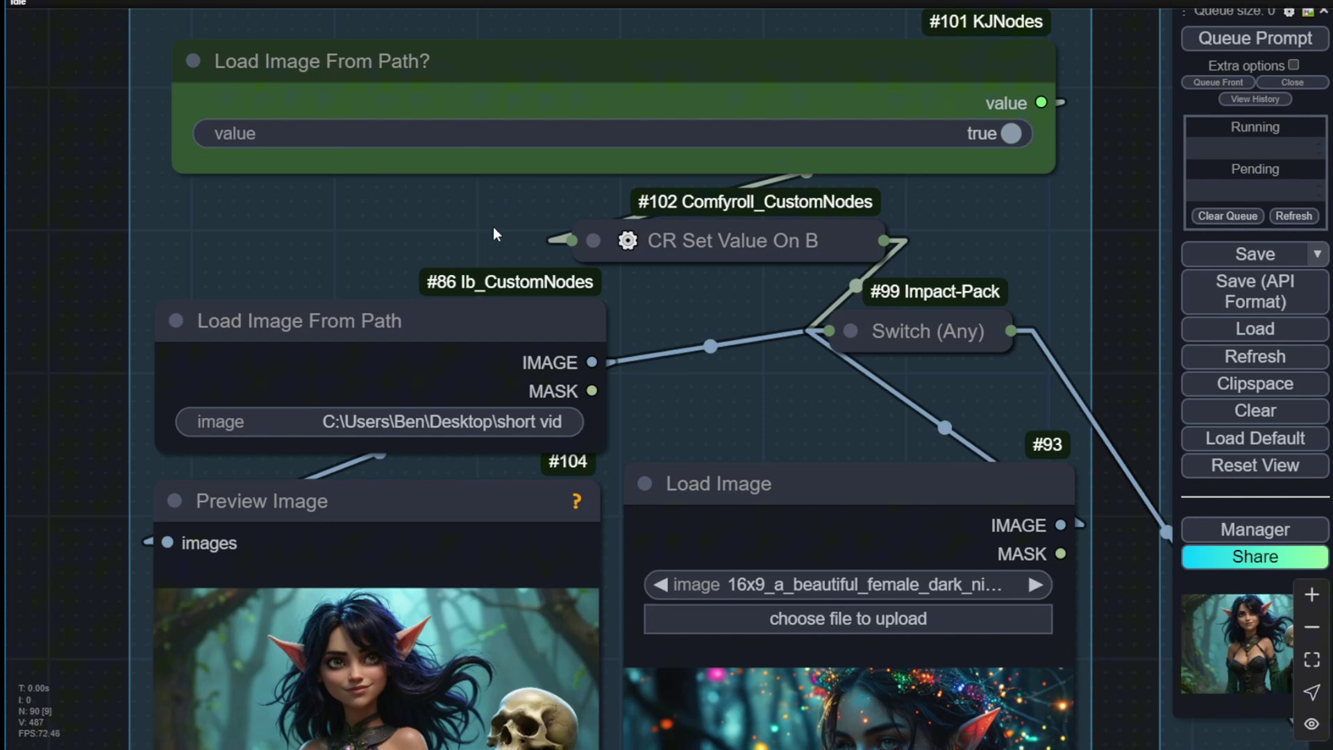
{"action": "left_click_drag", "start_coordinate": [416, 245], "coordinate": [521, 114]}
{"action": "left_click_drag", "start_coordinate": [409, 191], "coordinate": [419, 190]}
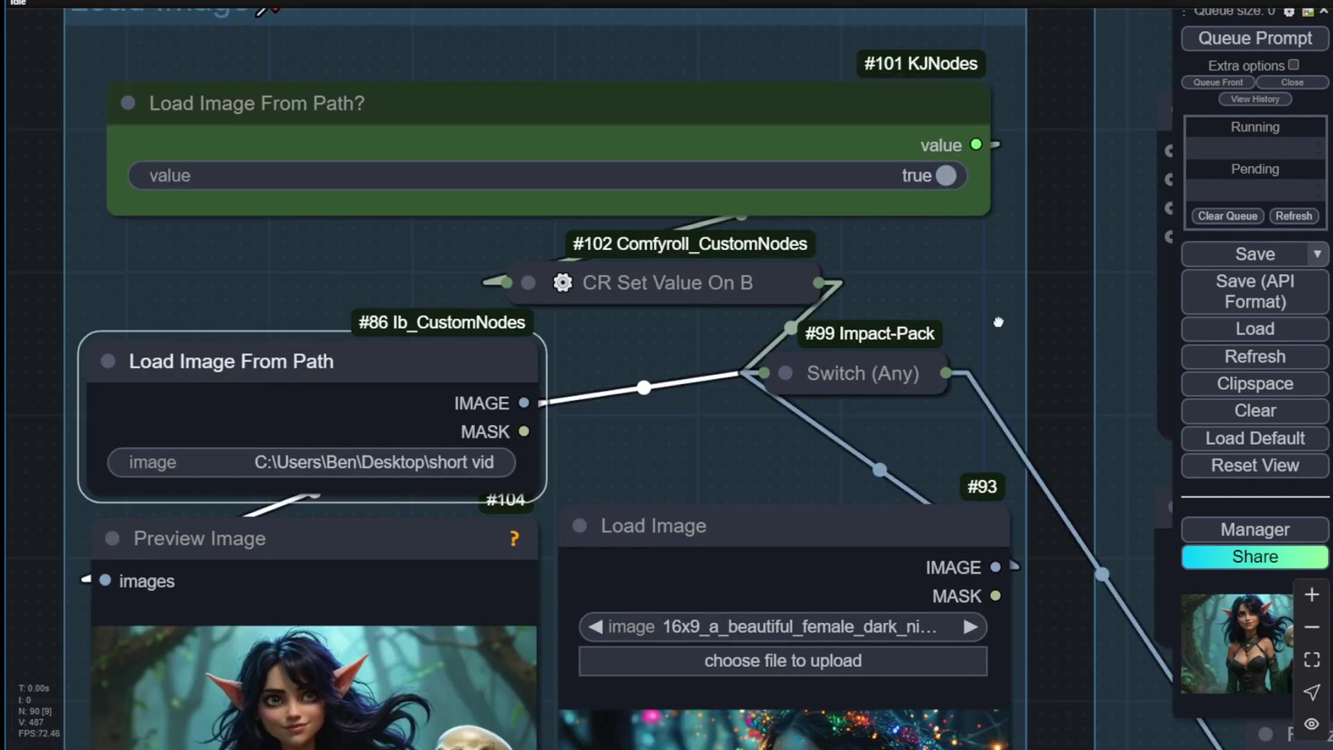
{"action": "left_click_drag", "start_coordinate": [998, 322], "coordinate": [859, 23]}
{"action": "left_click", "coordinate": [554, 236]}
{"action": "scroll", "coordinate": [654, 288], "scroll_direction": "up", "scroll_amount": 3}
{"action": "scroll", "coordinate": [991, 415], "scroll_direction": "down", "scroll_amount": 3}
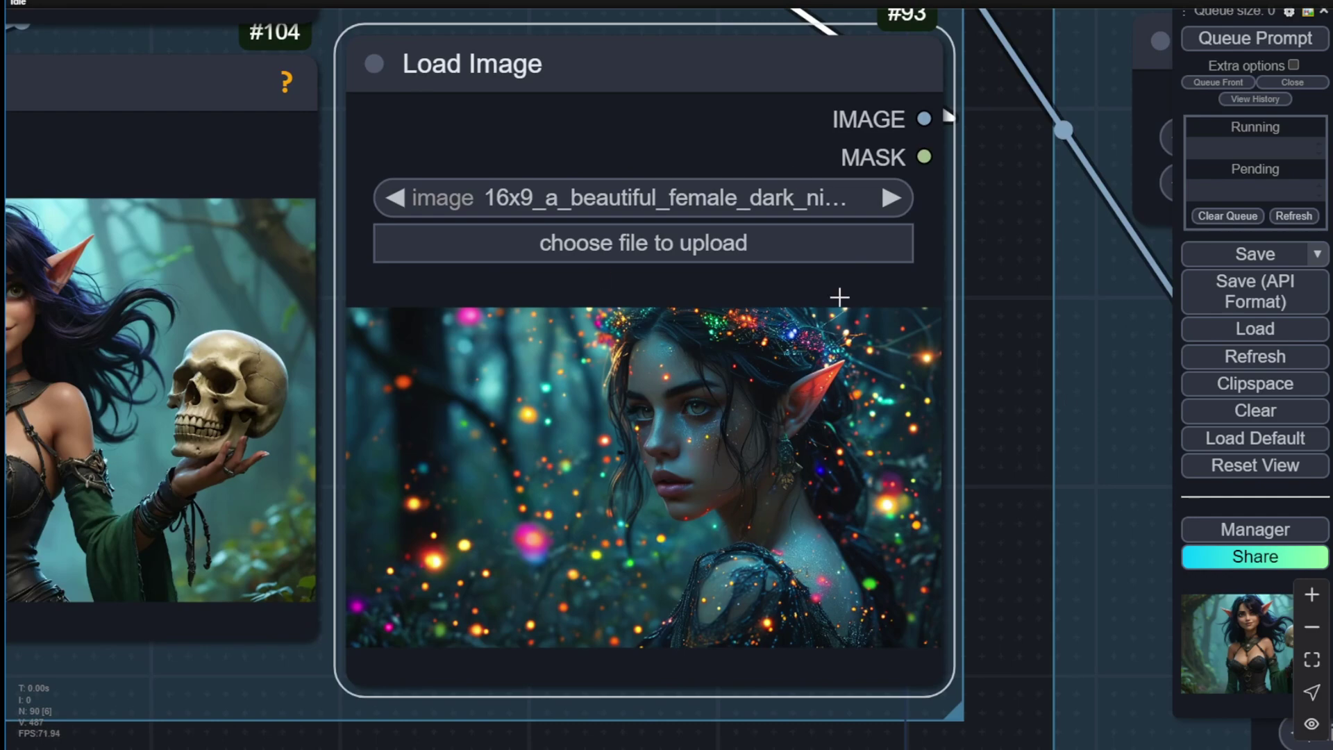
{"action": "scroll", "coordinate": [840, 297], "scroll_direction": "down", "scroll_amount": 4}
Examine the Resize Image dimensions and the CogVideo ImageEncode node that receives the resized image
{"action": "left_click_drag", "start_coordinate": [948, 323], "coordinate": [176, 270]}
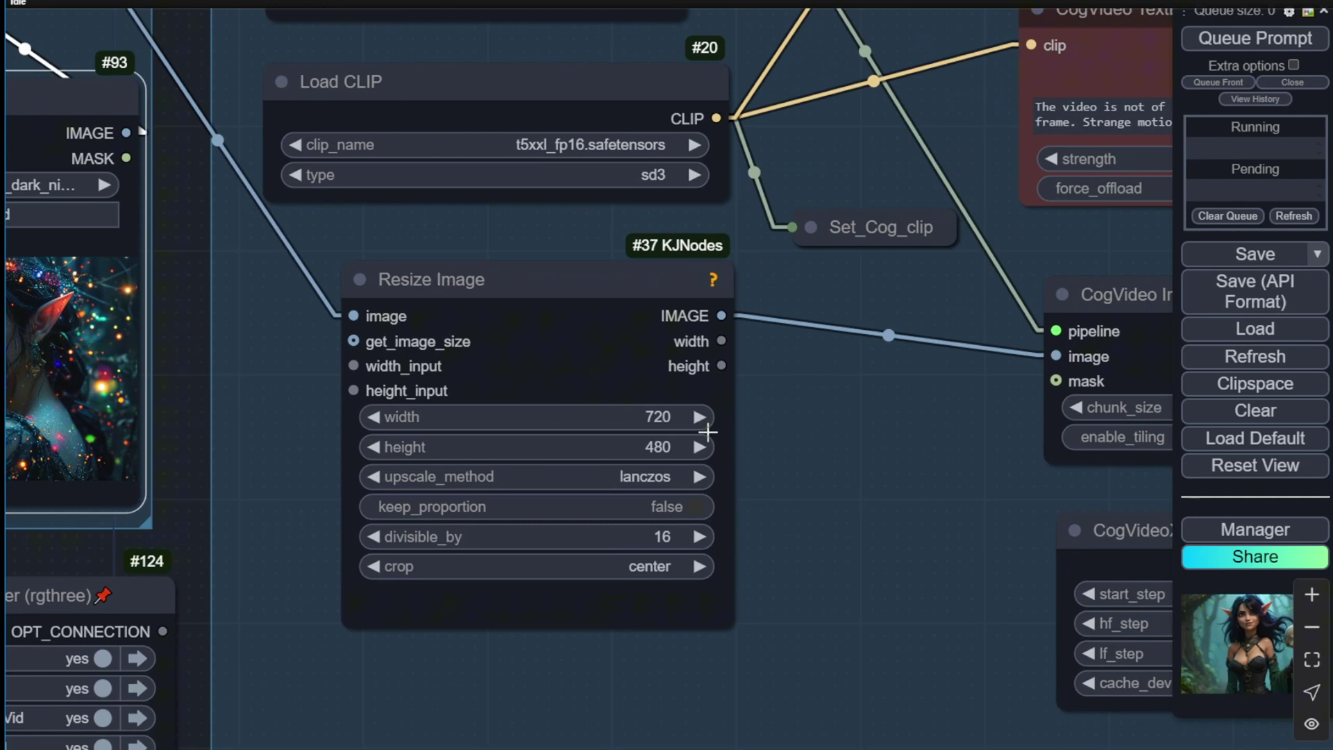
{"action": "scroll", "coordinate": [707, 432], "scroll_direction": "up", "scroll_amount": 3}
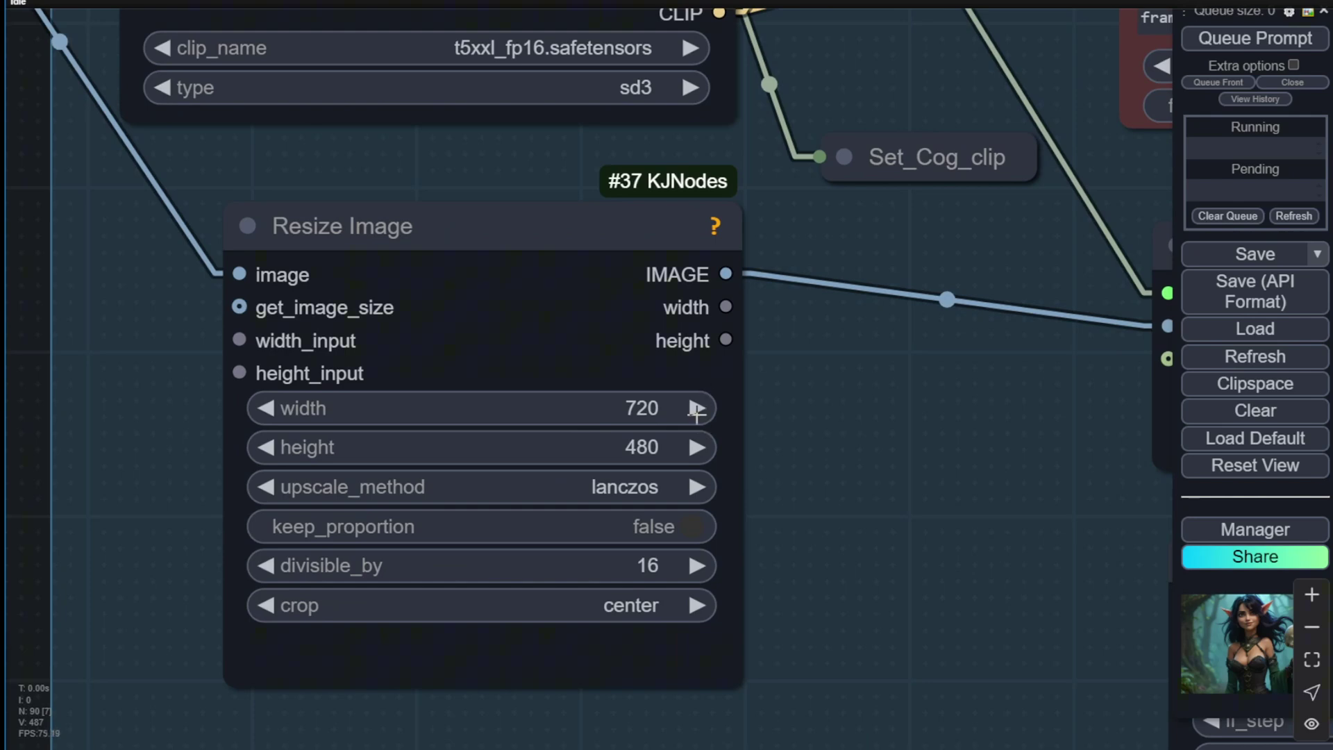
{"action": "scroll", "coordinate": [912, 451], "scroll_direction": "down", "scroll_amount": 3}
{"action": "left_click_drag", "start_coordinate": [913, 451], "coordinate": [453, 450]}
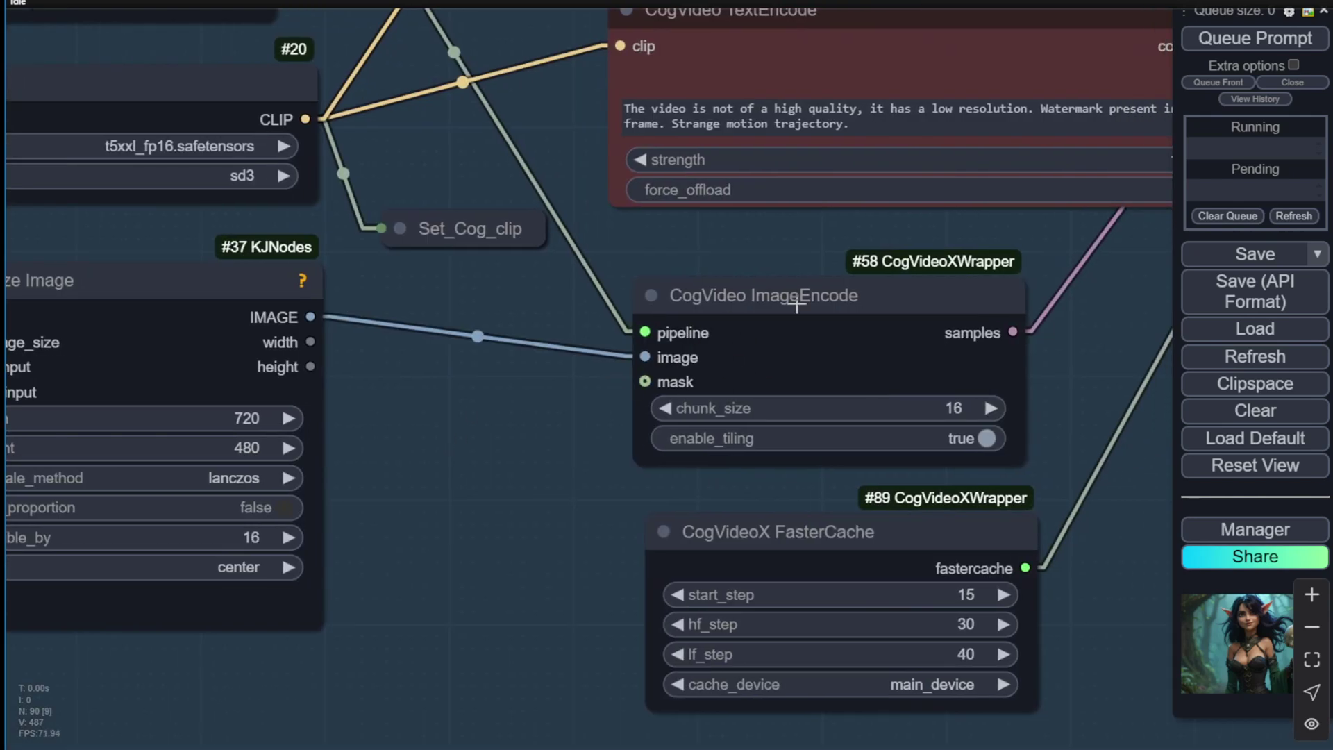
Examine the text prompts, CogVideo Sampler settings and frame count, and the decode node in the CogVideoX img2Vid group
{"action": "scroll", "coordinate": [797, 304], "scroll_direction": "down", "scroll_amount": 3}
{"action": "left_click_drag", "start_coordinate": [1121, 256], "coordinate": [759, 386]}
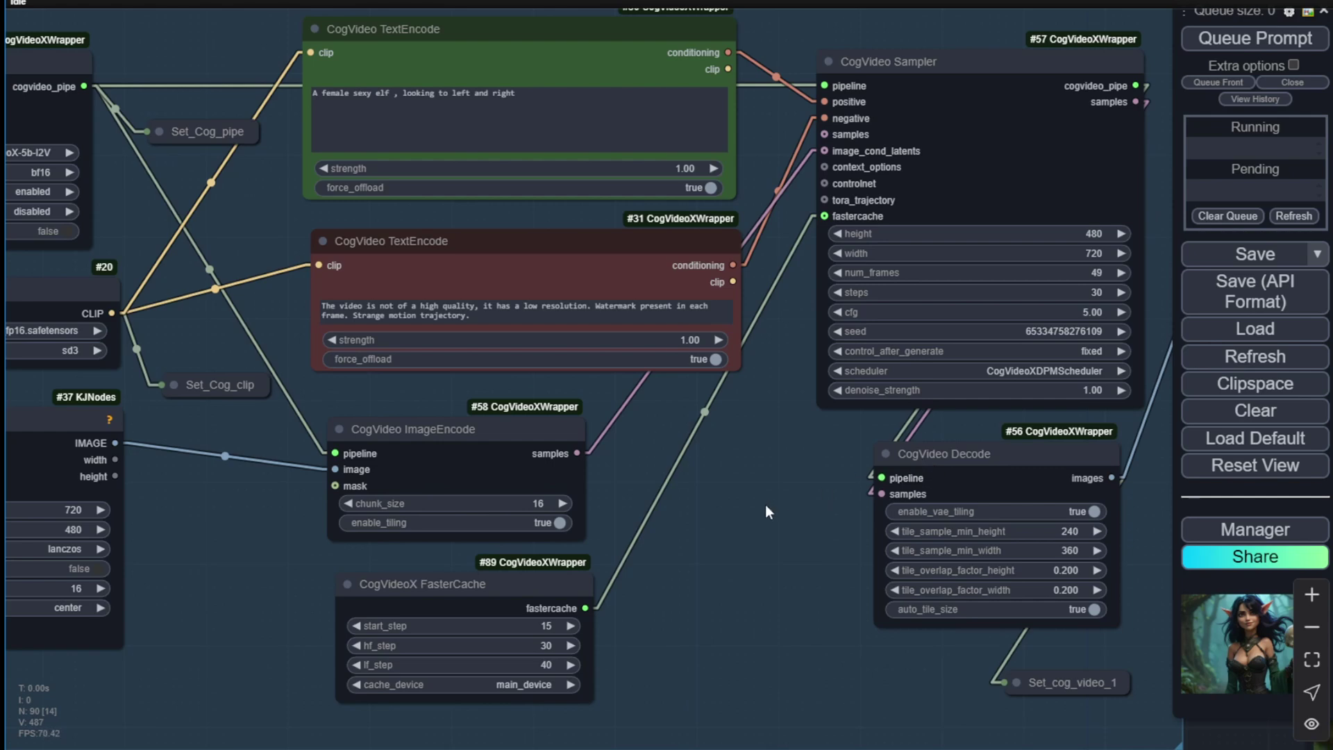
{"action": "scroll", "coordinate": [766, 512], "scroll_direction": "right", "scroll_amount": 10}
{"action": "scroll", "coordinate": [647, 415], "scroll_direction": "down", "scroll_amount": 3}
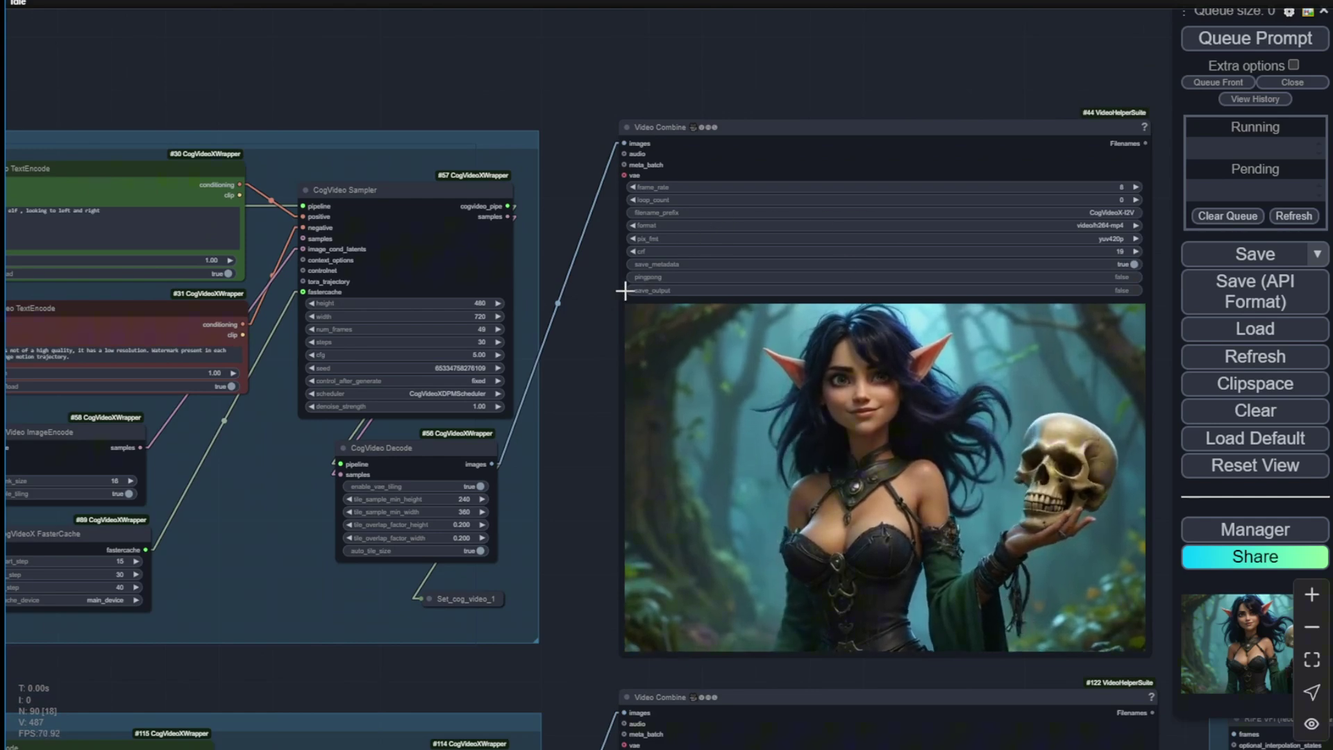
{"action": "scroll", "coordinate": [424, 343], "scroll_direction": "up", "scroll_amount": 4}
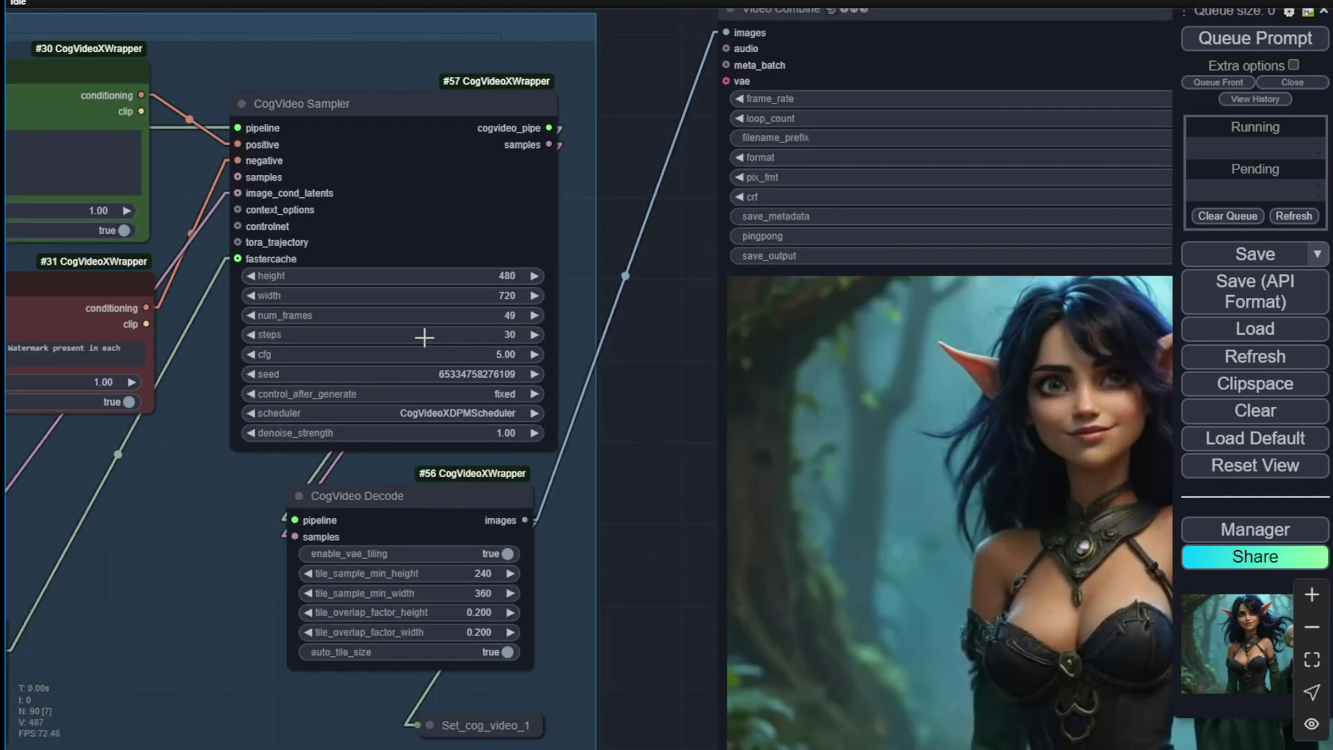
{"action": "scroll", "coordinate": [375, 340], "scroll_direction": "up", "scroll_amount": 4}
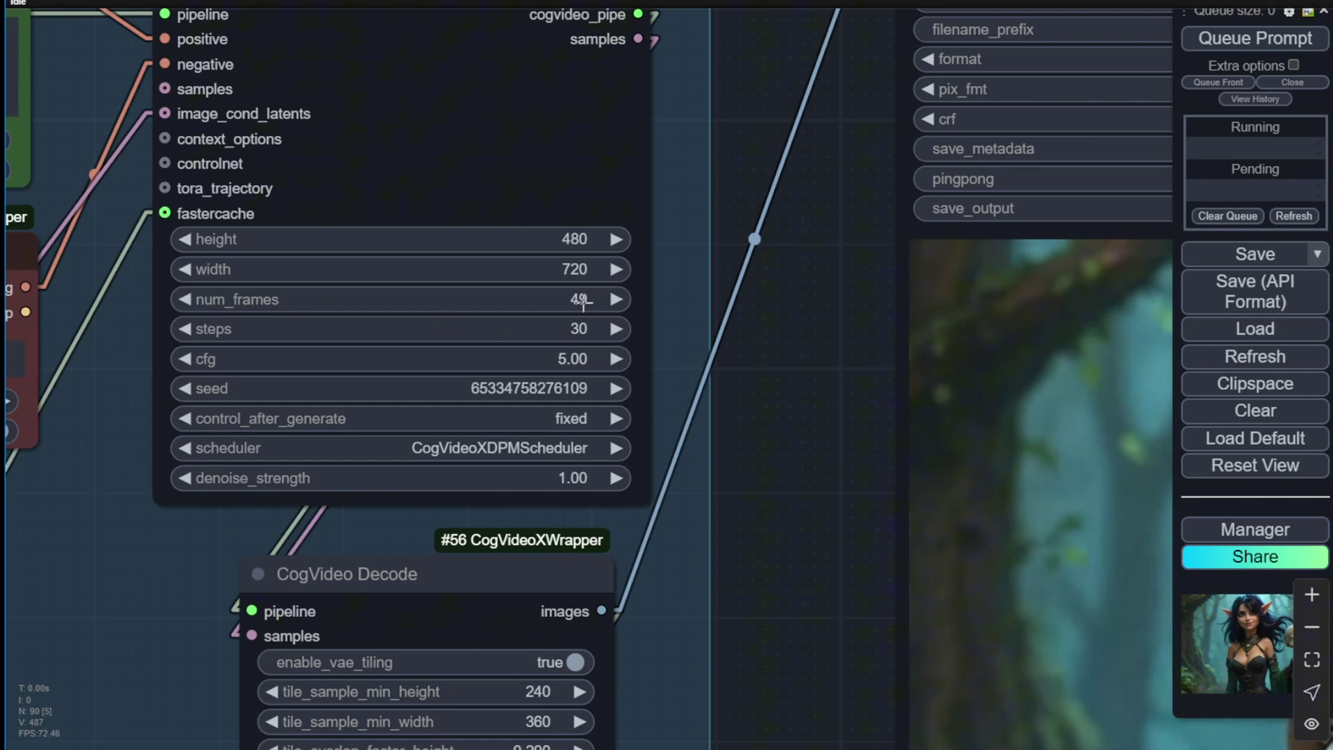
{"action": "scroll", "coordinate": [765, 374], "scroll_direction": "down", "scroll_amount": 6}
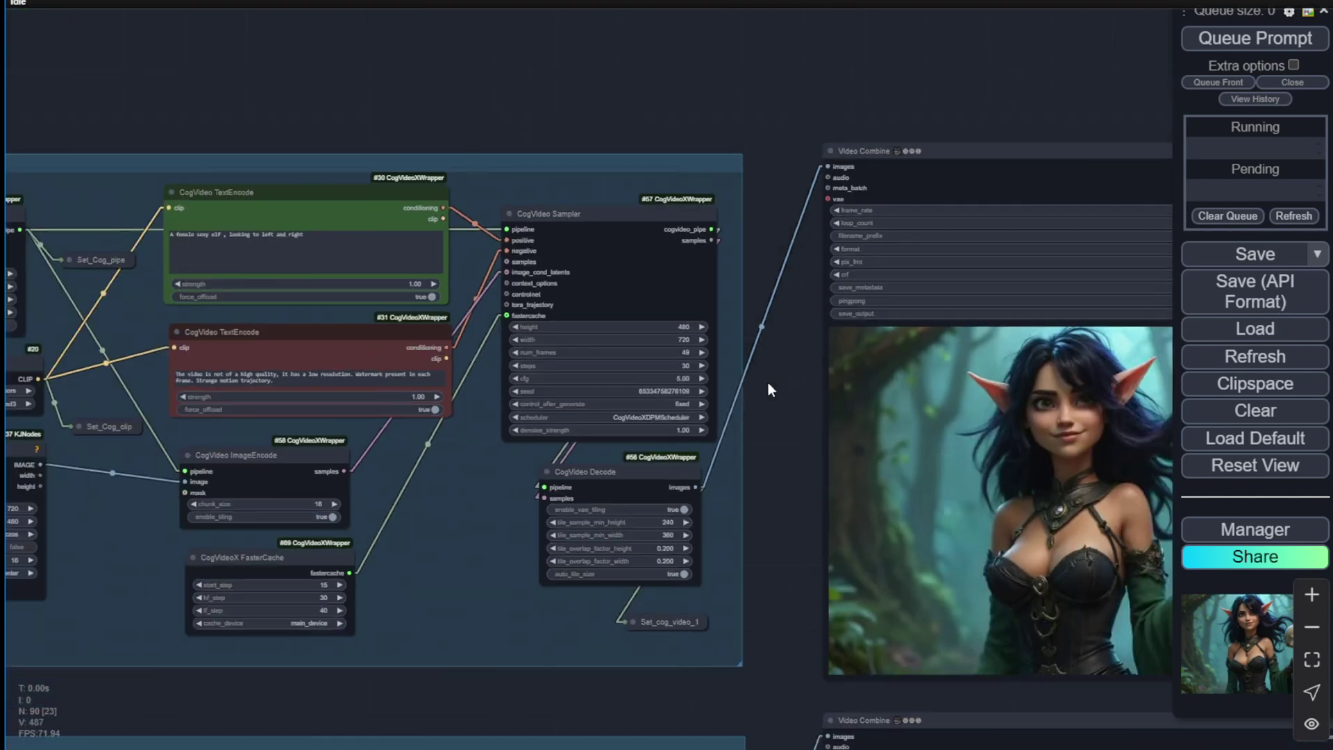
Inspect the first clip's Video Combine node and nudge the node slightly upward
{"action": "left_click_drag", "start_coordinate": [768, 382], "coordinate": [473, 398]}
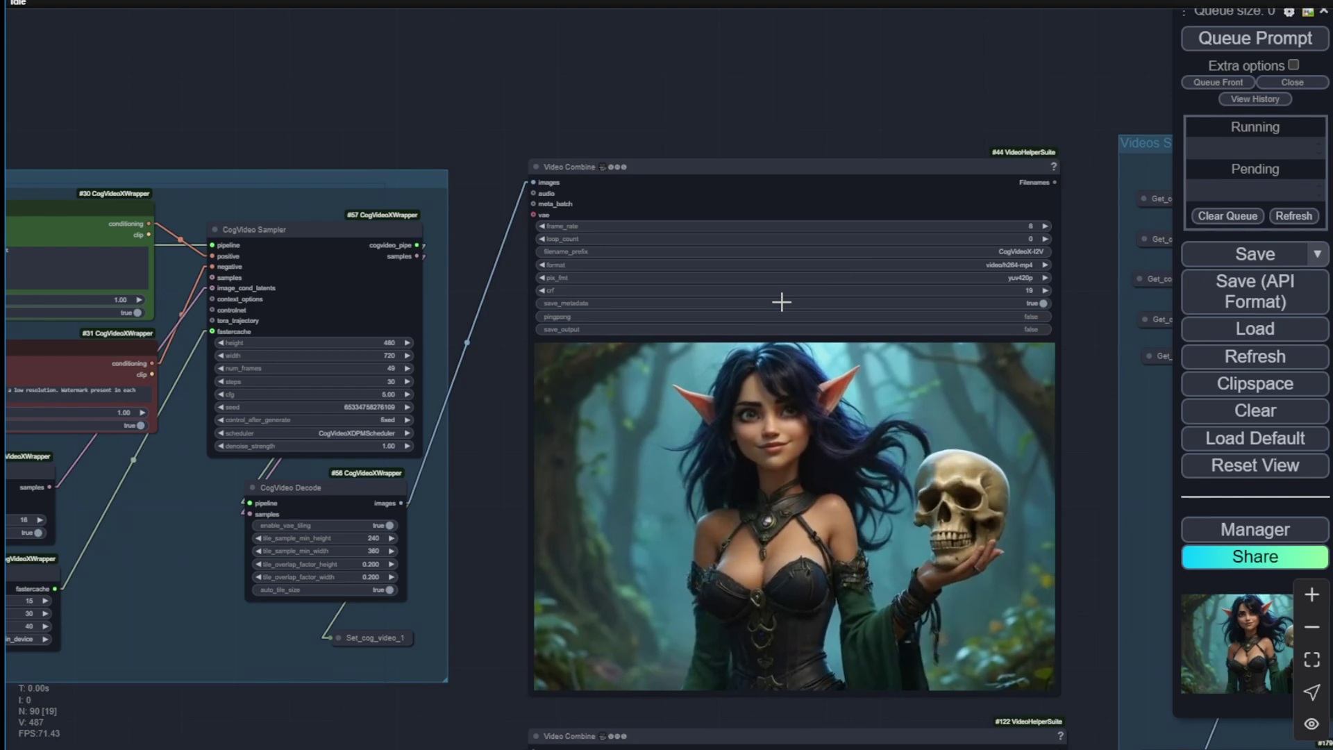
{"action": "left_click_drag", "start_coordinate": [738, 166], "coordinate": [738, 156]}
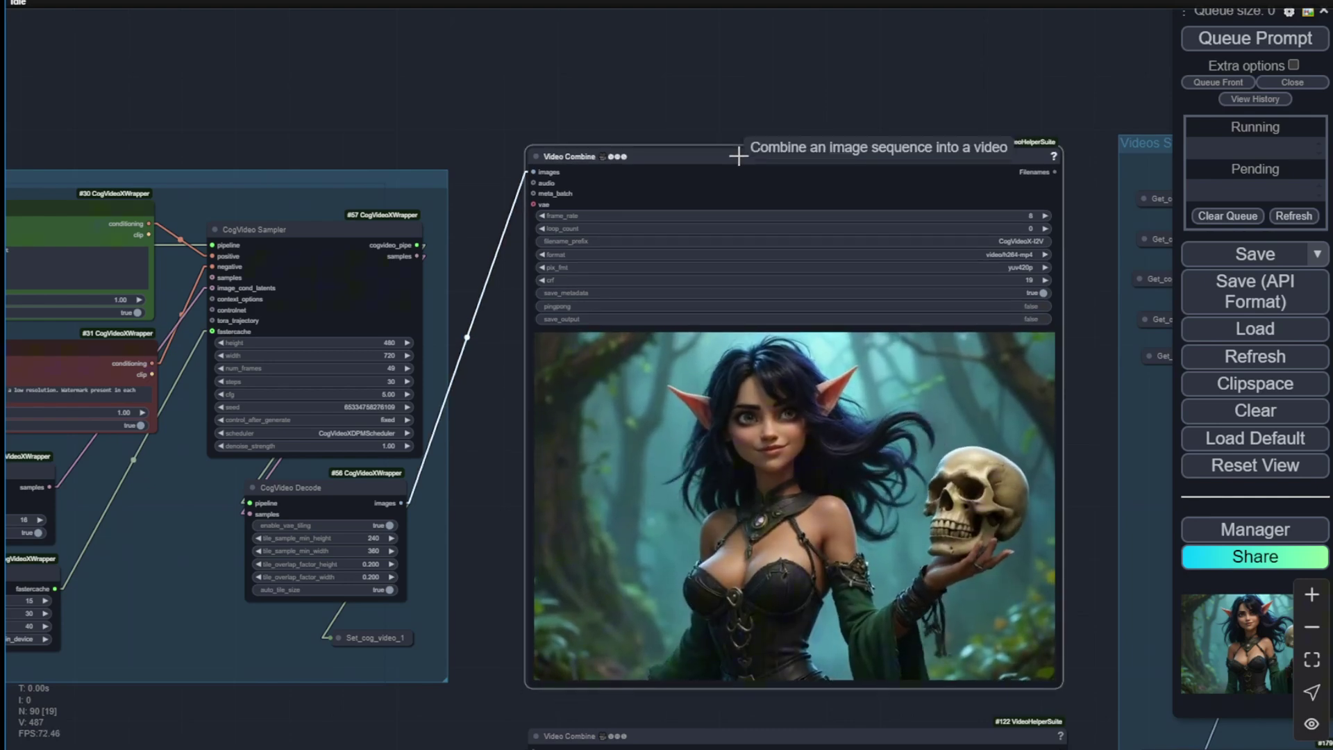
{"action": "left_click_drag", "start_coordinate": [485, 601], "coordinate": [566, 163]}
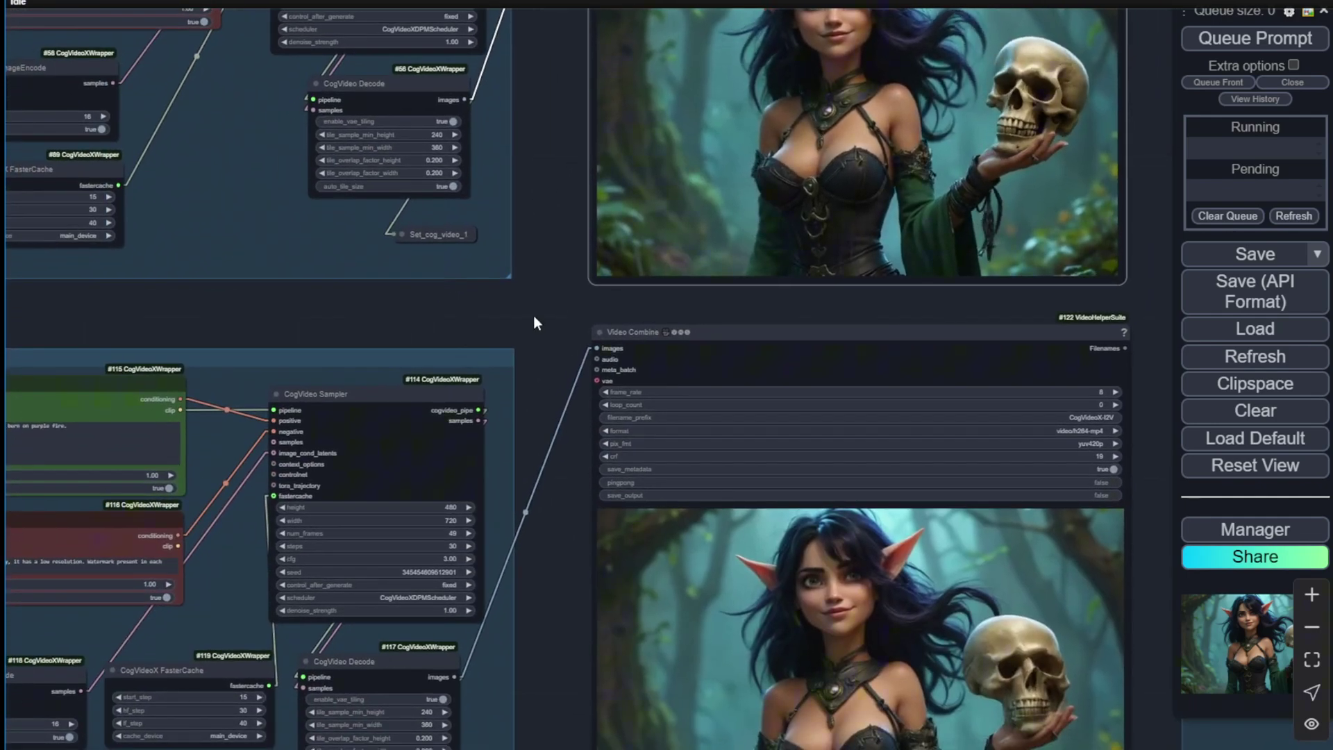
Compare the first clip's decode and video output with the layout of the Cog - 2nd Extend group
{"action": "scroll", "coordinate": [533, 316], "scroll_direction": "down", "scroll_amount": 1}
{"action": "scroll", "coordinate": [534, 317], "scroll_direction": "down", "scroll_amount": 1}
{"action": "left_click_drag", "start_coordinate": [534, 316], "coordinate": [972, 139]}
{"action": "scroll", "coordinate": [341, 287], "scroll_direction": "up", "scroll_amount": 11}
{"action": "scroll", "coordinate": [221, 552], "scroll_direction": "down", "scroll_amount": 9}
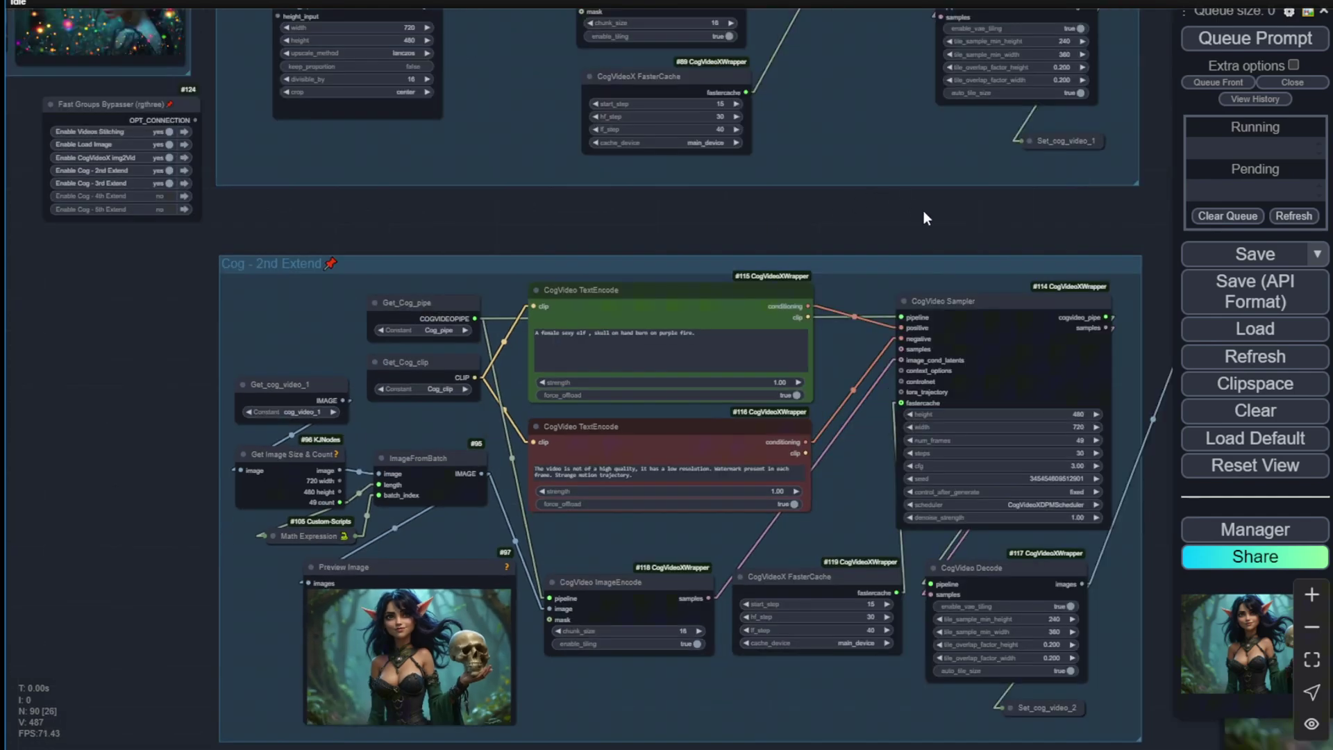
{"action": "left_click_drag", "start_coordinate": [930, 222], "coordinate": [303, 315]}
{"action": "left_click_drag", "start_coordinate": [410, 301], "coordinate": [332, 469]}
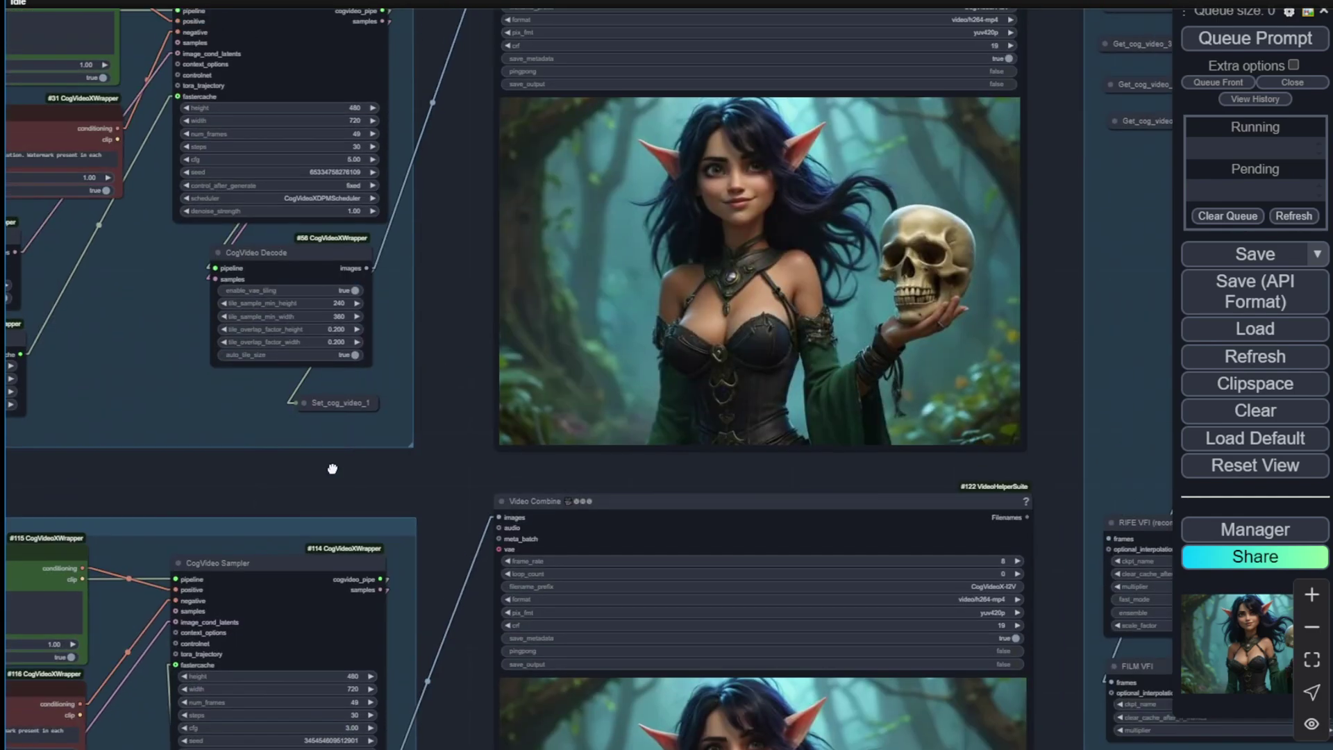
{"action": "left_click_drag", "start_coordinate": [466, 253], "coordinate": [453, 344]}
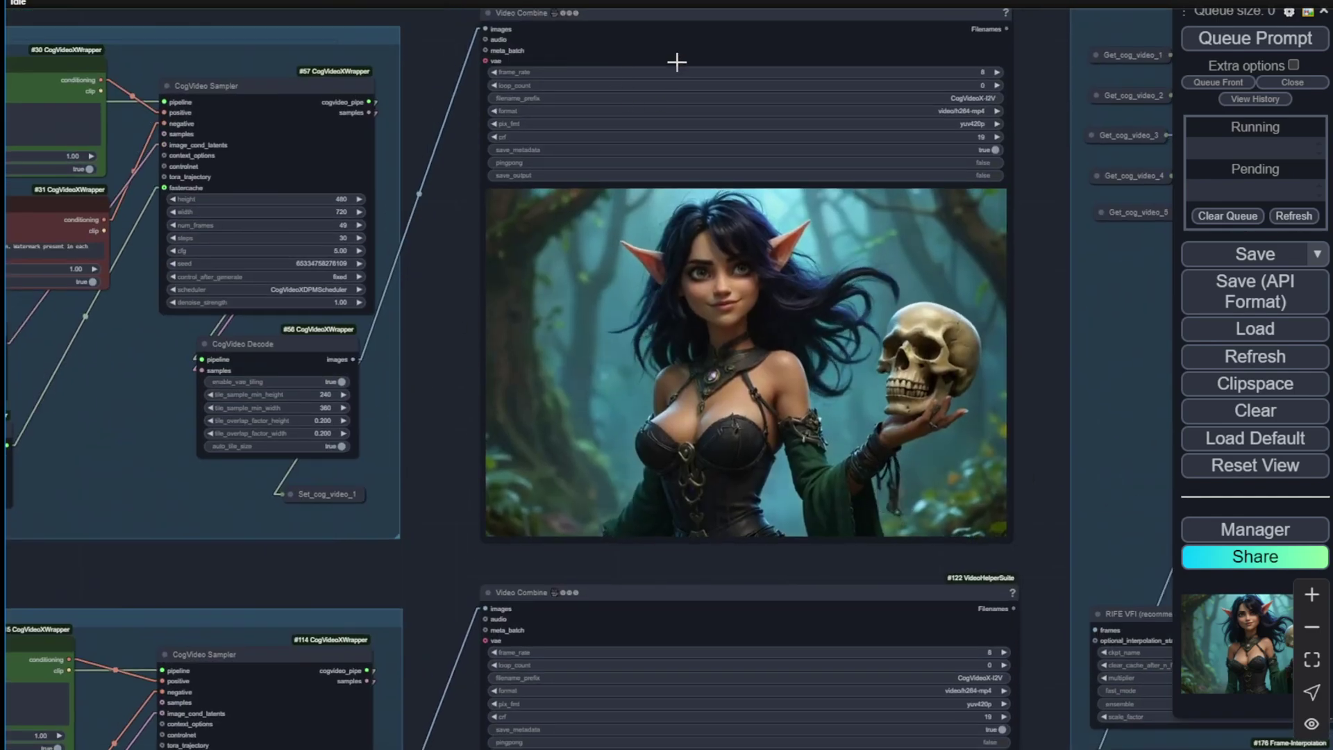
{"action": "left_click_drag", "start_coordinate": [676, 61], "coordinate": [650, 47]}
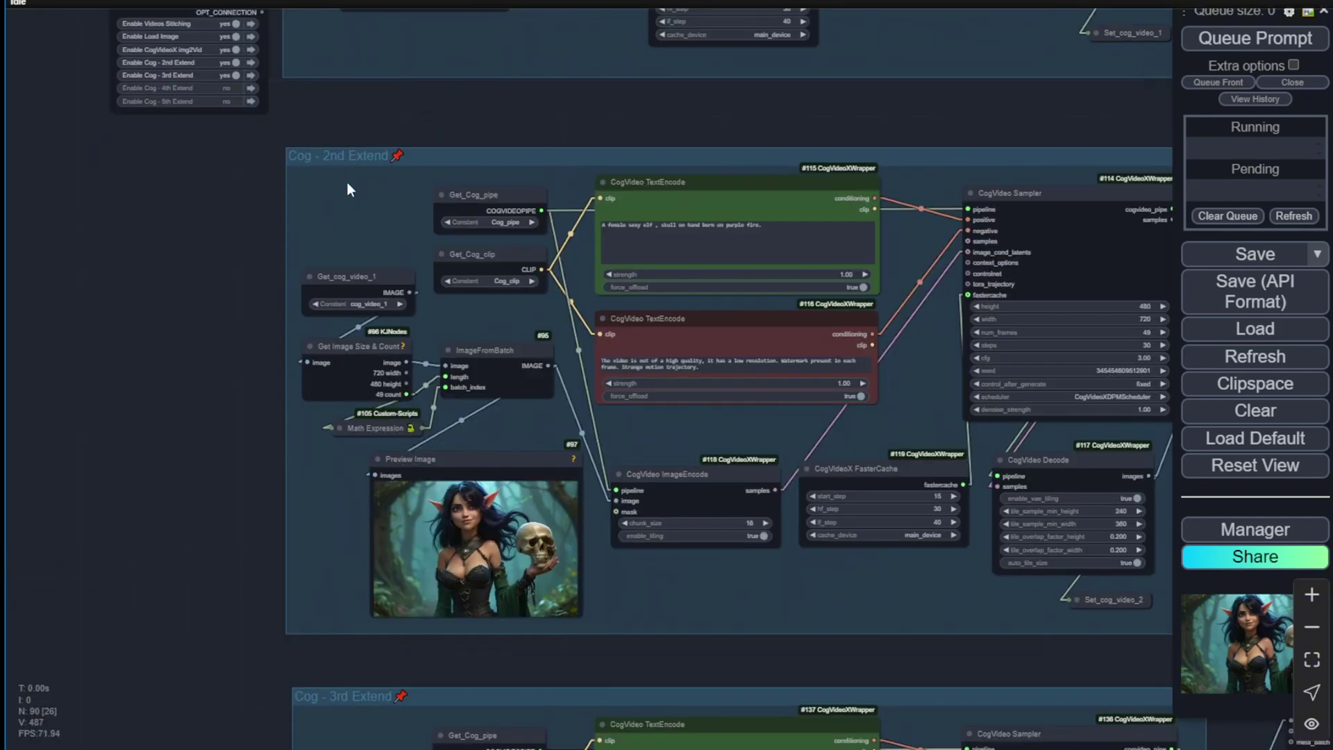
Examine the extracted frame preview, sampler settings and text prompts in the Cog - 2nd Extend group
{"action": "scroll", "coordinate": [348, 228], "scroll_direction": "up", "scroll_amount": 2}
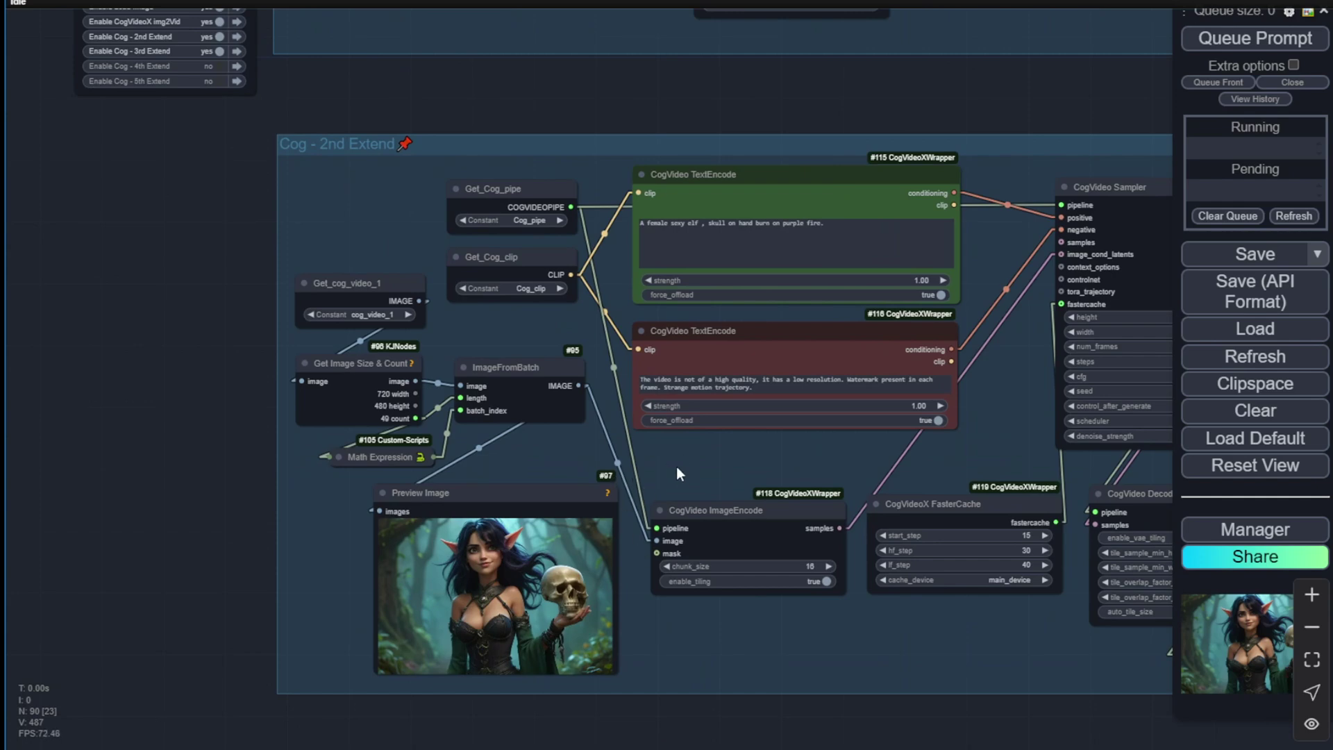
{"action": "left_click_drag", "start_coordinate": [748, 461], "coordinate": [577, 456]}
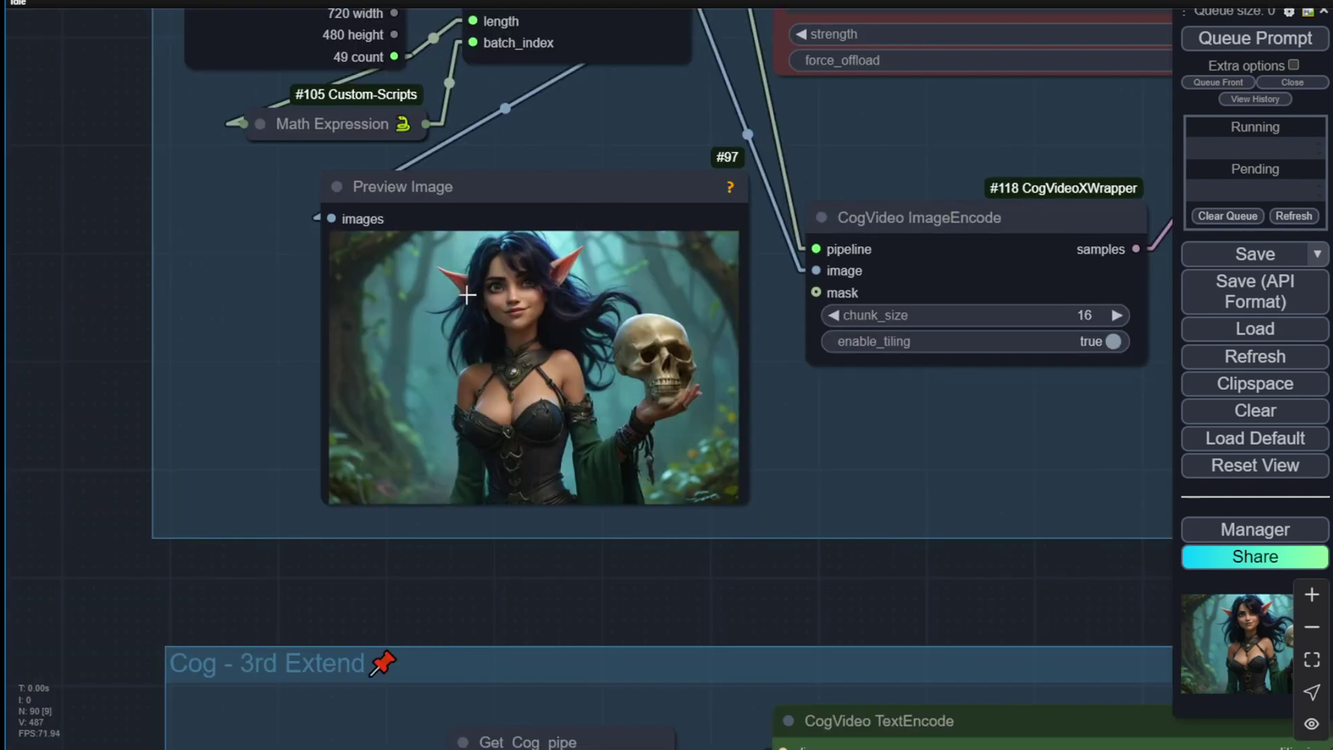
{"action": "scroll", "coordinate": [462, 299], "scroll_direction": "up", "scroll_amount": 6}
{"action": "scroll", "coordinate": [642, 335], "scroll_direction": "down", "scroll_amount": 4}
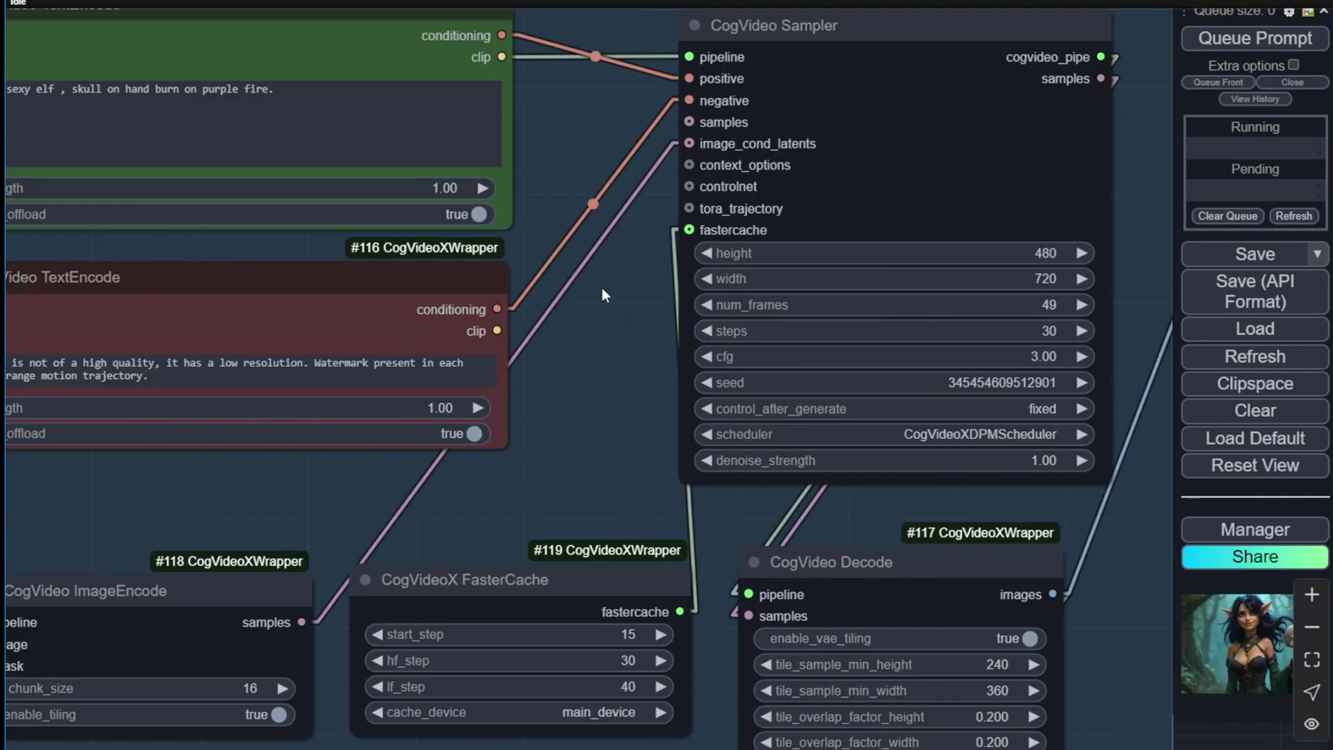
{"action": "scroll", "coordinate": [559, 290], "scroll_direction": "down", "scroll_amount": 2}
{"action": "left_click_drag", "start_coordinate": [527, 494], "coordinate": [866, 510]}
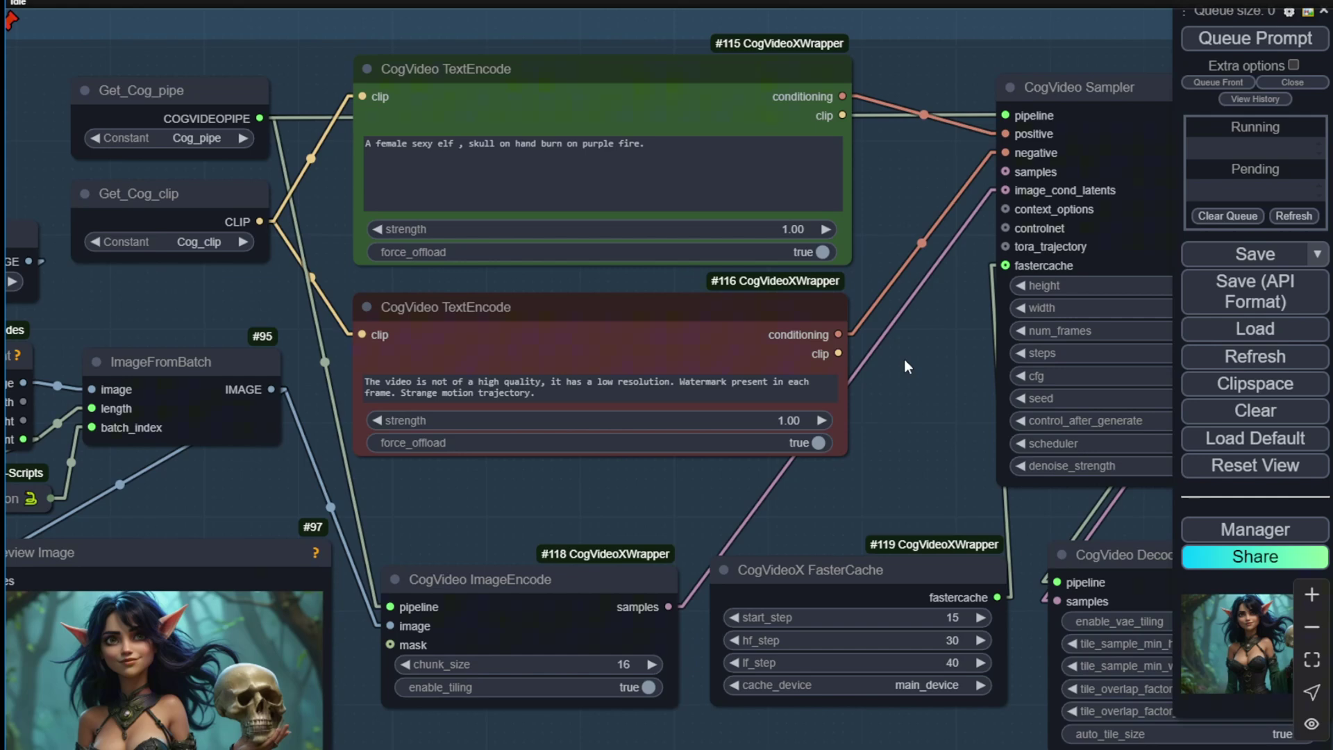
{"action": "scroll", "coordinate": [527, 202], "scroll_direction": "up", "scroll_amount": 4}
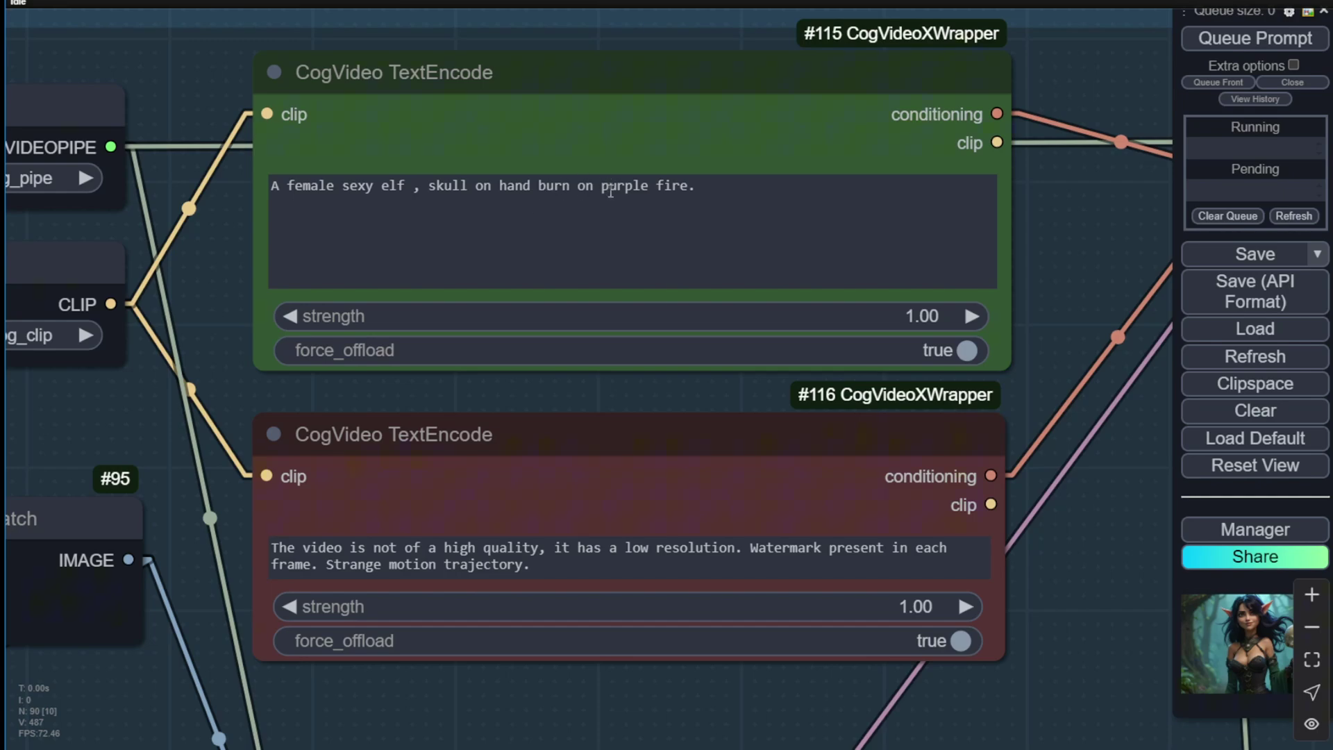
{"action": "scroll", "coordinate": [1101, 223], "scroll_direction": "down", "scroll_amount": 8}
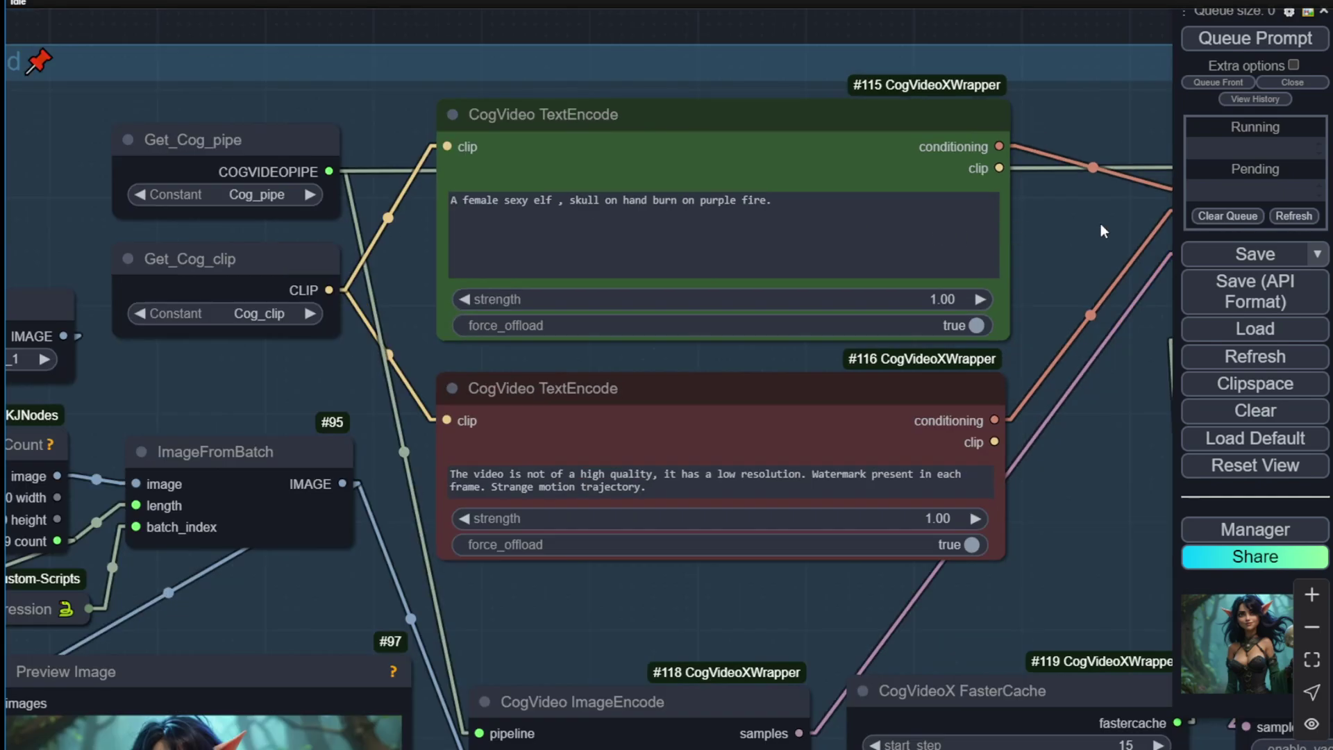
Read the positive prompt in the CogVideoX img2Vid group for comparison with the 2nd Extend prompt
{"action": "left_click_drag", "start_coordinate": [1038, 83], "coordinate": [973, 735]}
{"action": "left_click_drag", "start_coordinate": [803, 60], "coordinate": [709, 50]}
{"action": "scroll", "coordinate": [668, 58], "scroll_direction": "up", "scroll_amount": 7}
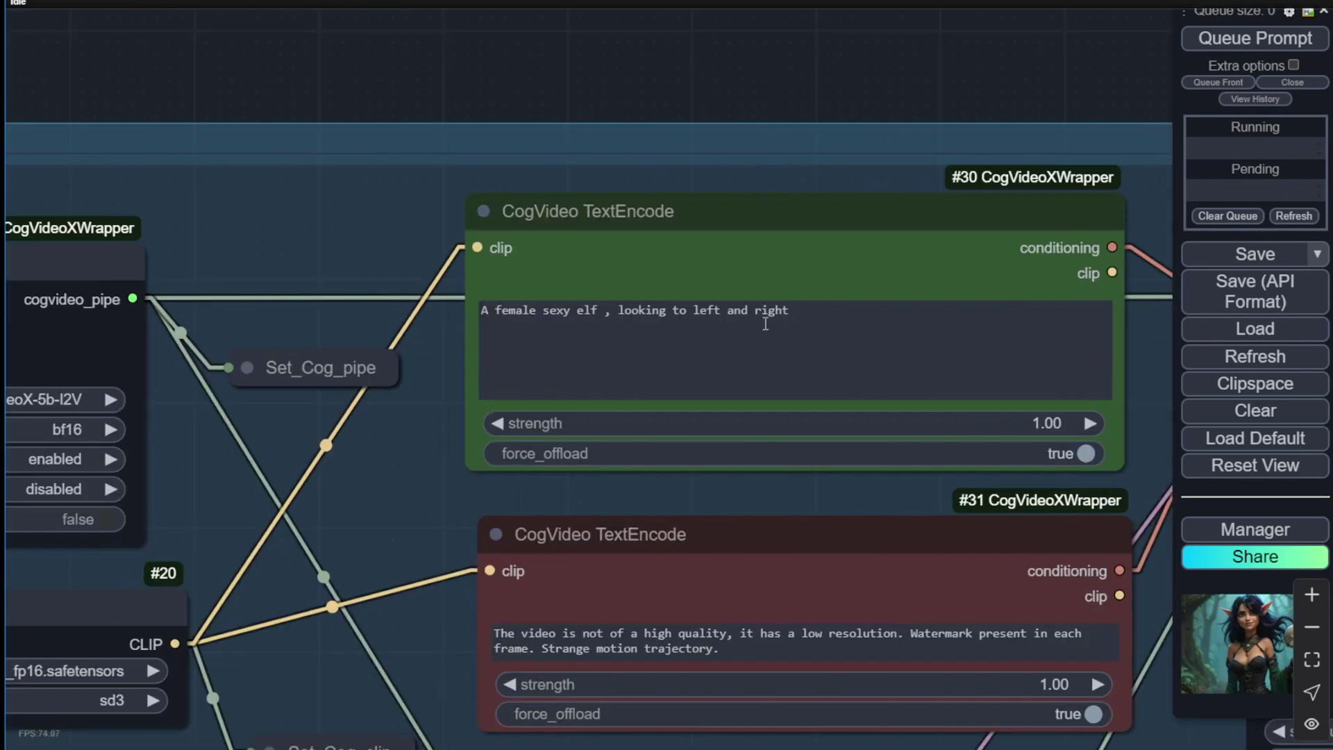
{"action": "scroll", "coordinate": [846, 388], "scroll_direction": "down", "scroll_amount": 6}
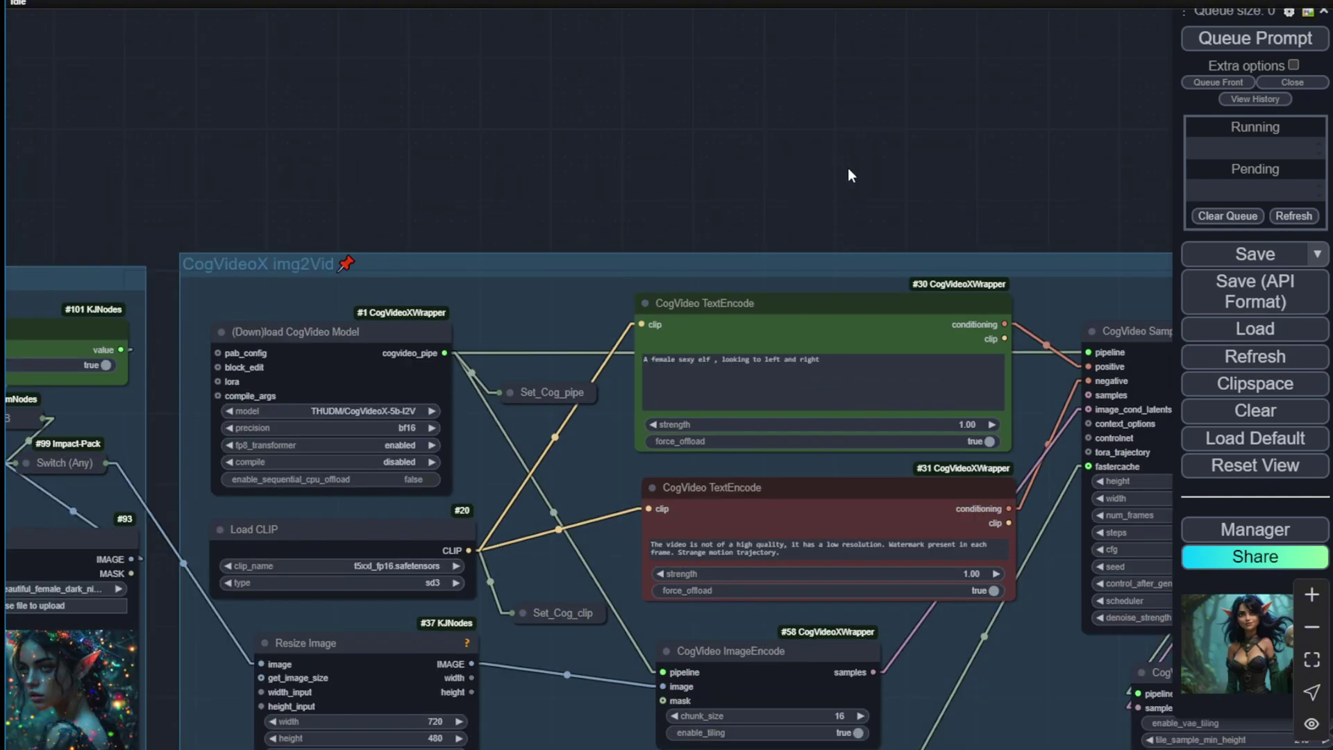
Review the CogVideoX img2Vid group and its Video Combine node, comparing the prompt and sampler with the first clip
{"action": "left_click_drag", "start_coordinate": [852, 174], "coordinate": [560, 75]}
{"action": "scroll", "coordinate": [580, 114], "scroll_direction": "down", "scroll_amount": 7}
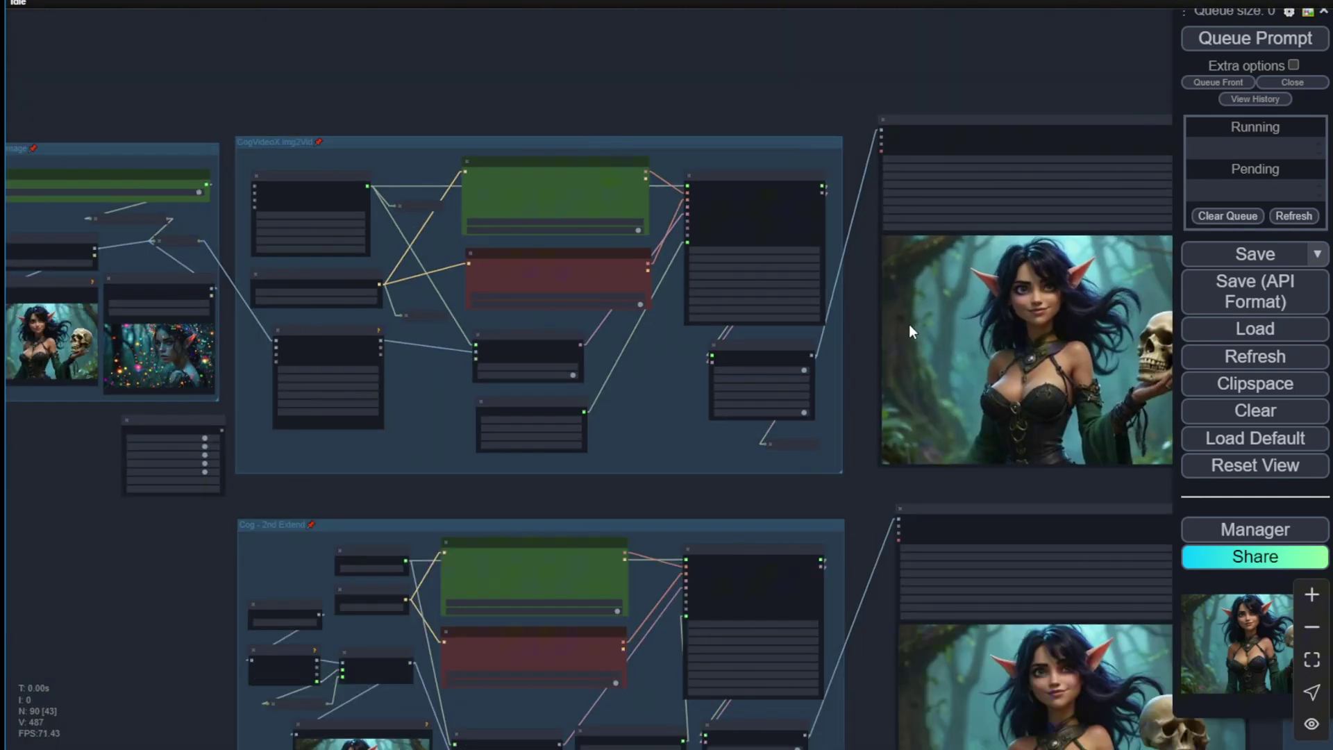
{"action": "left_click_drag", "start_coordinate": [958, 51], "coordinate": [841, 52]}
{"action": "scroll", "coordinate": [902, 300], "scroll_direction": "up", "scroll_amount": 4}
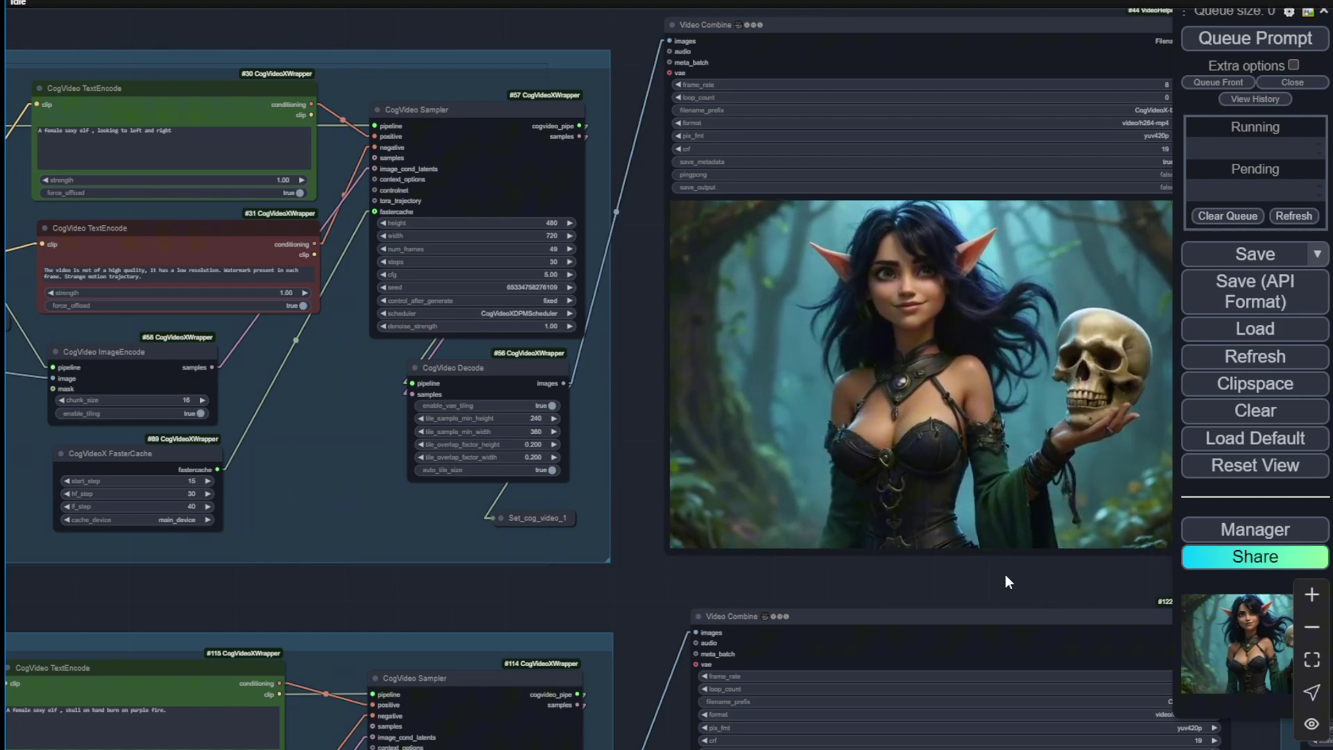
{"action": "left_click_drag", "start_coordinate": [1011, 589], "coordinate": [871, 589]}
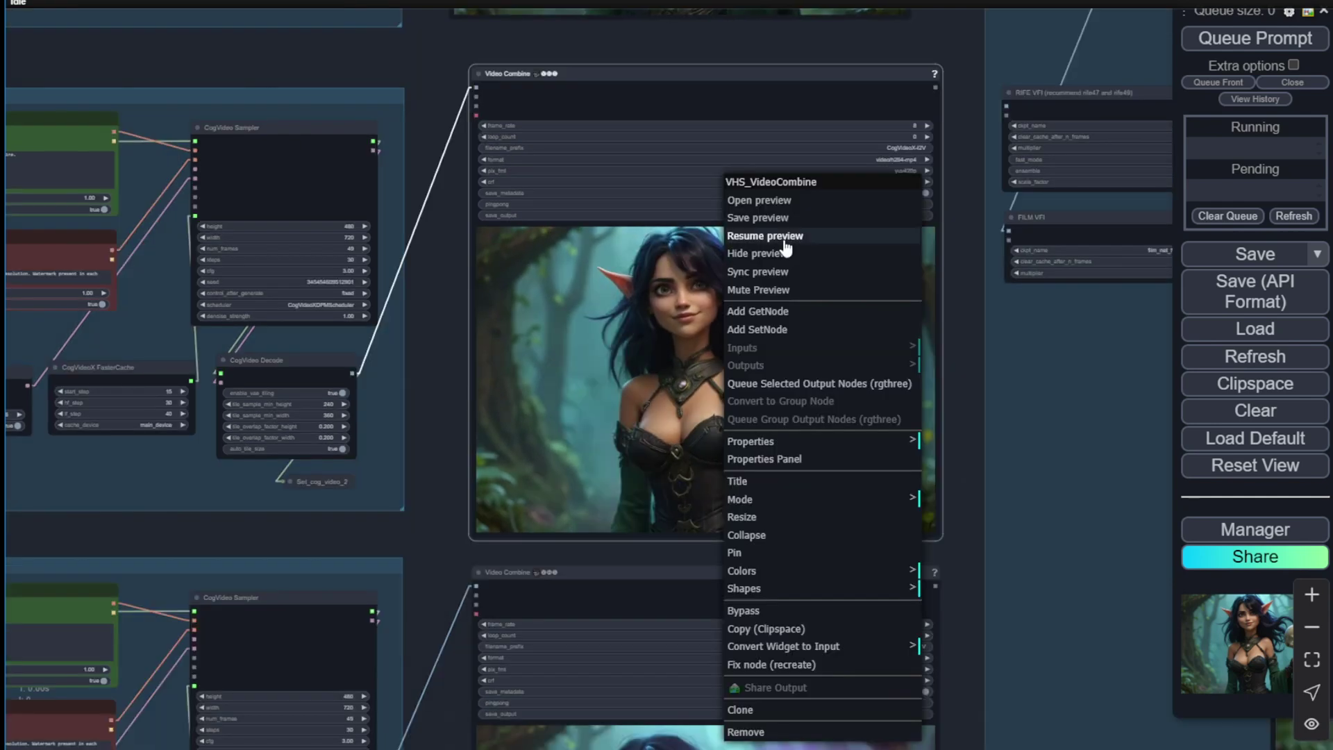
{"action": "left_click", "coordinate": [783, 238]}
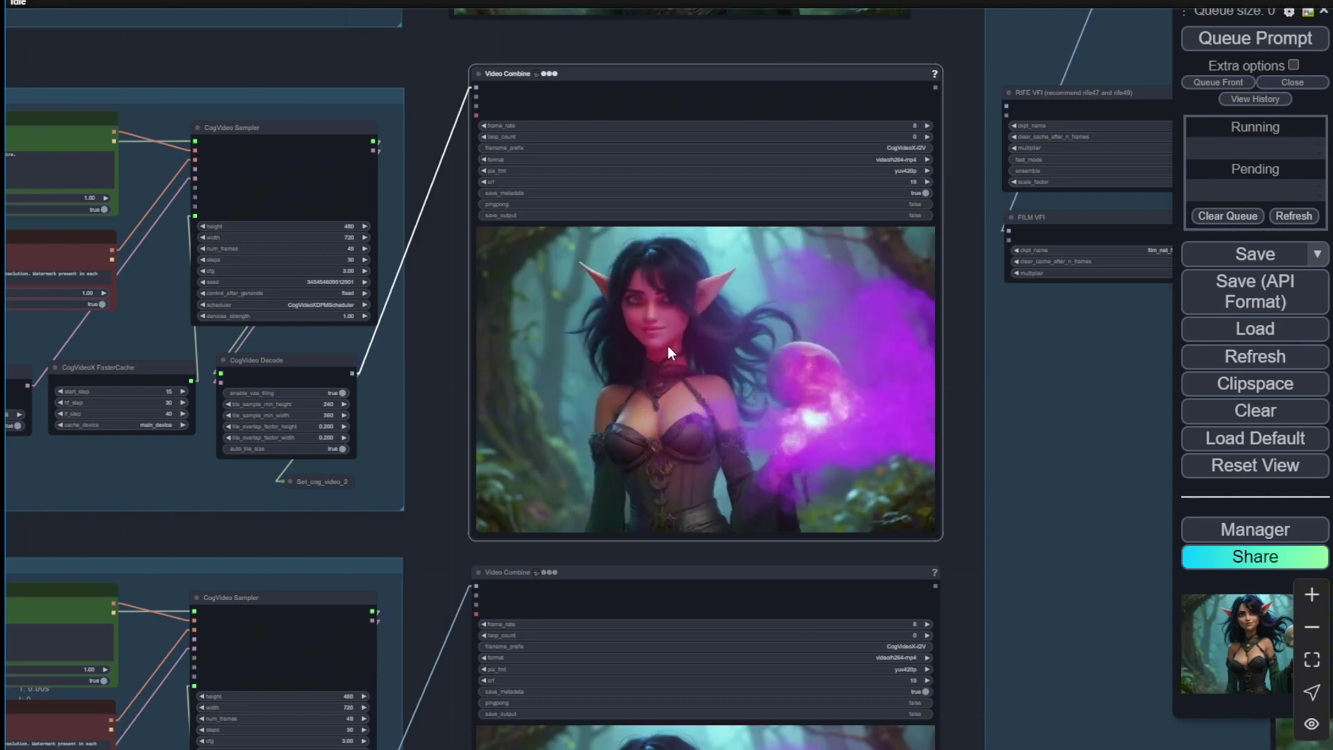
Examine the 2nd Extend clip in its Video Combine preview and locate the Cog - 3rd Extend group
{"action": "scroll", "coordinate": [591, 386], "scroll_direction": "down", "scroll_amount": 3}
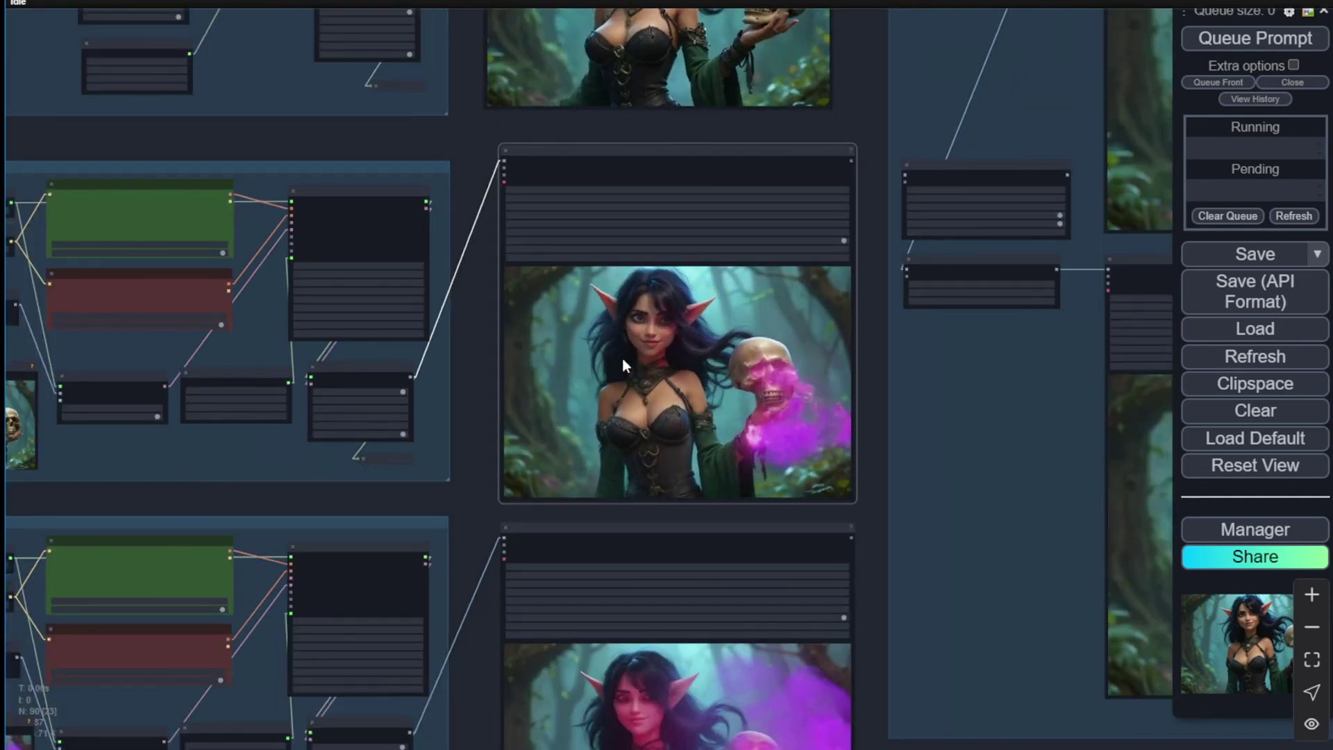
{"action": "scroll", "coordinate": [616, 354], "scroll_direction": "up", "scroll_amount": 5}
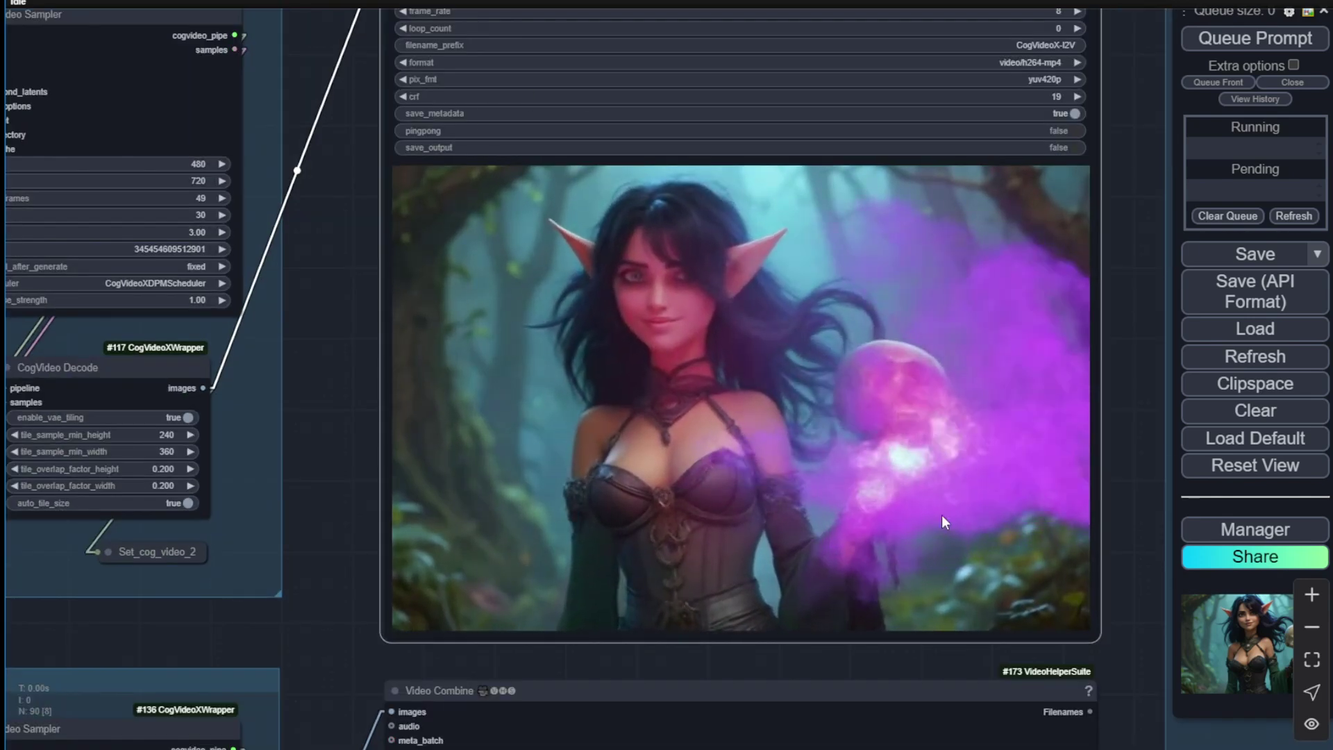
{"action": "scroll", "coordinate": [635, 475], "scroll_direction": "down", "scroll_amount": 3}
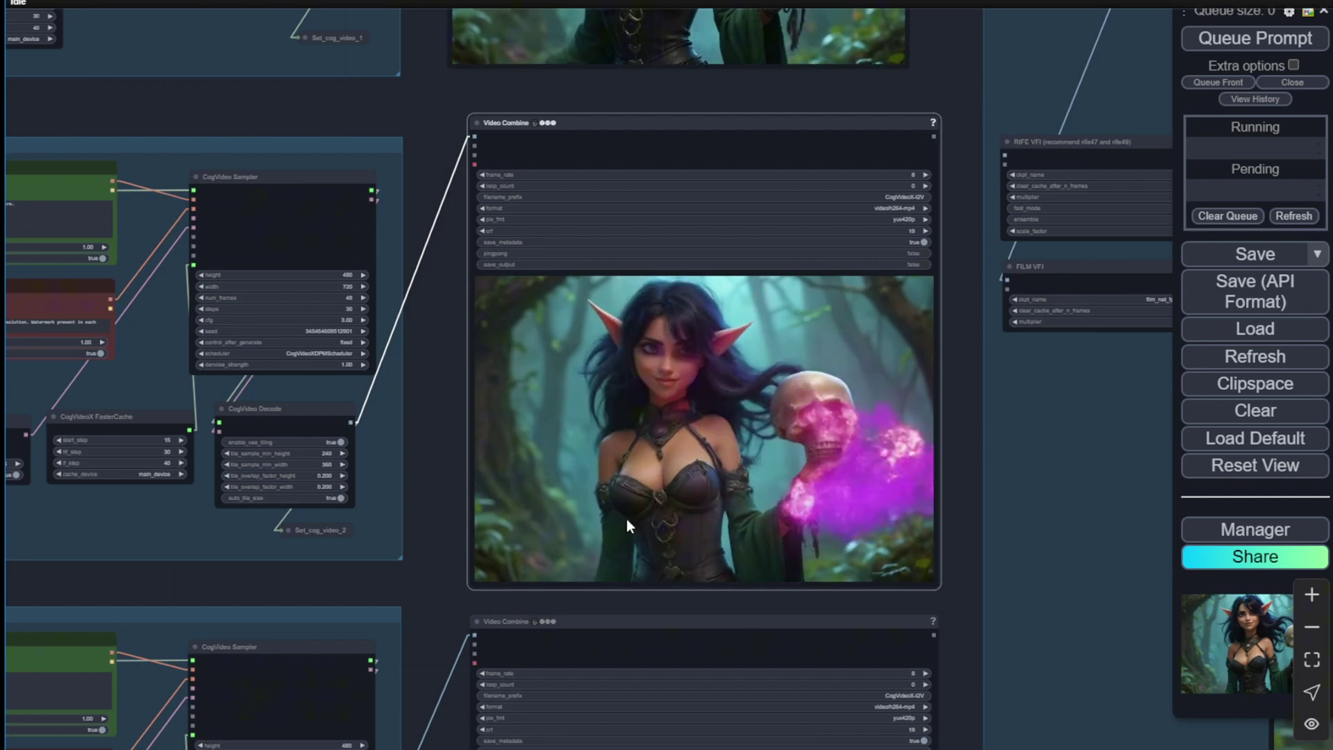
{"action": "scroll", "coordinate": [580, 129], "scroll_direction": "down", "scroll_amount": 5}
{"action": "scroll", "coordinate": [431, 431], "scroll_direction": "up", "scroll_amount": 3}
{"action": "scroll", "coordinate": [431, 431], "scroll_direction": "down", "scroll_amount": 2}
{"action": "scroll", "coordinate": [439, 318], "scroll_direction": "down", "scroll_amount": 1}
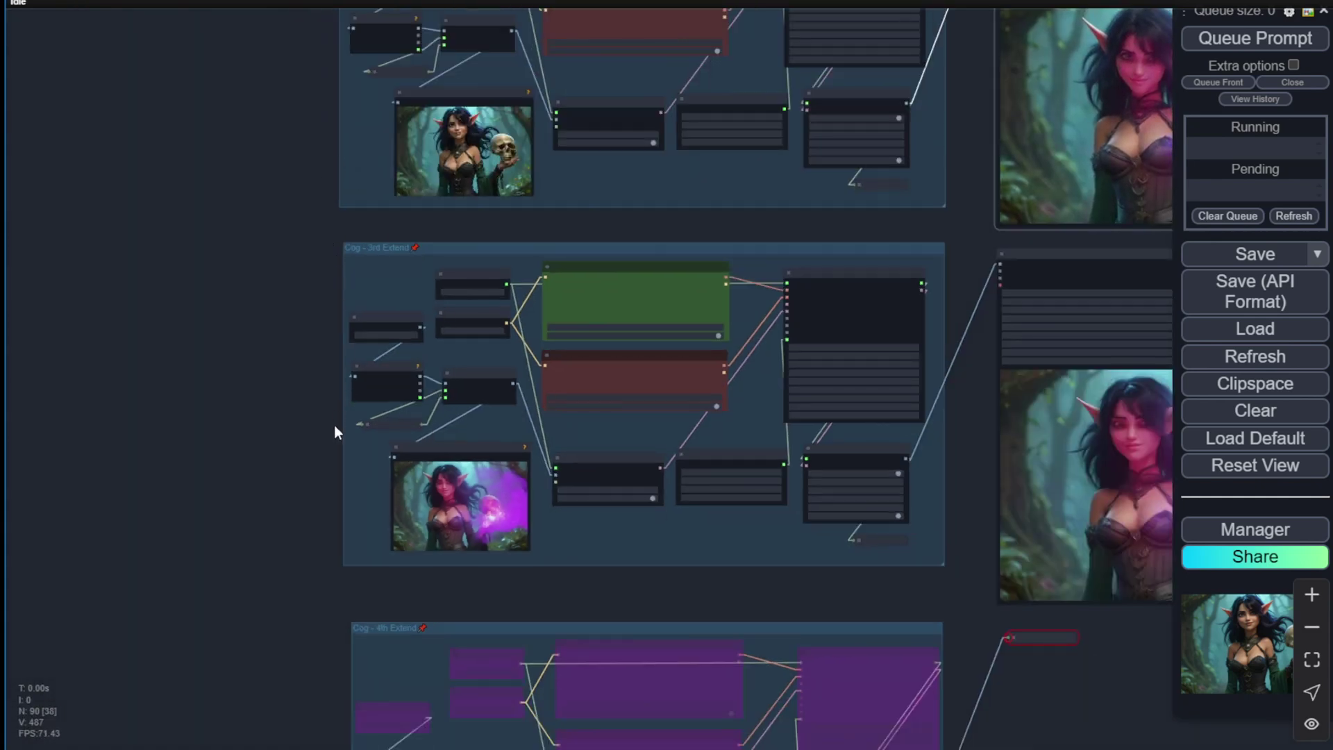
Inspect the extracted frame preview and read the positive and negative prompts in the Cog - 3rd Extend group
{"action": "mouse_move", "coordinate": [333, 443]}
{"action": "left_mouse_down"}
{"action": "mouse_move", "coordinate": [289, 336]}
{"action": "mouse_move", "coordinate": [295, 172]}
{"action": "mouse_move", "coordinate": [315, 435]}
{"action": "left_mouse_up"}
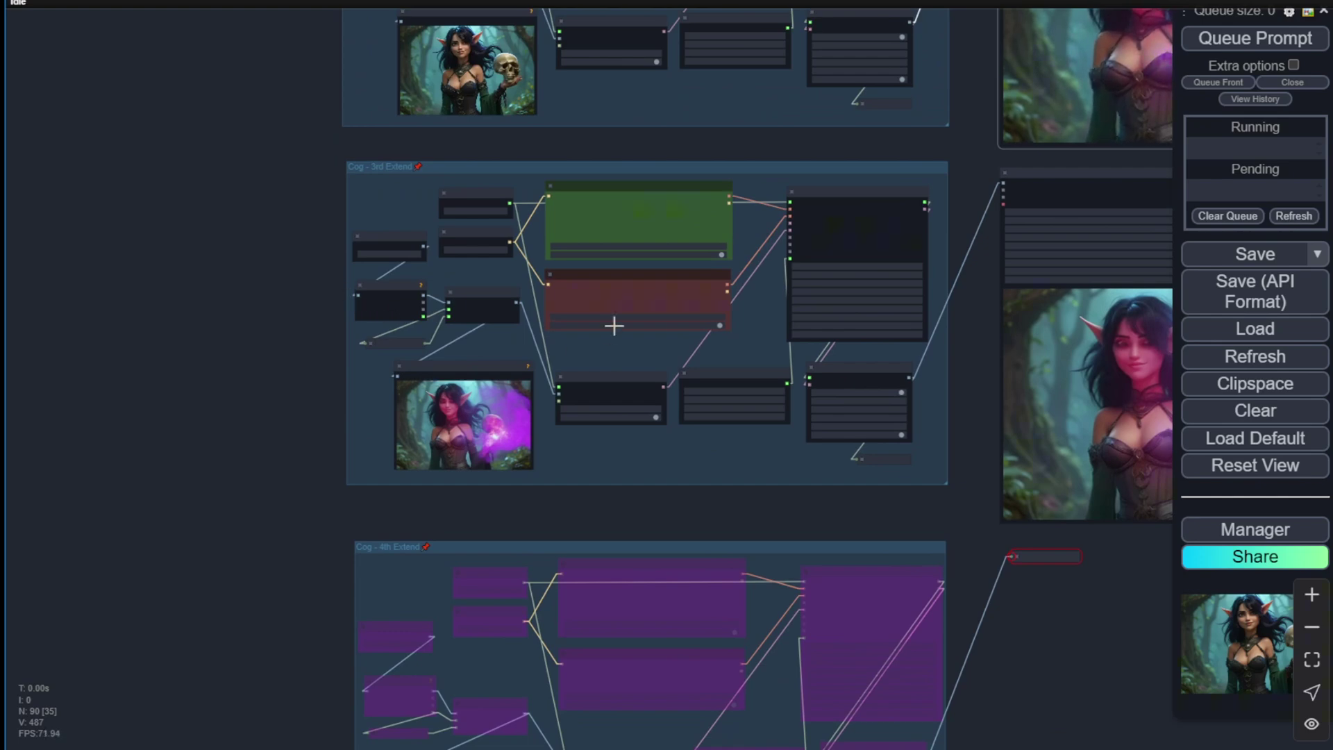
{"action": "scroll", "coordinate": [473, 393], "scroll_direction": "up", "scroll_amount": 7}
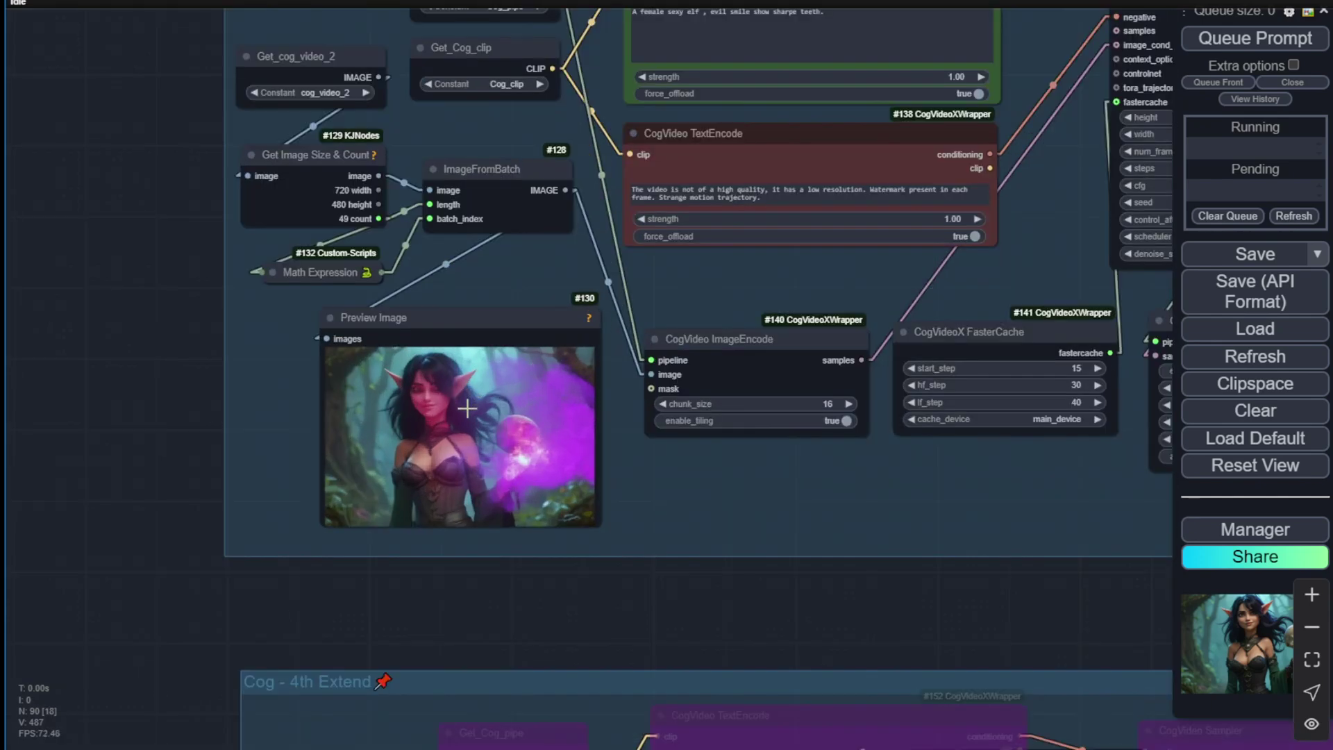
{"action": "scroll", "coordinate": [466, 410], "scroll_direction": "up", "scroll_amount": 3}
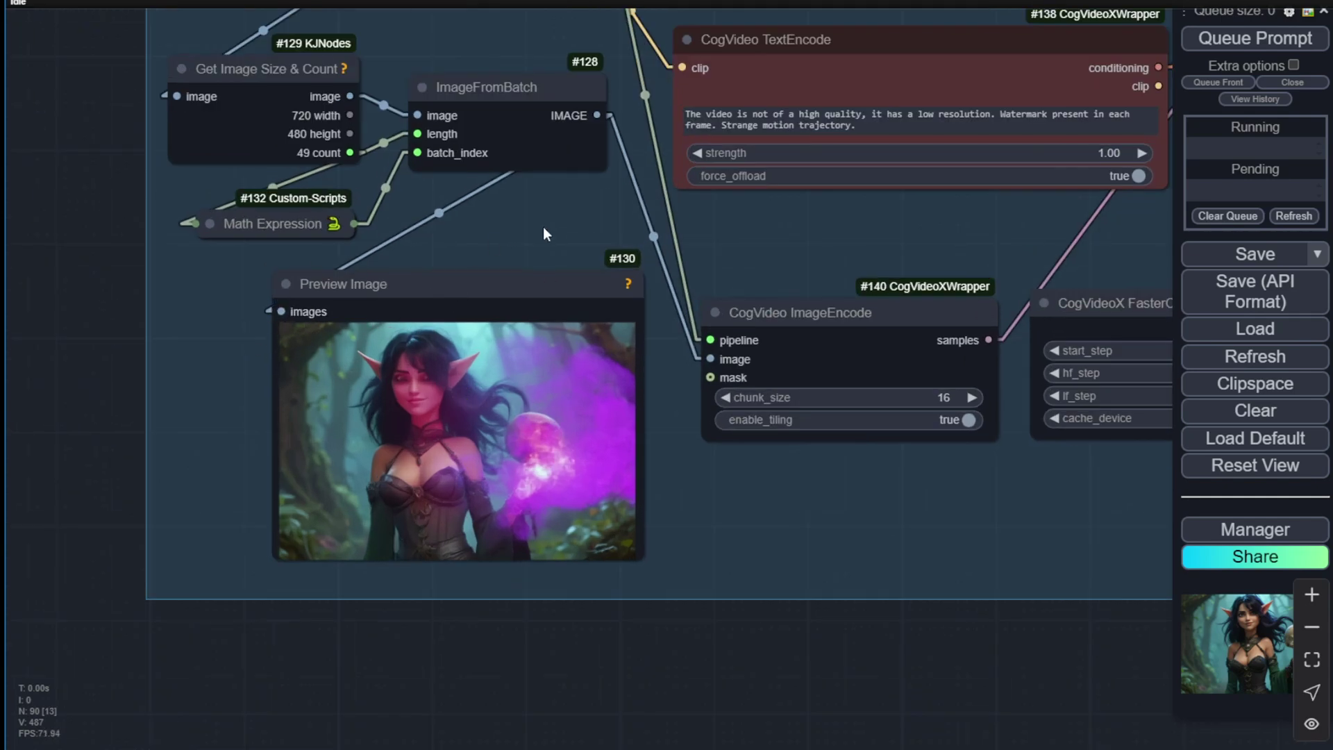
{"action": "left_click_drag", "start_coordinate": [552, 234], "coordinate": [457, 450]}
{"action": "left_click_drag", "start_coordinate": [686, 168], "coordinate": [854, 316]}
{"action": "scroll", "coordinate": [518, 193], "scroll_direction": "up", "scroll_amount": 3}
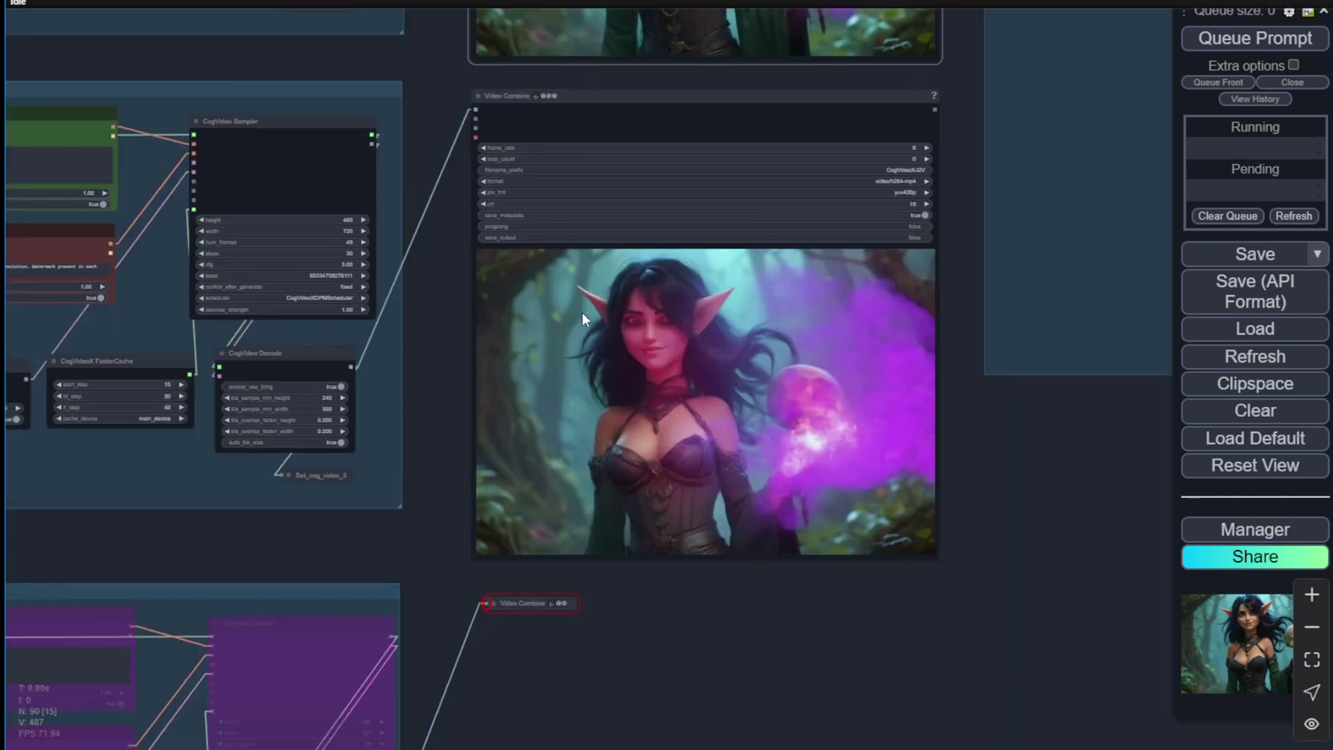
{"action": "right_click", "coordinate": [584, 312]}
Select the 3rd Extend group's Video Combine node and examine its generated clip
{"action": "left_click", "coordinate": [670, 240]}
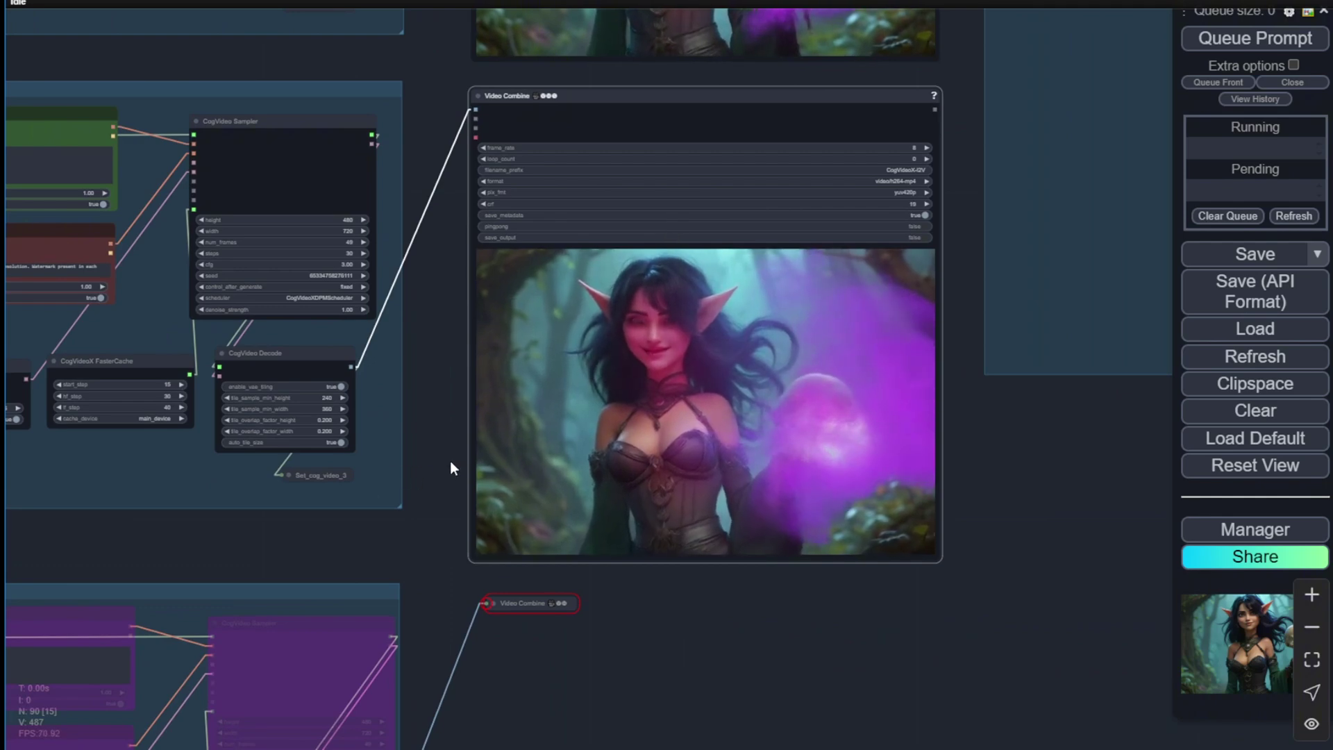
{"action": "scroll", "coordinate": [564, 428], "scroll_direction": "up", "scroll_amount": 4}
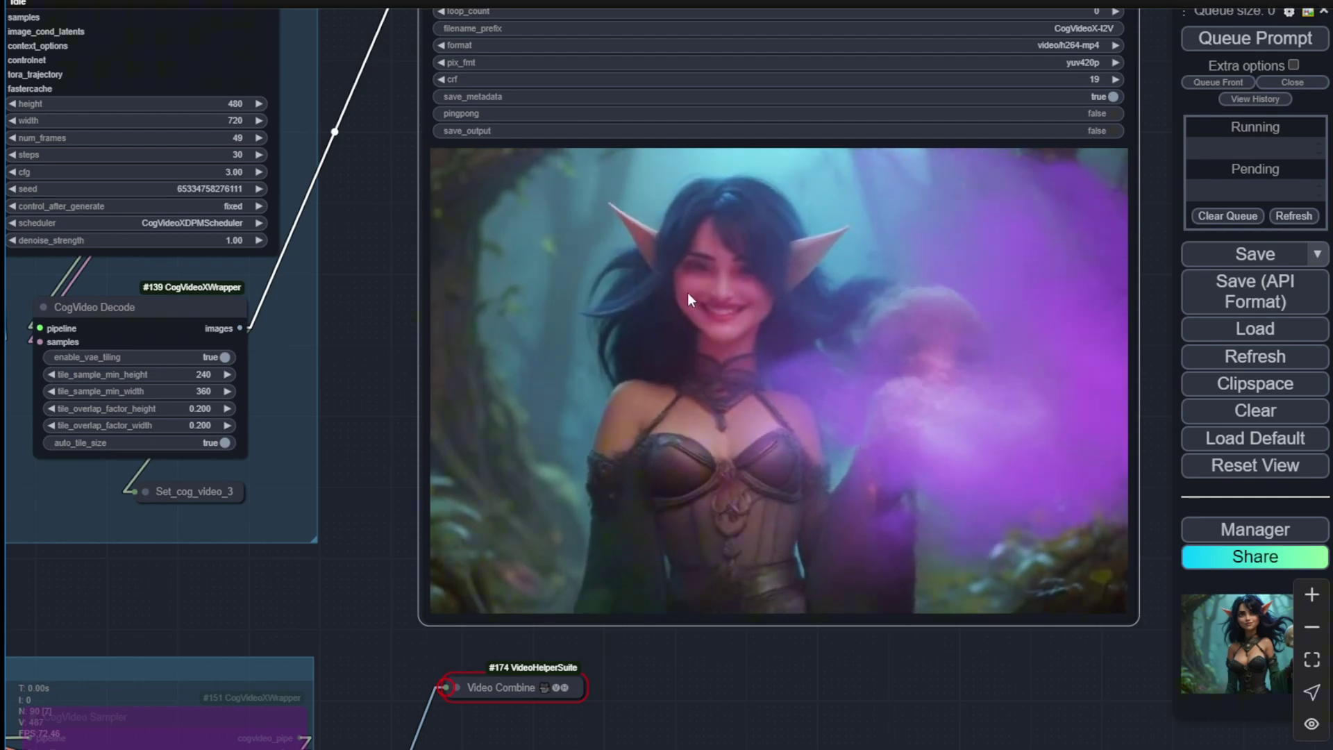
{"action": "scroll", "coordinate": [683, 312], "scroll_direction": "down", "scroll_amount": 5}
Examine the bypassed Cog - 4th Extend and Cog - 5th Extend groups and their Video Combine nodes
{"action": "scroll", "coordinate": [805, 229], "scroll_direction": "down", "scroll_amount": 4}
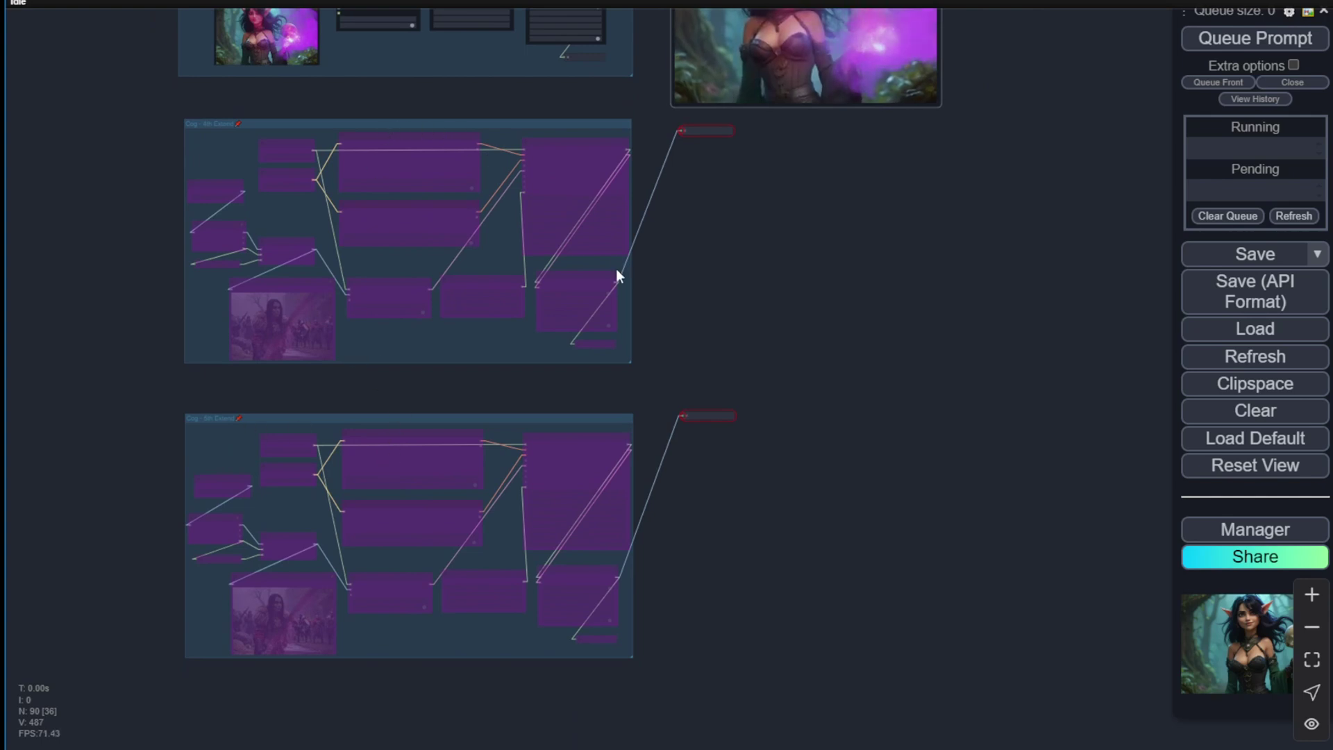
{"action": "left_click_drag", "start_coordinate": [687, 262], "coordinate": [836, 352]}
{"action": "scroll", "coordinate": [303, 245], "scroll_direction": "up", "scroll_amount": 4}
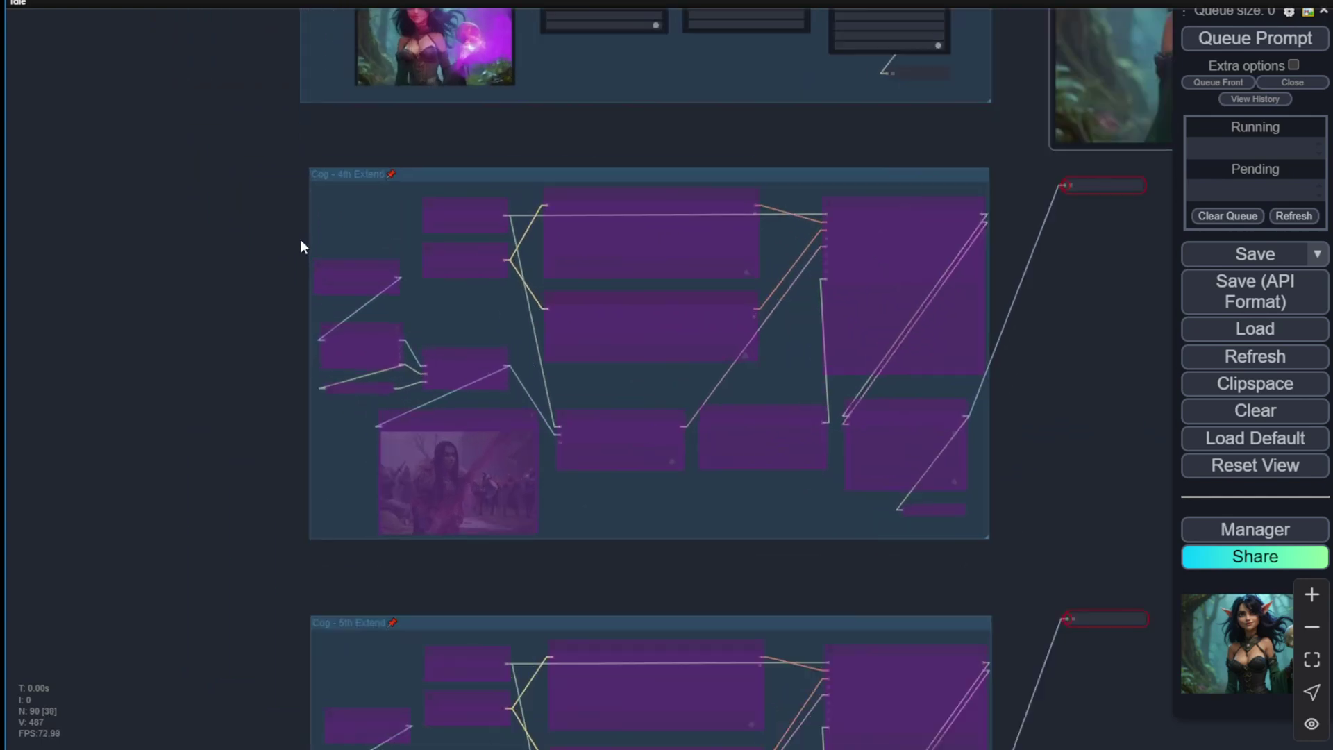
{"action": "left_click", "coordinate": [351, 173]}
{"action": "left_click_drag", "start_coordinate": [415, 688], "coordinate": [386, 332]}
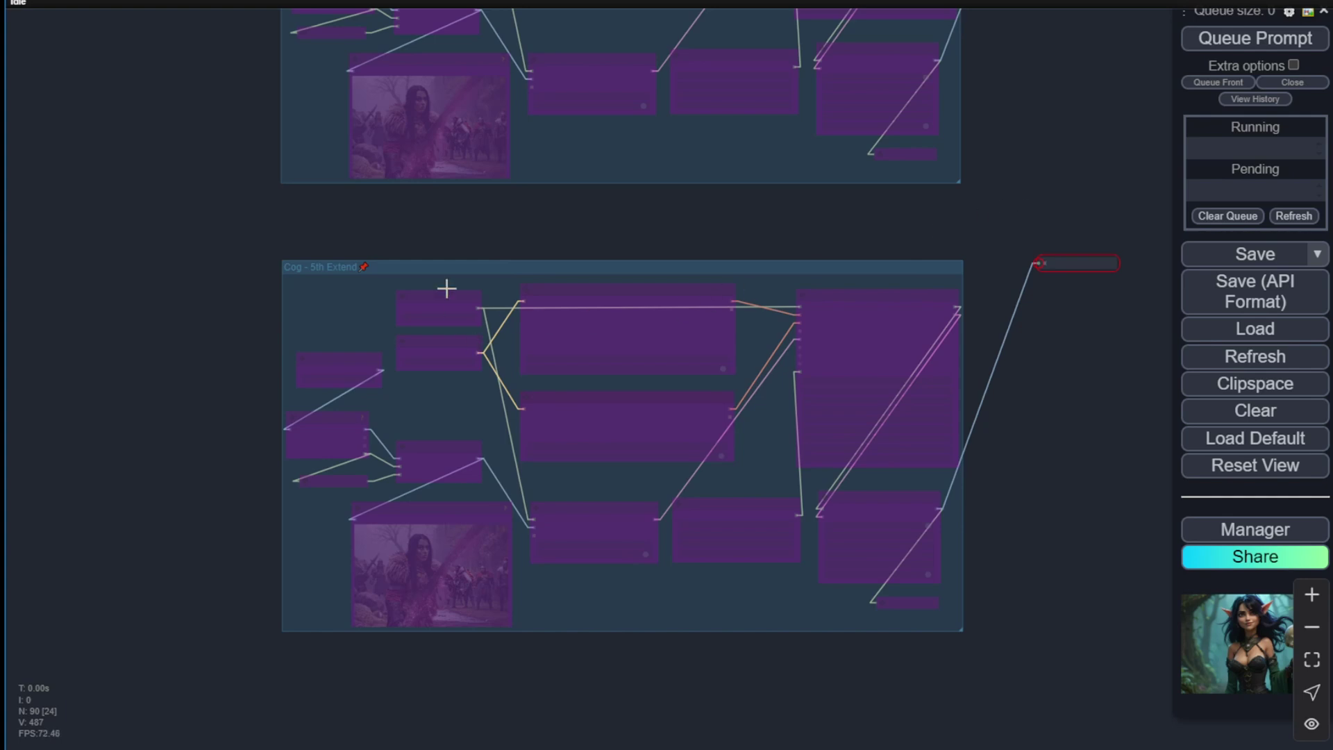
{"action": "scroll", "coordinate": [596, 241], "scroll_direction": "down", "scroll_amount": 6}
{"action": "left_click_drag", "start_coordinate": [909, 125], "coordinate": [940, 365]}
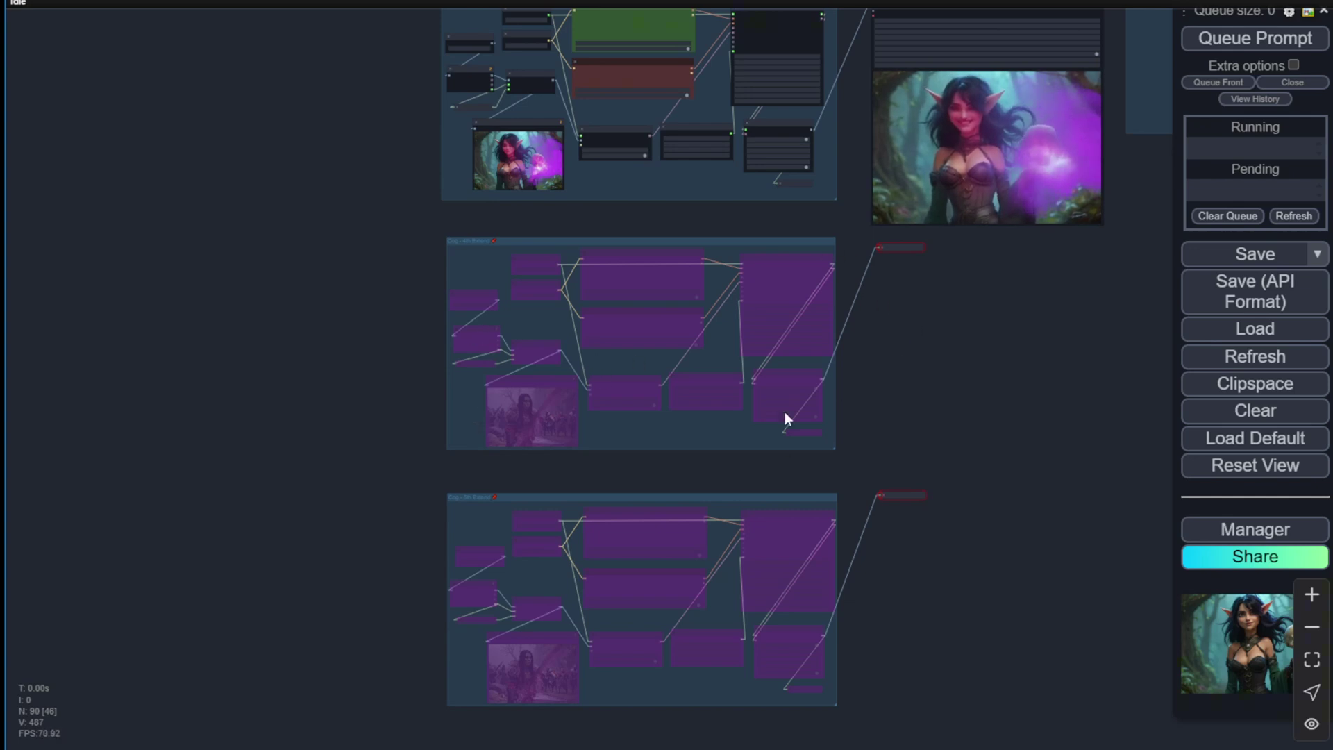
{"action": "left_click_drag", "start_coordinate": [890, 392], "coordinate": [873, 611]}
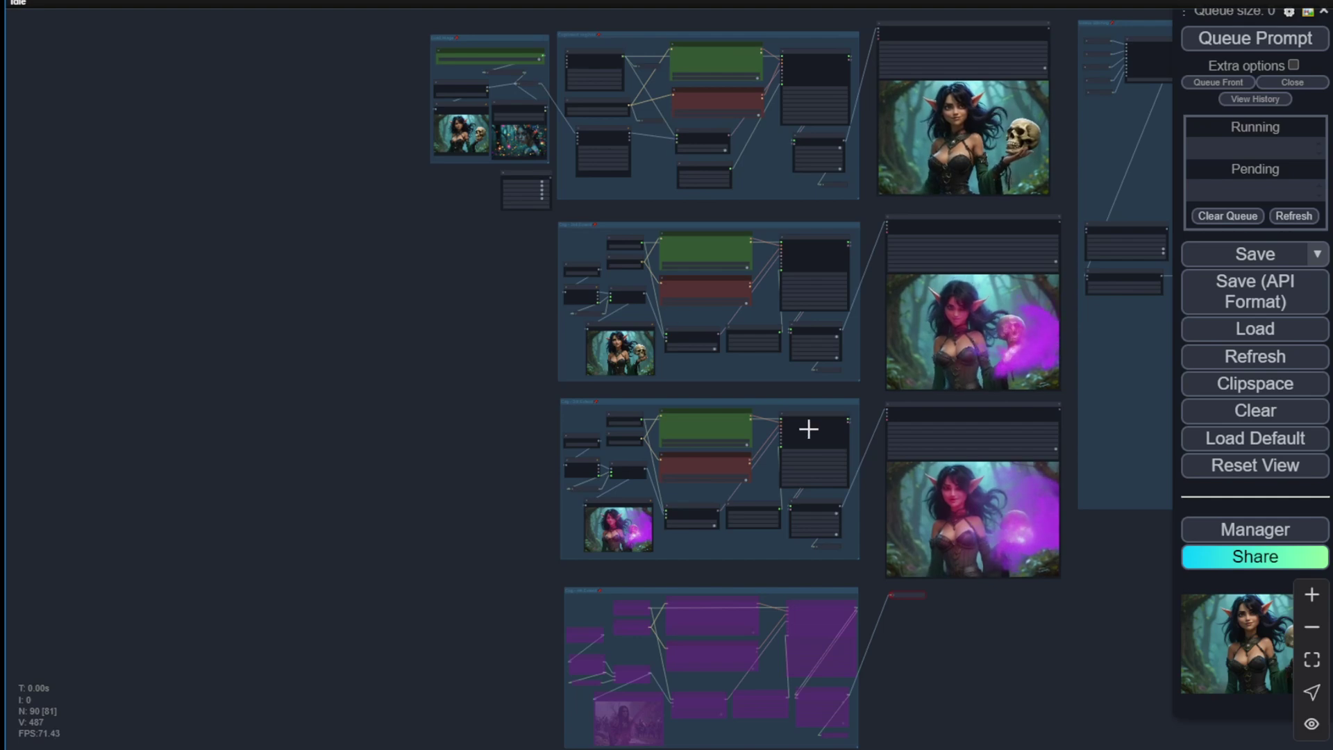
Survey the whole workflow from the extend groups to Videos Stitching and return to the img2Vid model loader
{"action": "left_click_drag", "start_coordinate": [1108, 684], "coordinate": [708, 708]}
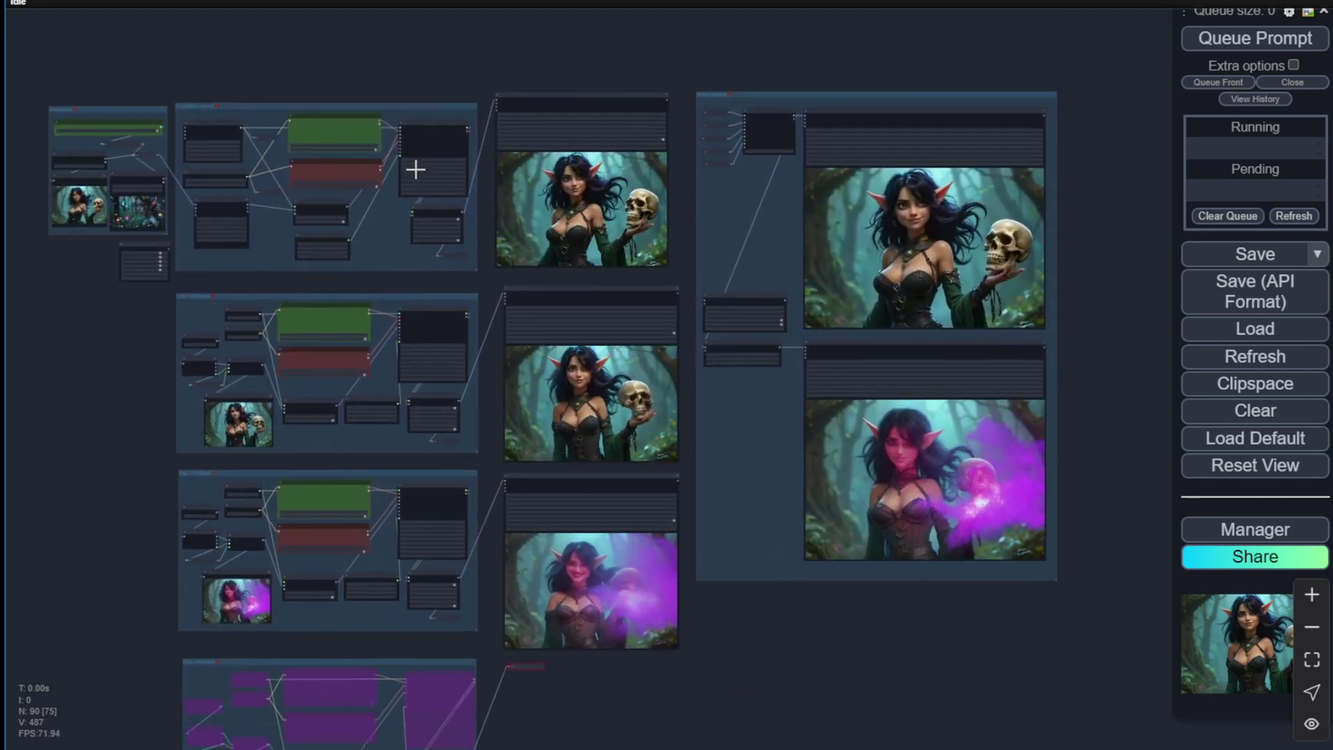
{"action": "scroll", "coordinate": [298, 87], "scroll_direction": "up", "scroll_amount": 10}
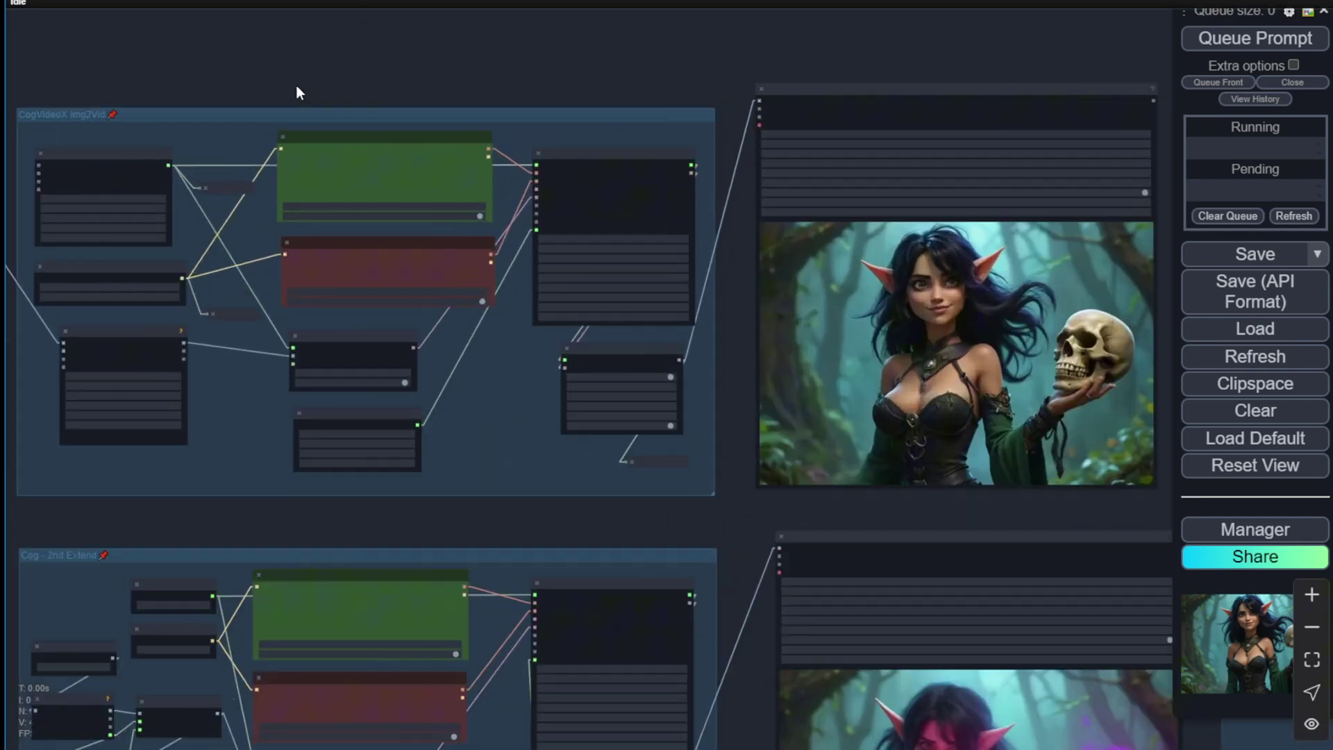
{"action": "scroll", "coordinate": [302, 89], "scroll_direction": "down", "scroll_amount": 10}
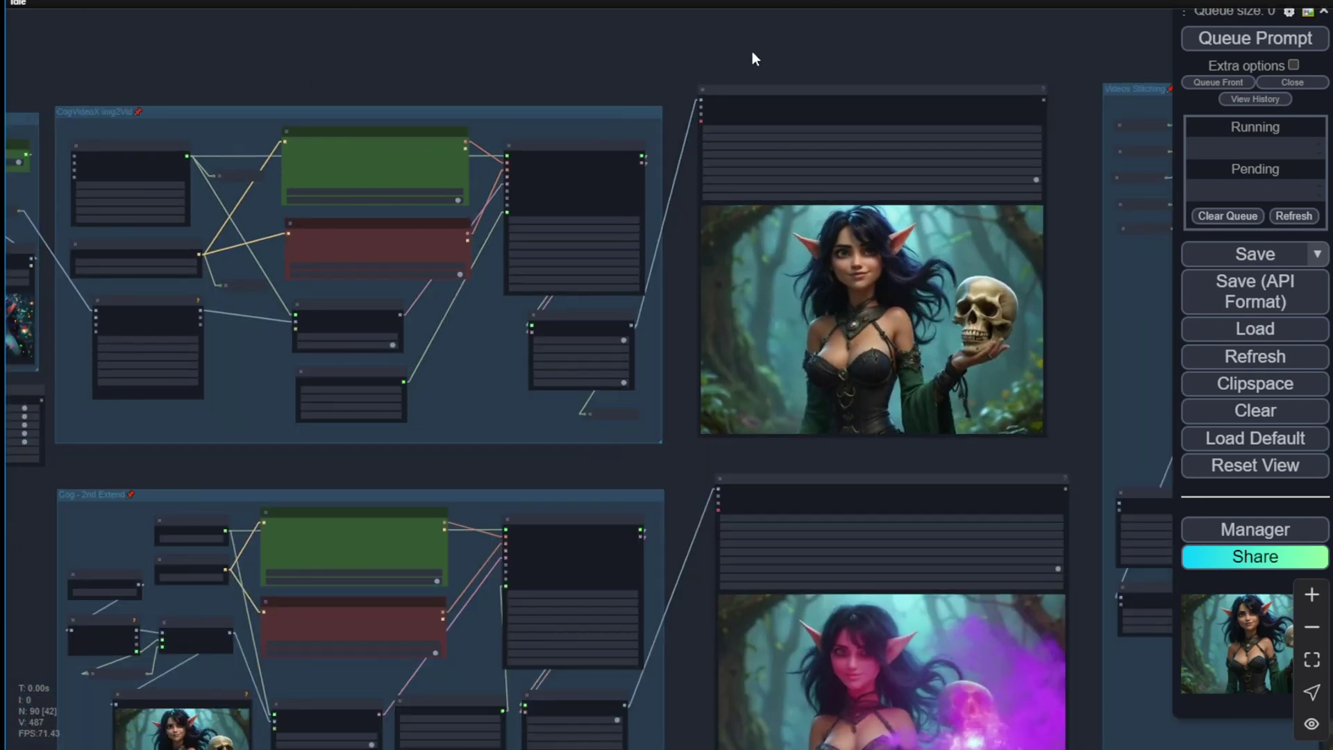
{"action": "left_click_drag", "start_coordinate": [679, 51], "coordinate": [918, 177]}
{"action": "scroll", "coordinate": [657, 235], "scroll_direction": "up", "scroll_amount": 8}
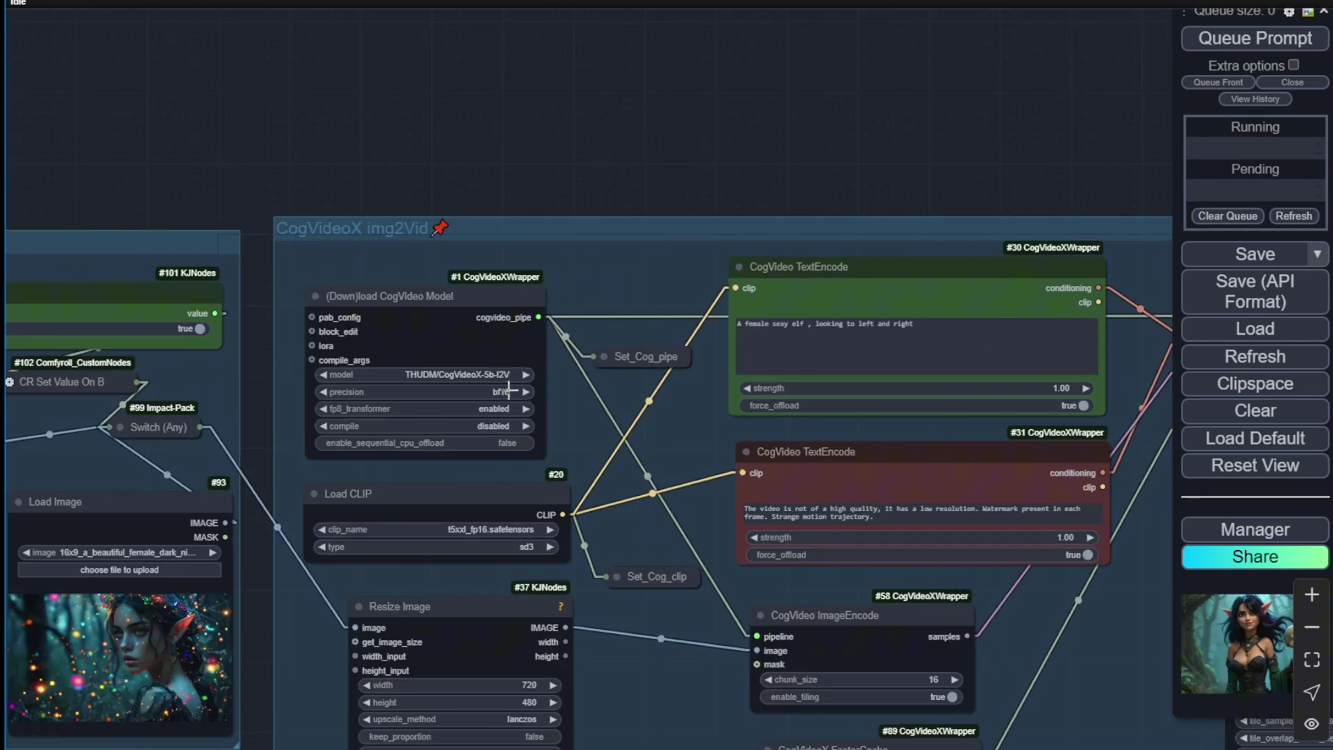
Set the model in the (Down)load CogVideo Model node to THUDM/CogVideoX-5b
{"action": "left_click", "coordinate": [500, 375]}
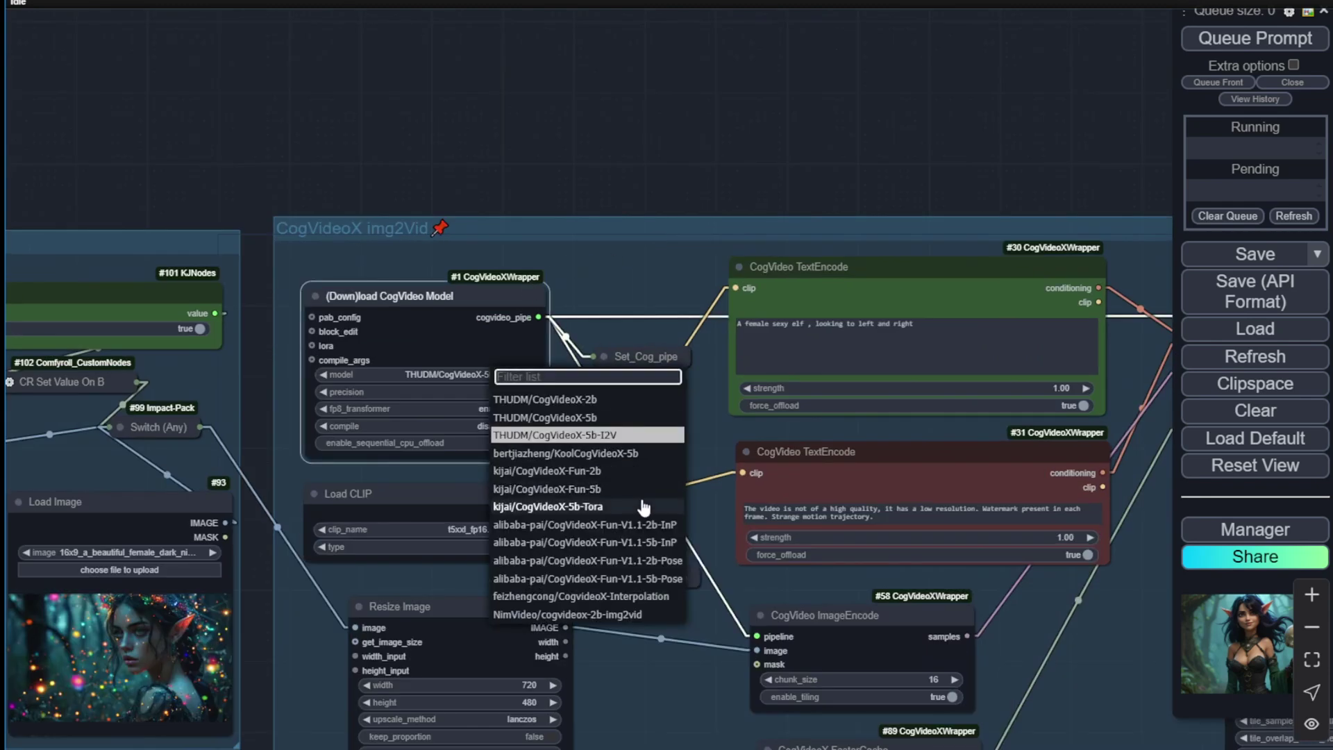
{"action": "left_click", "coordinate": [615, 417]}
{"action": "scroll", "coordinate": [486, 384], "scroll_direction": "up", "scroll_amount": 5}
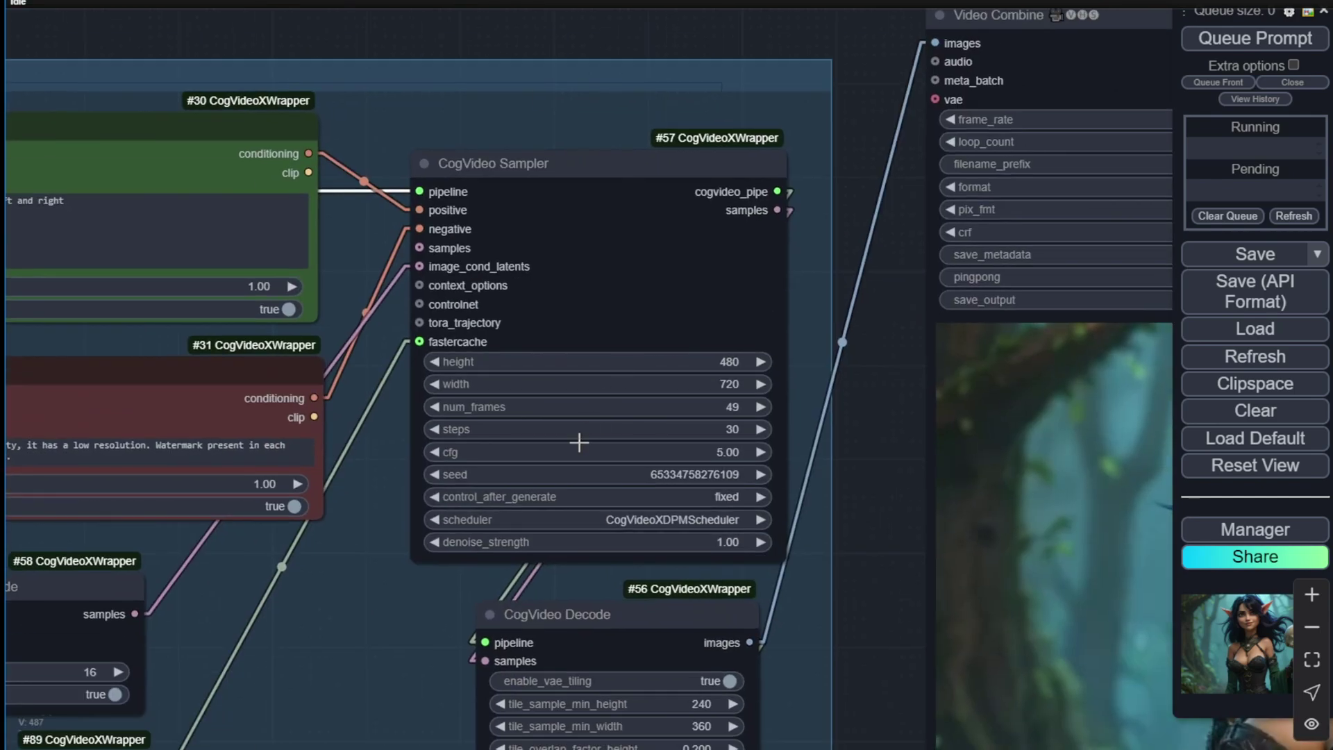
Check the frame, step, cfg and scheduler settings of the img2Vid group's CogVideo Sampler
{"action": "scroll", "coordinate": [577, 440], "scroll_direction": "up", "scroll_amount": 5}
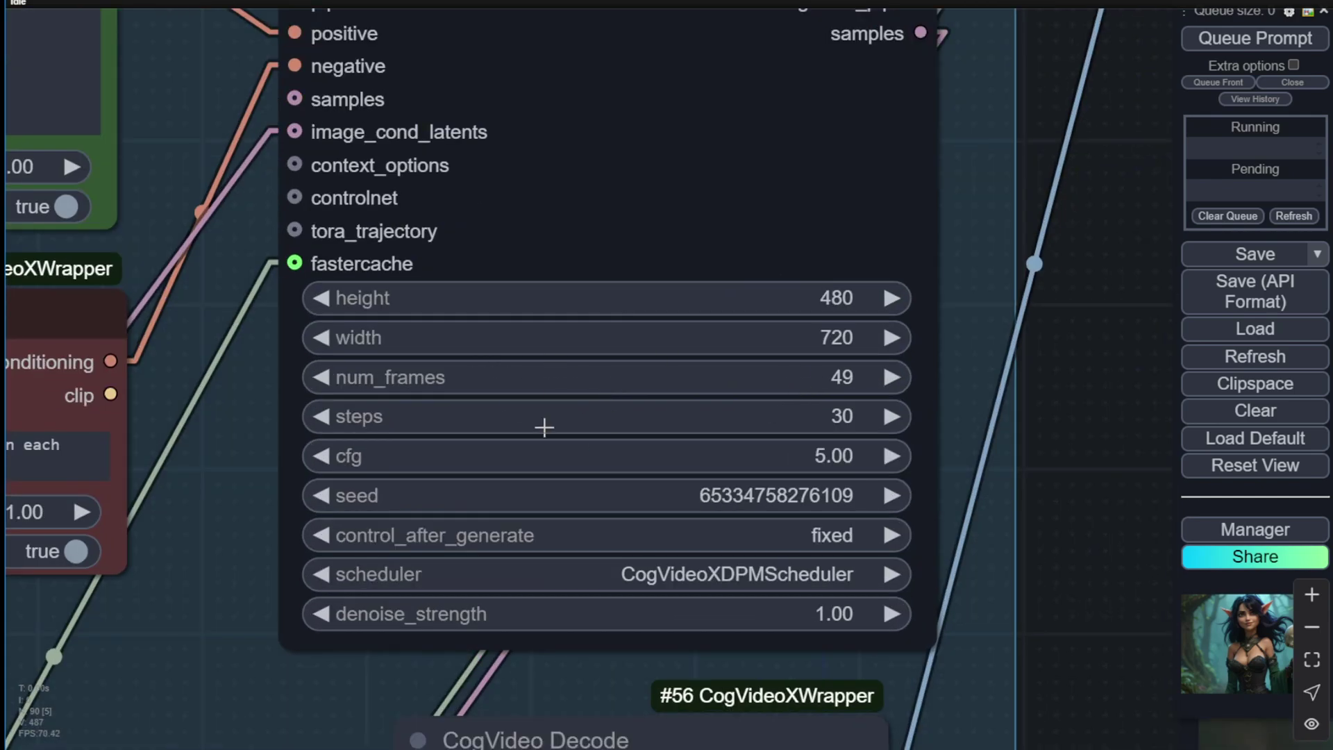
{"action": "scroll", "coordinate": [545, 427], "scroll_direction": "down", "scroll_amount": 8}
{"action": "left_click_drag", "start_coordinate": [265, 168], "coordinate": [648, 163]}
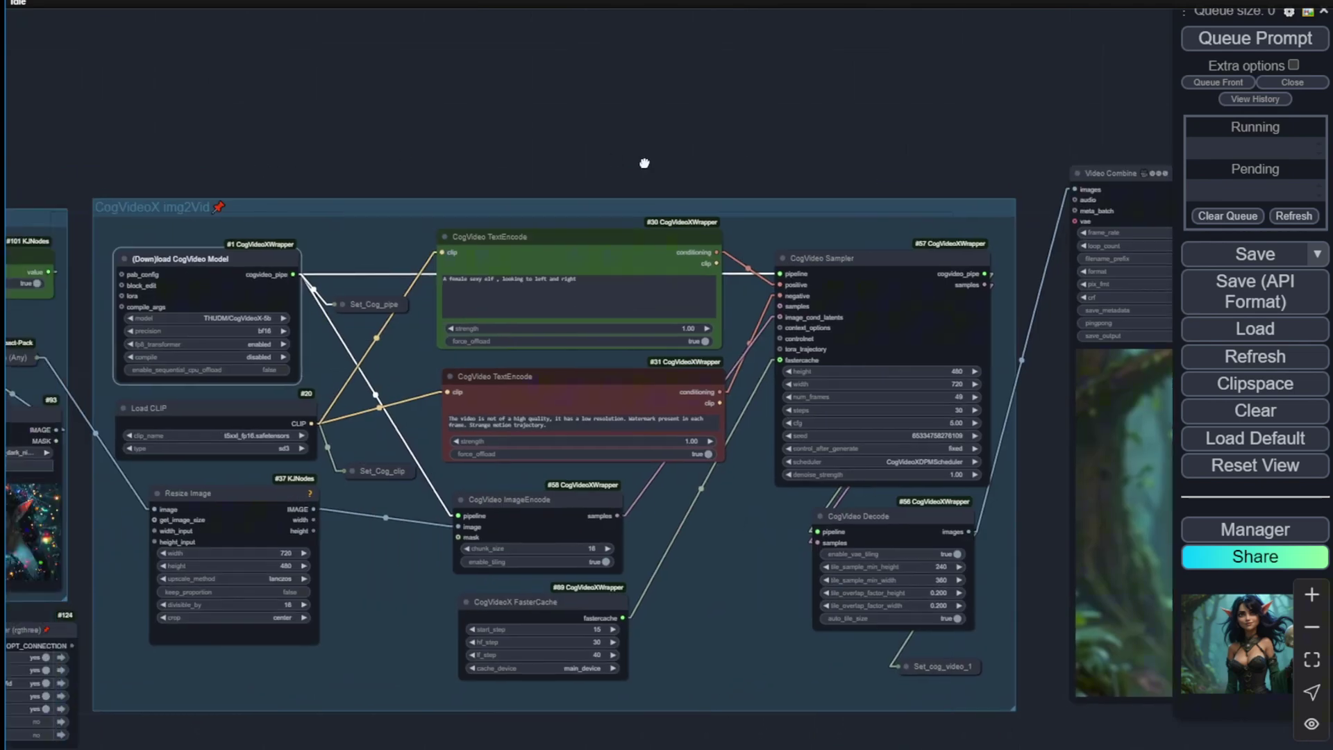
Set the model in the (Down)load CogVideo Model node to THUDM/CogVideoX-5b-I2V
{"action": "scroll", "coordinate": [366, 282], "scroll_direction": "up", "scroll_amount": 8}
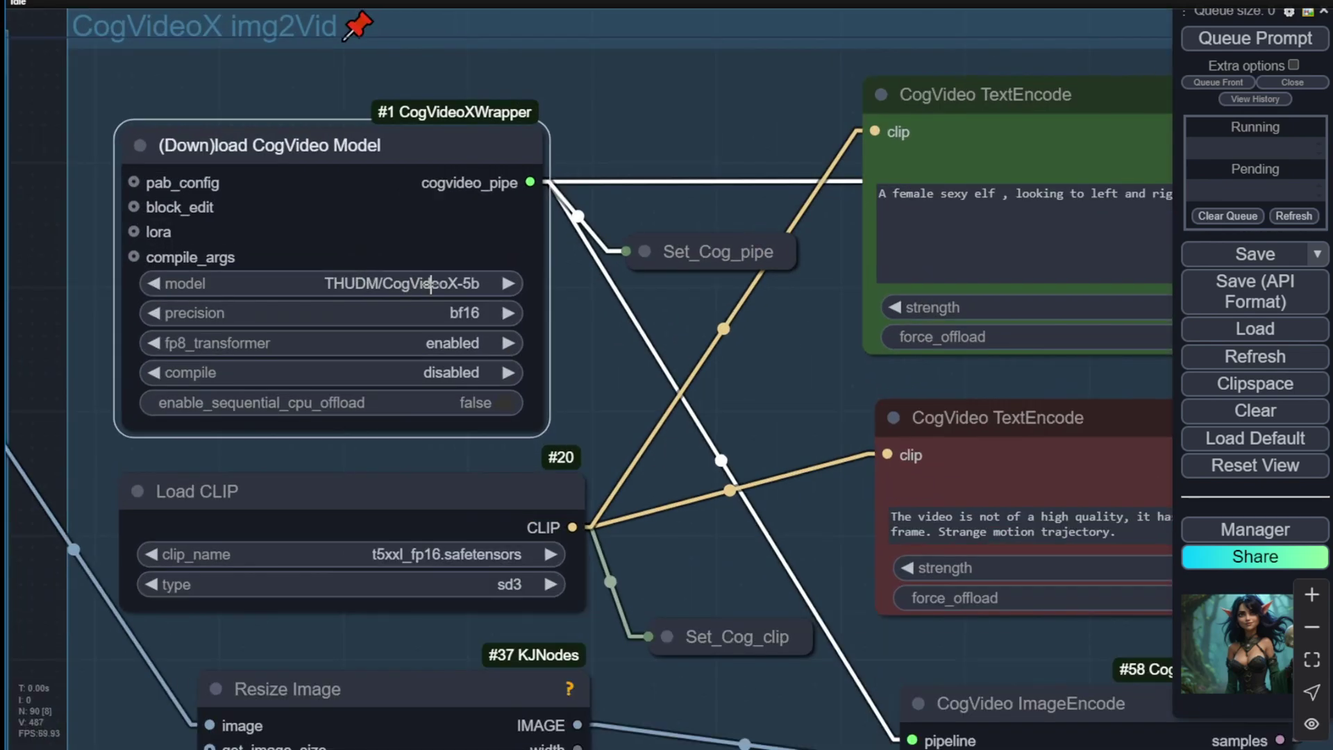
{"action": "left_click", "coordinate": [430, 284]}
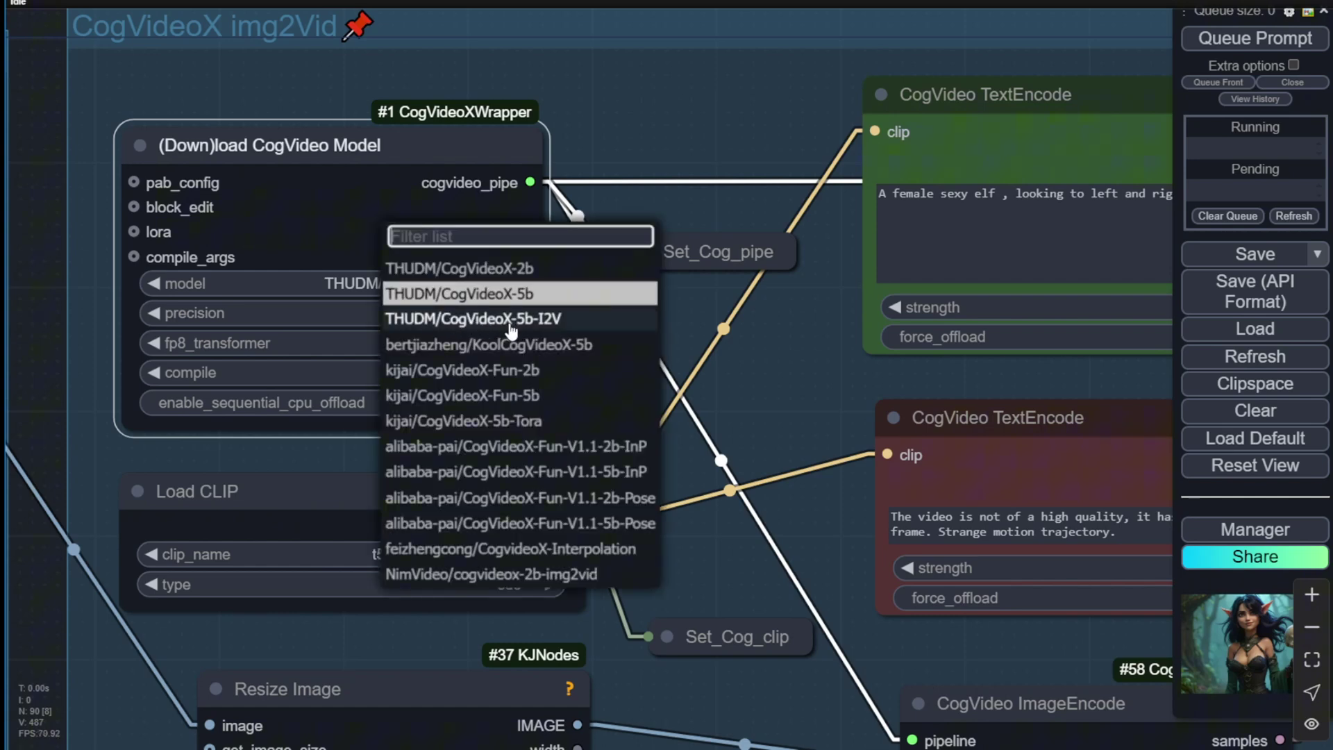
{"action": "left_click", "coordinate": [543, 322]}
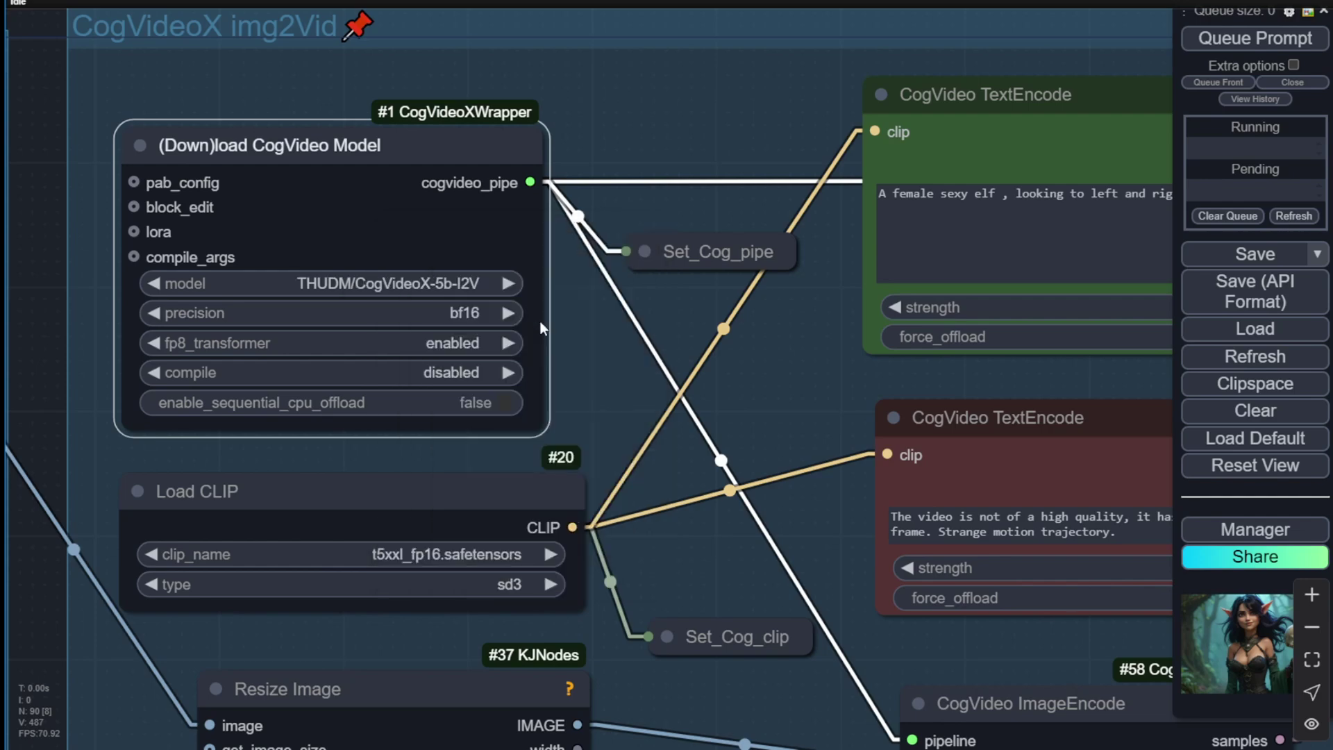
{"action": "scroll", "coordinate": [432, 301], "scroll_direction": "up", "scroll_amount": 5}
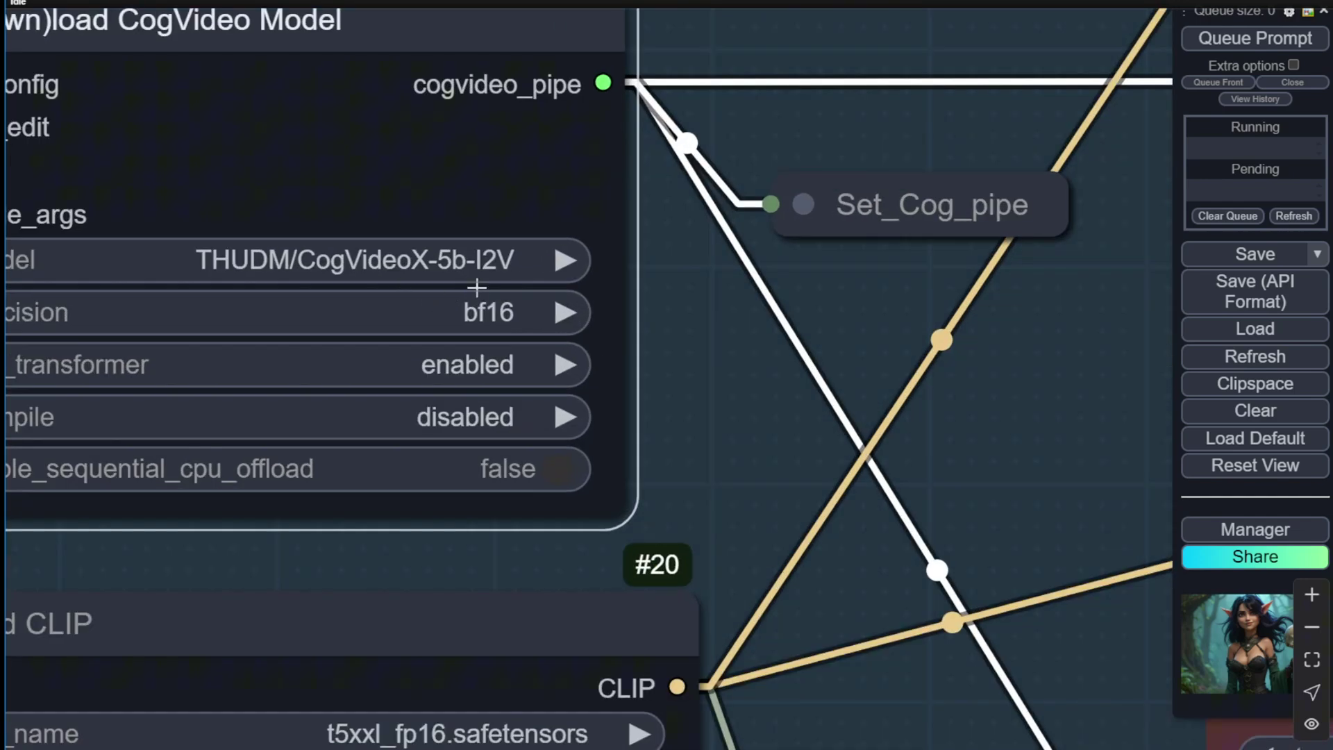
Review the img2Vid group's CogVideo Sampler and Decode settings and follow the connection to the first Video Combine node
{"action": "scroll", "coordinate": [653, 238], "scroll_direction": "down", "scroll_amount": 11}
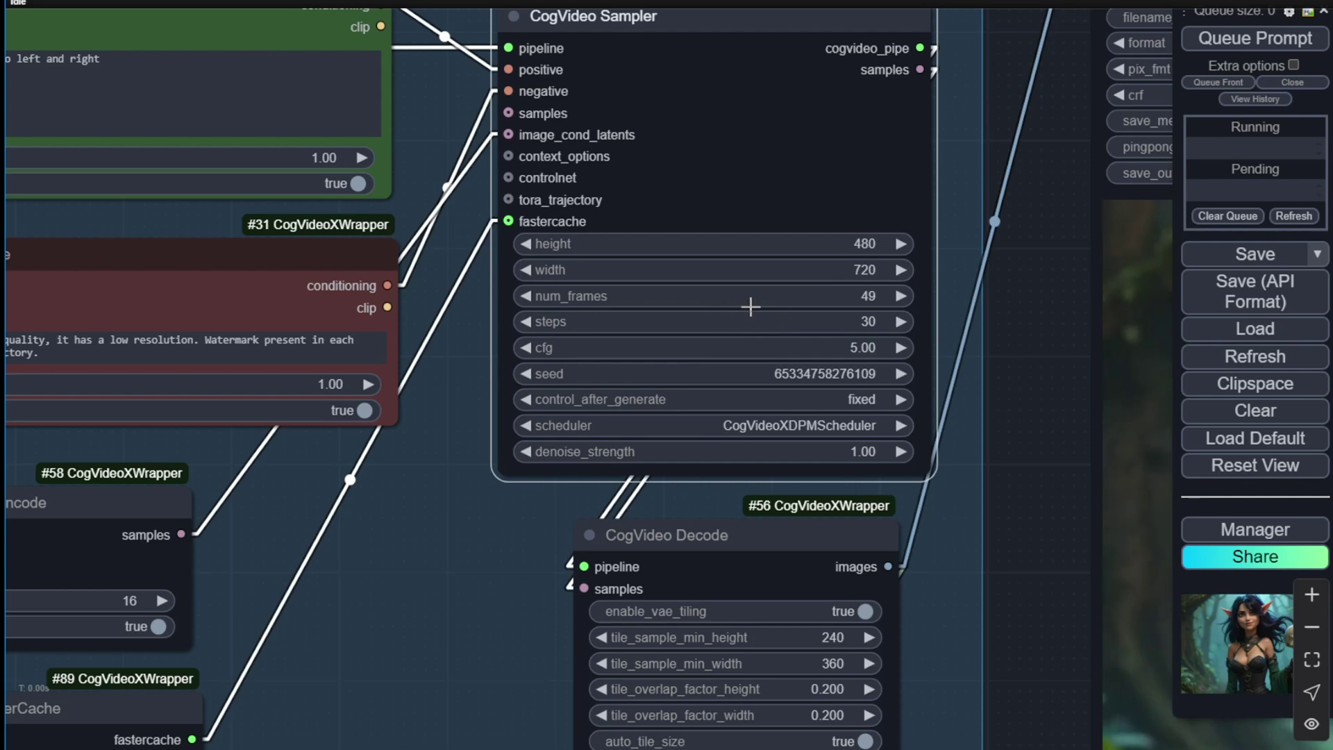
{"action": "scroll", "coordinate": [751, 306], "scroll_direction": "down", "scroll_amount": 4}
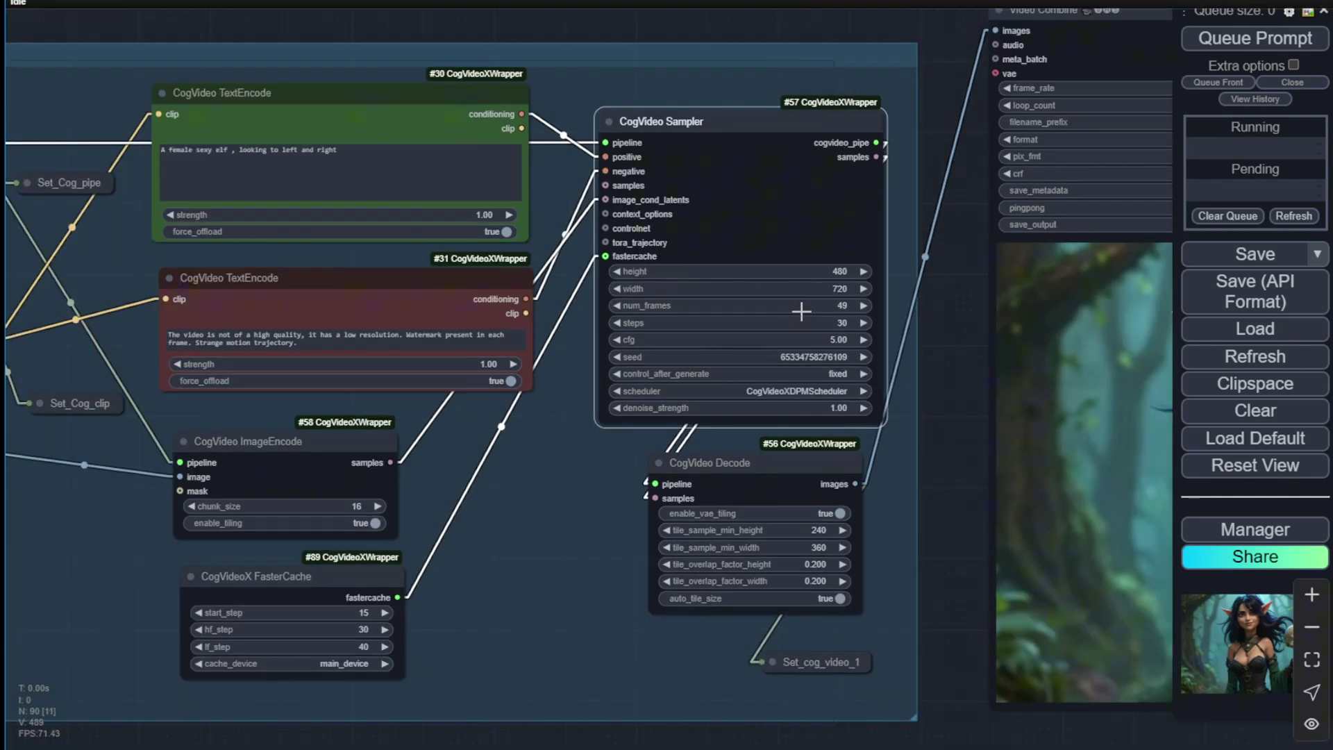
{"action": "left_click_drag", "start_coordinate": [950, 360], "coordinate": [506, 367]}
Check the img2Vid group's Video Combine node and preview, and follow the clips to the Join Videos node in the Videos Stitching group
{"action": "scroll", "coordinate": [679, 355], "scroll_direction": "down", "scroll_amount": 3}
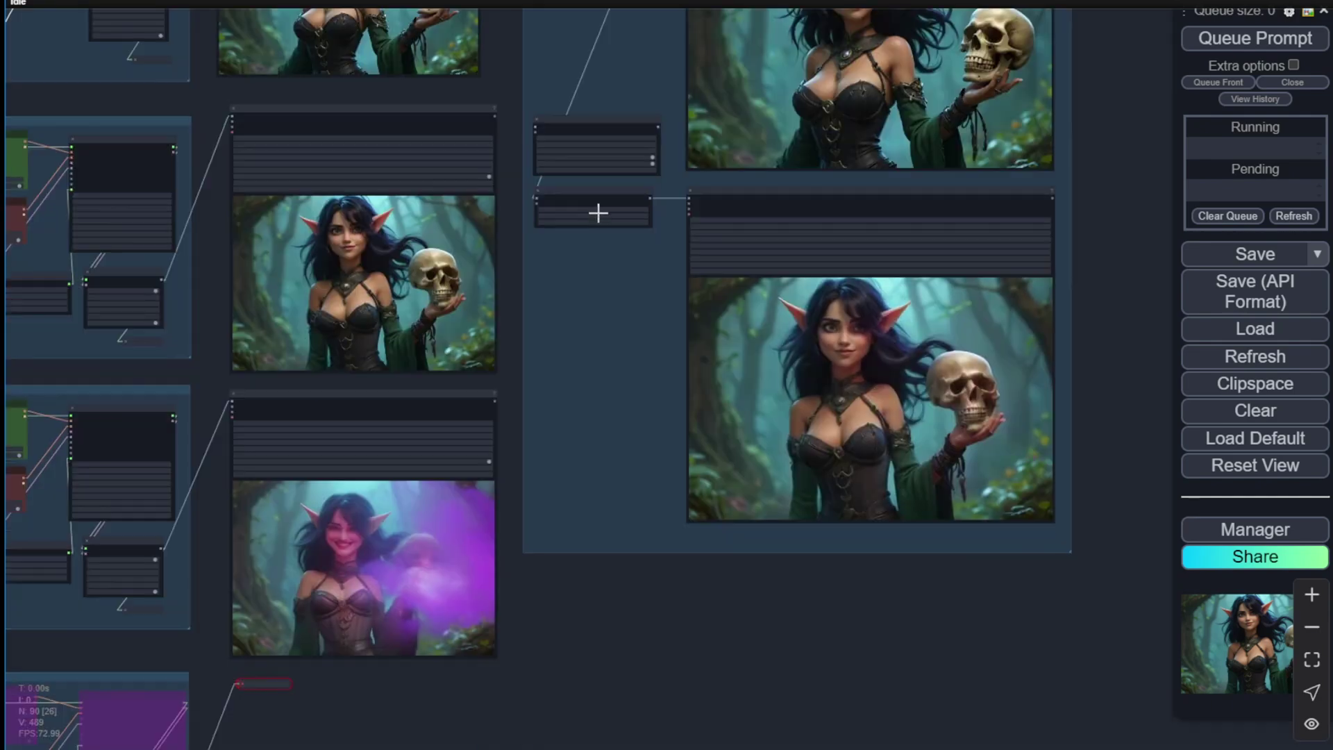
{"action": "left_click_drag", "start_coordinate": [601, 278], "coordinate": [631, 660]}
{"action": "scroll", "coordinate": [615, 330], "scroll_direction": "up", "scroll_amount": 10}
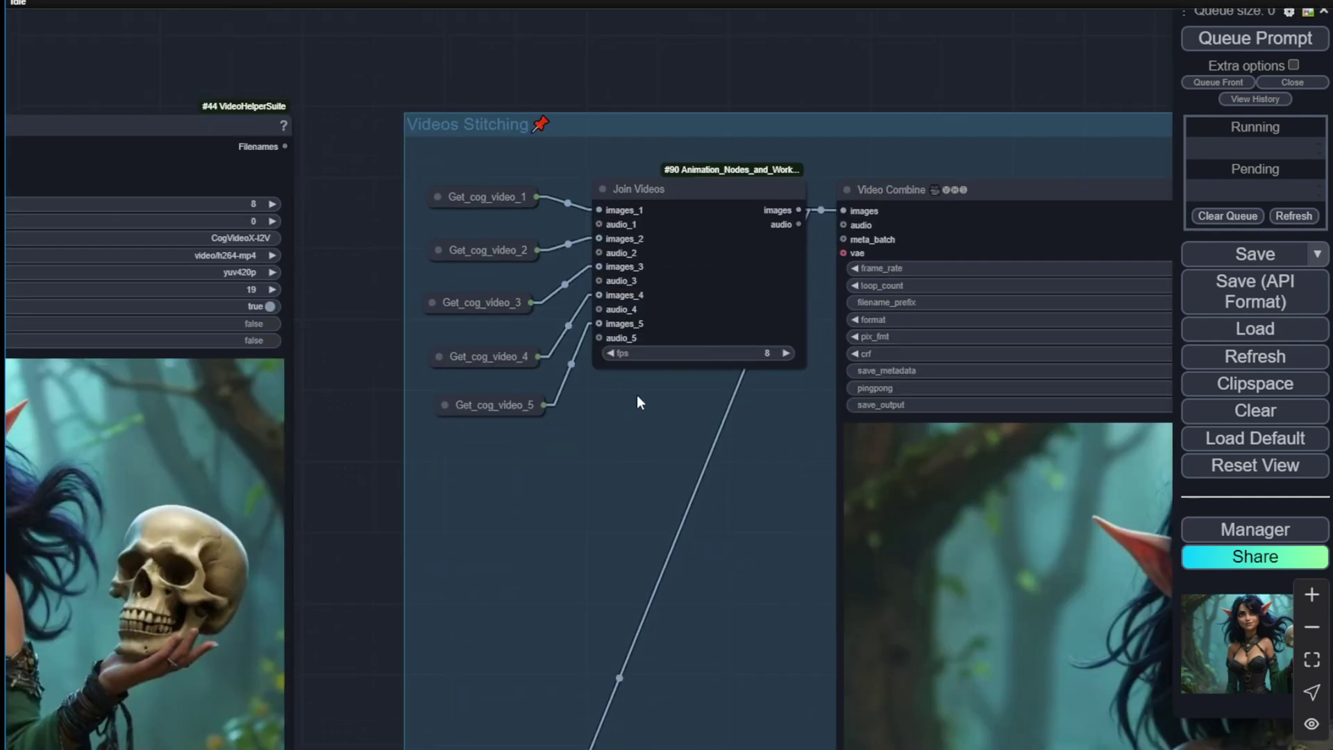
{"action": "scroll", "coordinate": [644, 268], "scroll_direction": "up", "scroll_amount": 4}
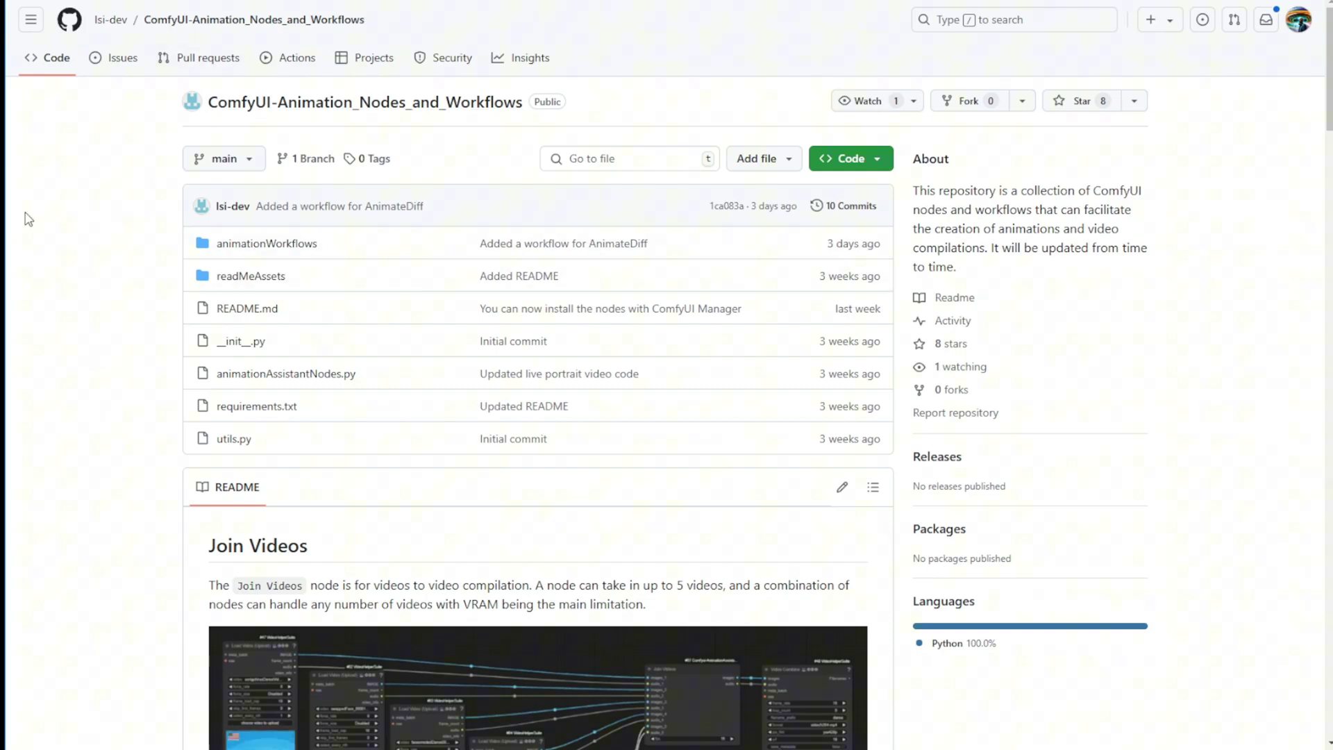
Switch to the ComfyUI-Animation_Nodes_and_Workflows repository on GitHub and read the README's Join Videos section with its example workflows
{"action": "scroll", "coordinate": [319, 265], "scroll_direction": "down", "scroll_amount": 5}
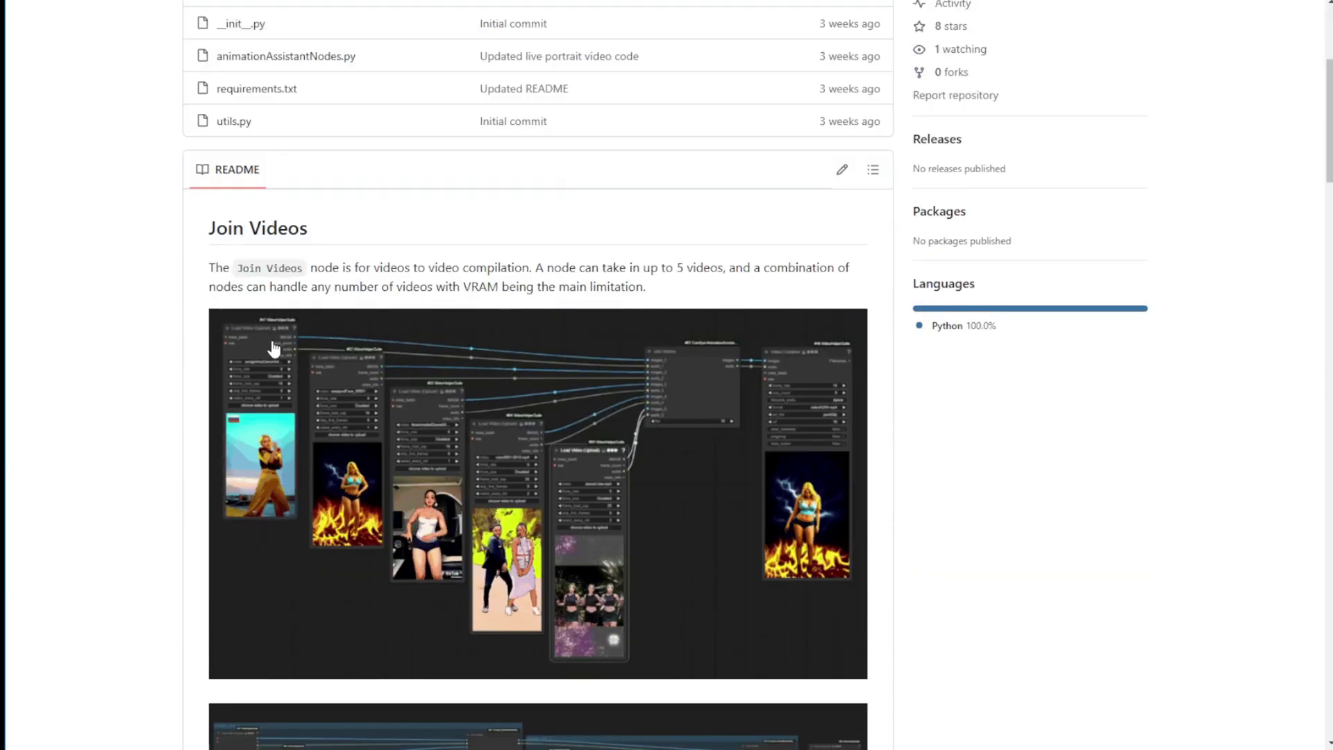
{"action": "scroll", "coordinate": [278, 341], "scroll_direction": "down", "scroll_amount": 2}
{"action": "scroll", "coordinate": [278, 337], "scroll_direction": "up", "scroll_amount": 1}
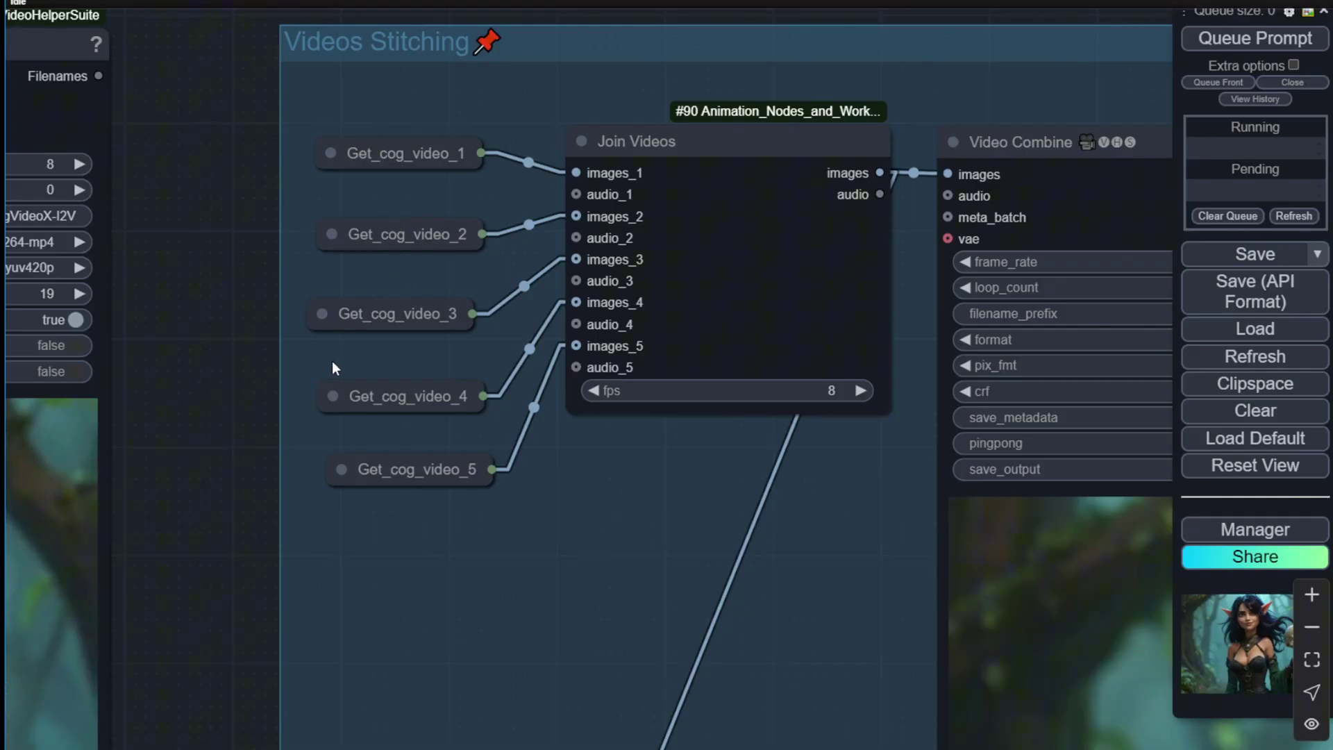
Review the clips produced by the extend groups and the five Get_cog_video nodes feeding the Join Videos node
{"action": "scroll", "coordinate": [215, 451], "scroll_direction": "down", "scroll_amount": 4}
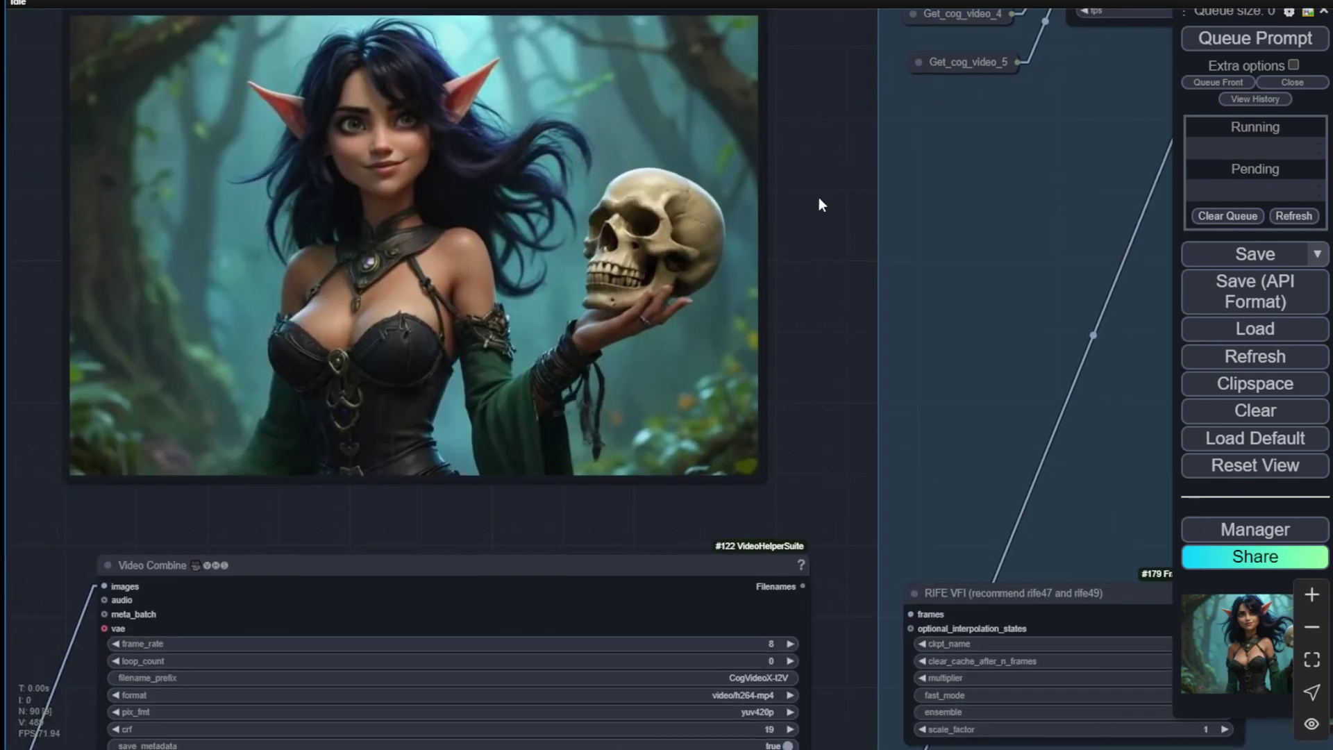
{"action": "scroll", "coordinate": [819, 197], "scroll_direction": "down", "scroll_amount": 10}
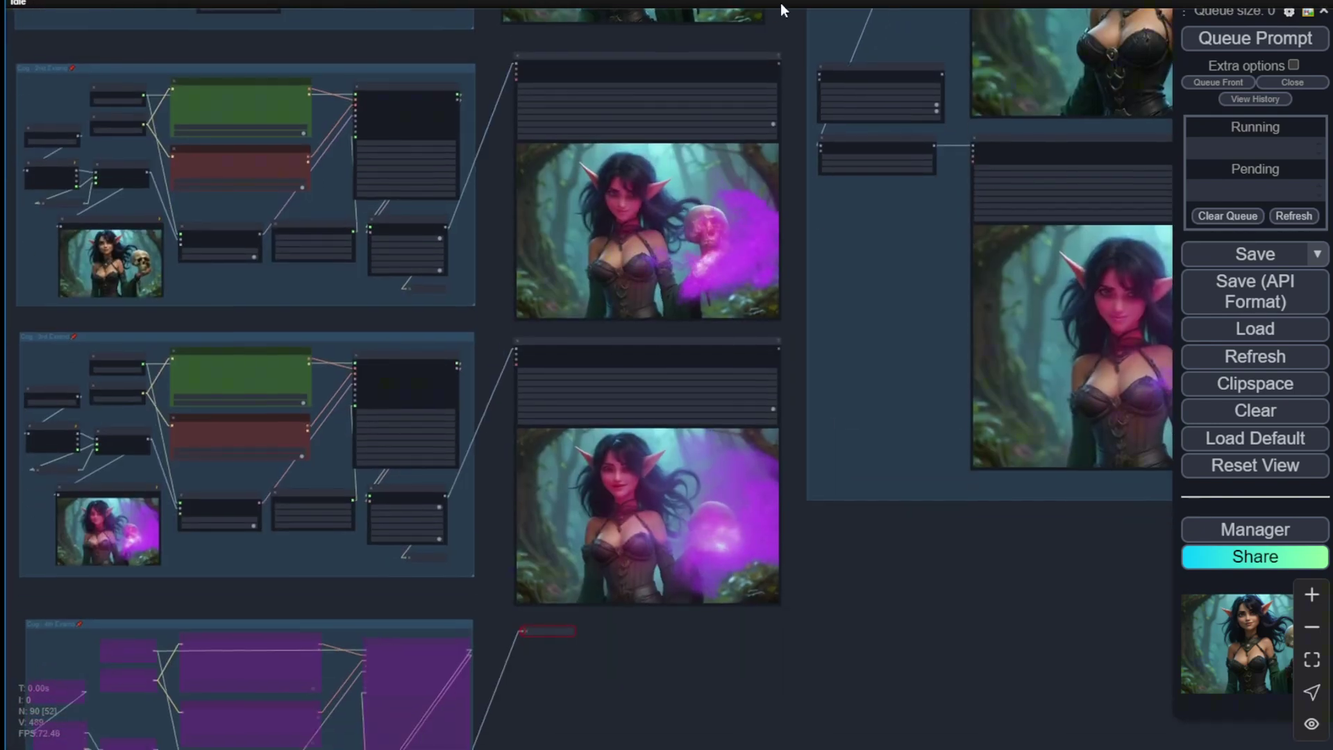
{"action": "left_click_drag", "start_coordinate": [896, 540], "coordinate": [875, 718]}
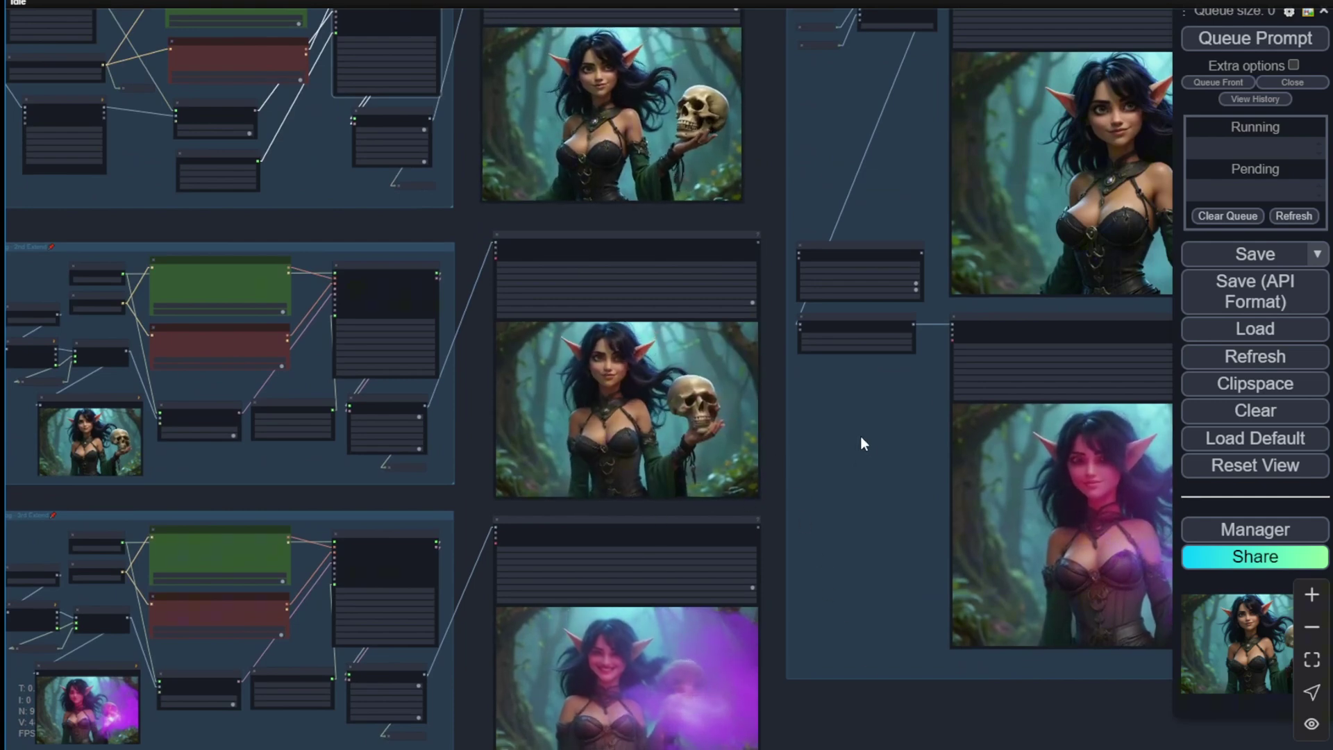
{"action": "left_click_drag", "start_coordinate": [859, 414], "coordinate": [875, 640]}
{"action": "left_click_drag", "start_coordinate": [858, 253], "coordinate": [783, 410]}
{"action": "scroll", "coordinate": [783, 410], "scroll_direction": "up", "scroll_amount": 4}
{"action": "scroll", "coordinate": [785, 408], "scroll_direction": "up", "scroll_amount": 5}
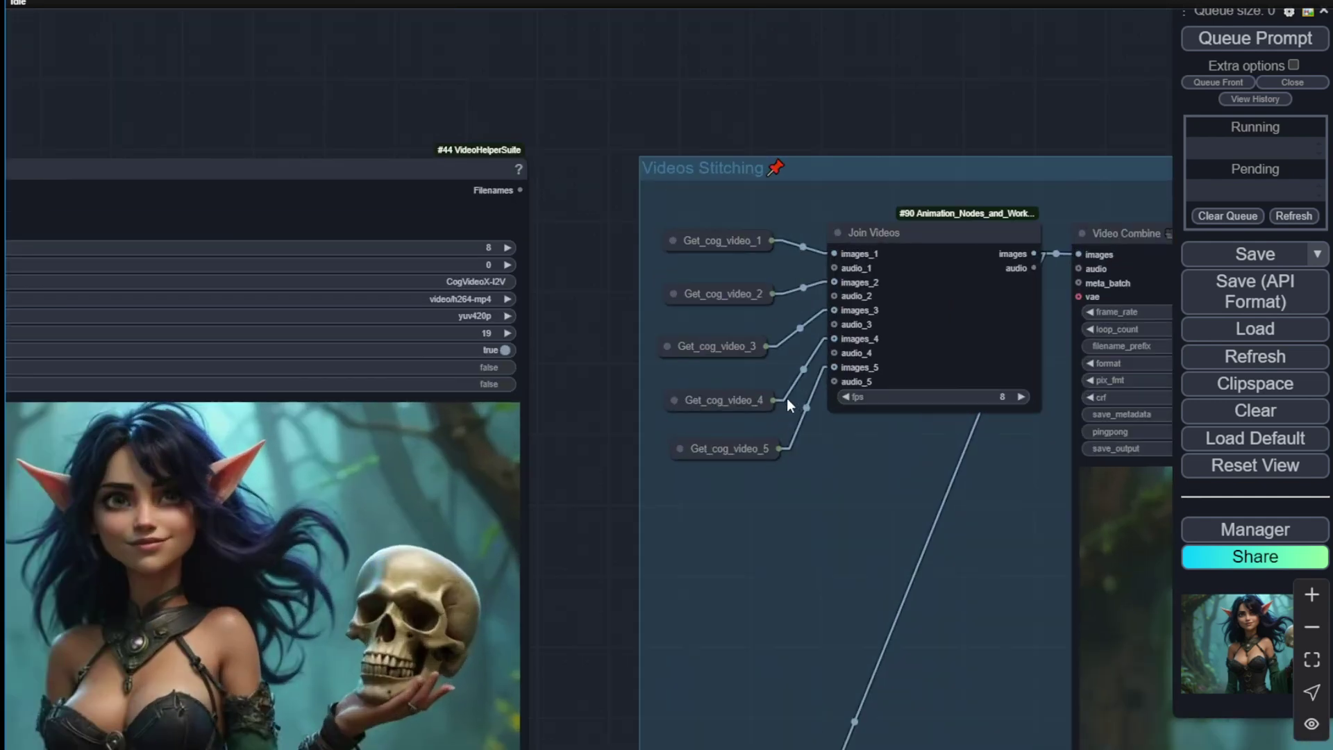
Open the preview of the Video Combine node fed by Join Videos and play the stitched video
{"action": "left_click_drag", "start_coordinate": [878, 476], "coordinate": [370, 376]}
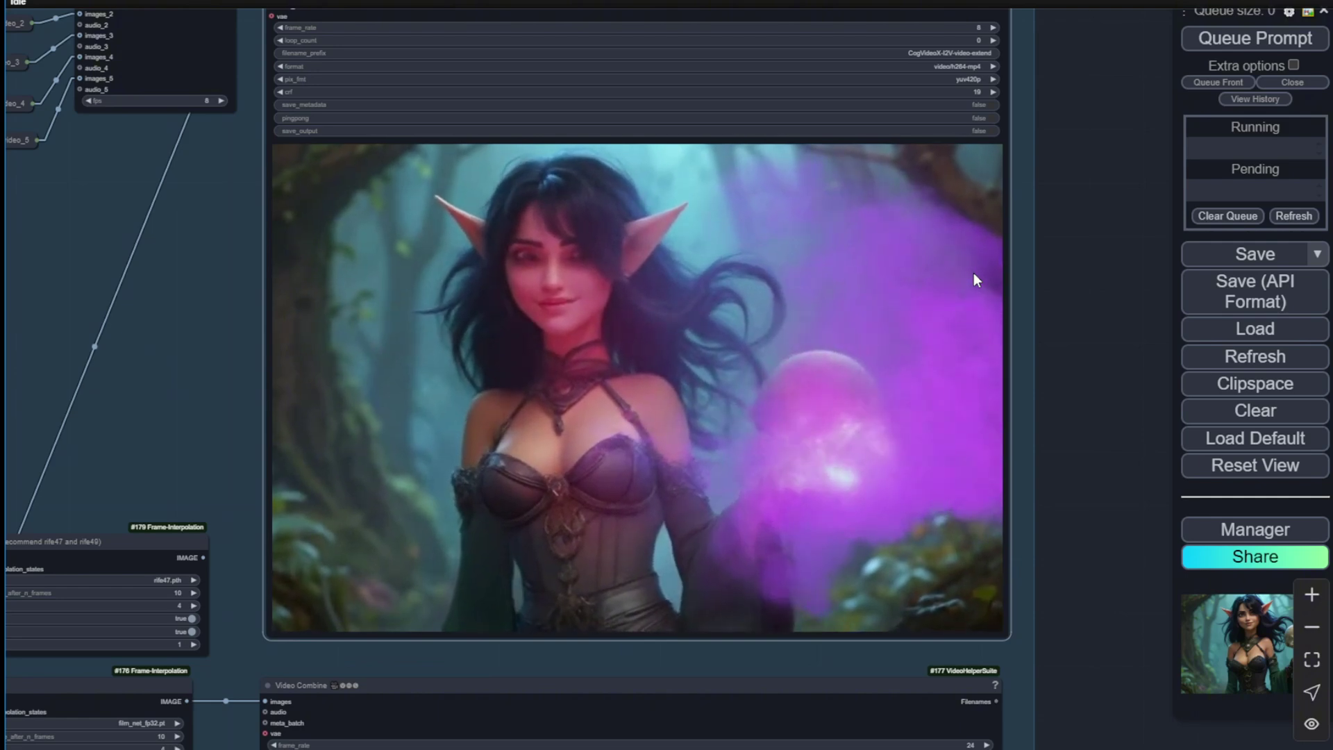
{"action": "right_click", "coordinate": [736, 264]}
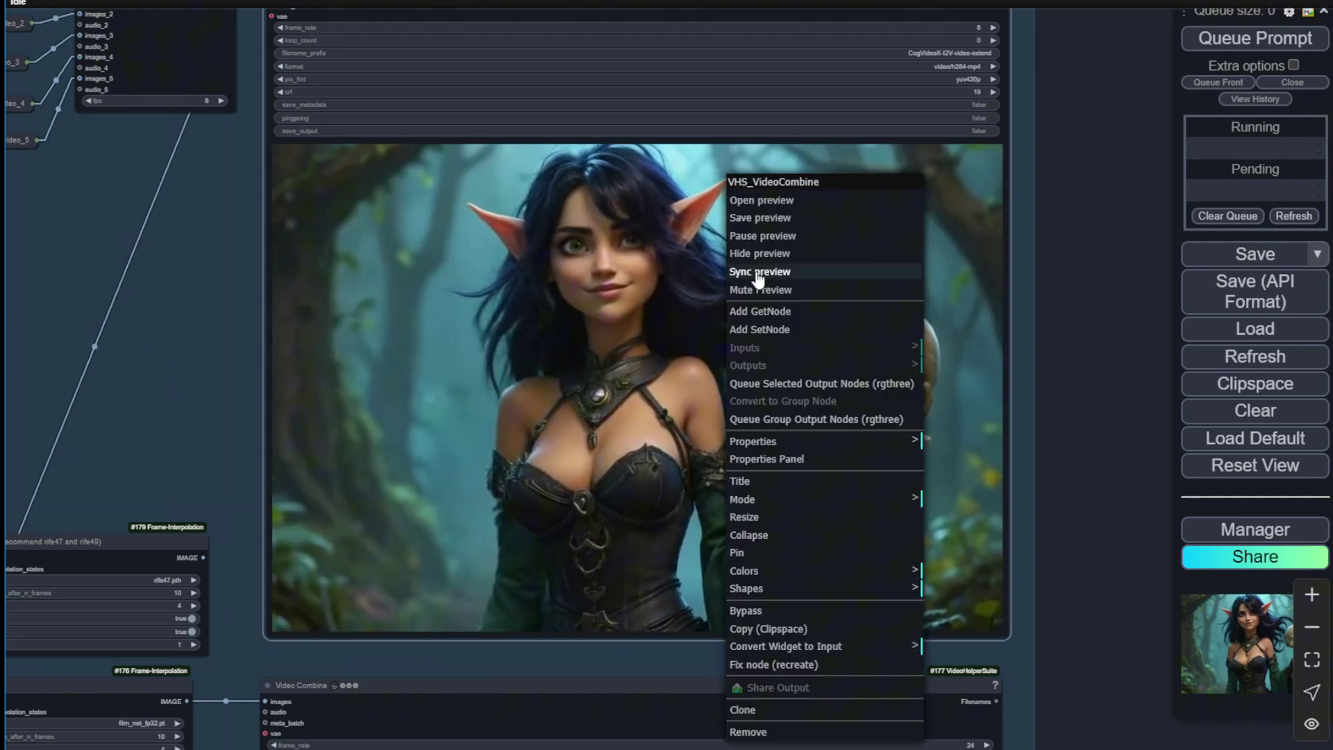
{"action": "left_click", "coordinate": [792, 201]}
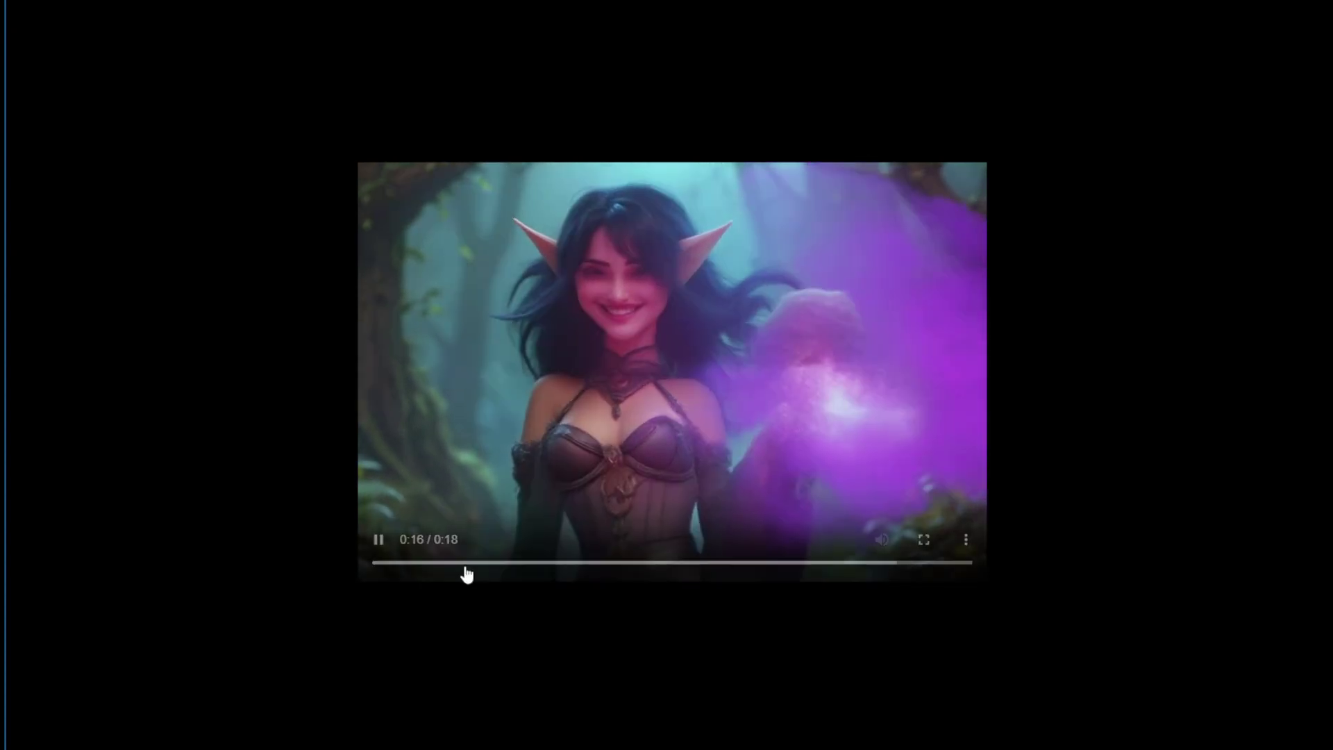
{"action": "mouse_move", "coordinate": [822, 575]}
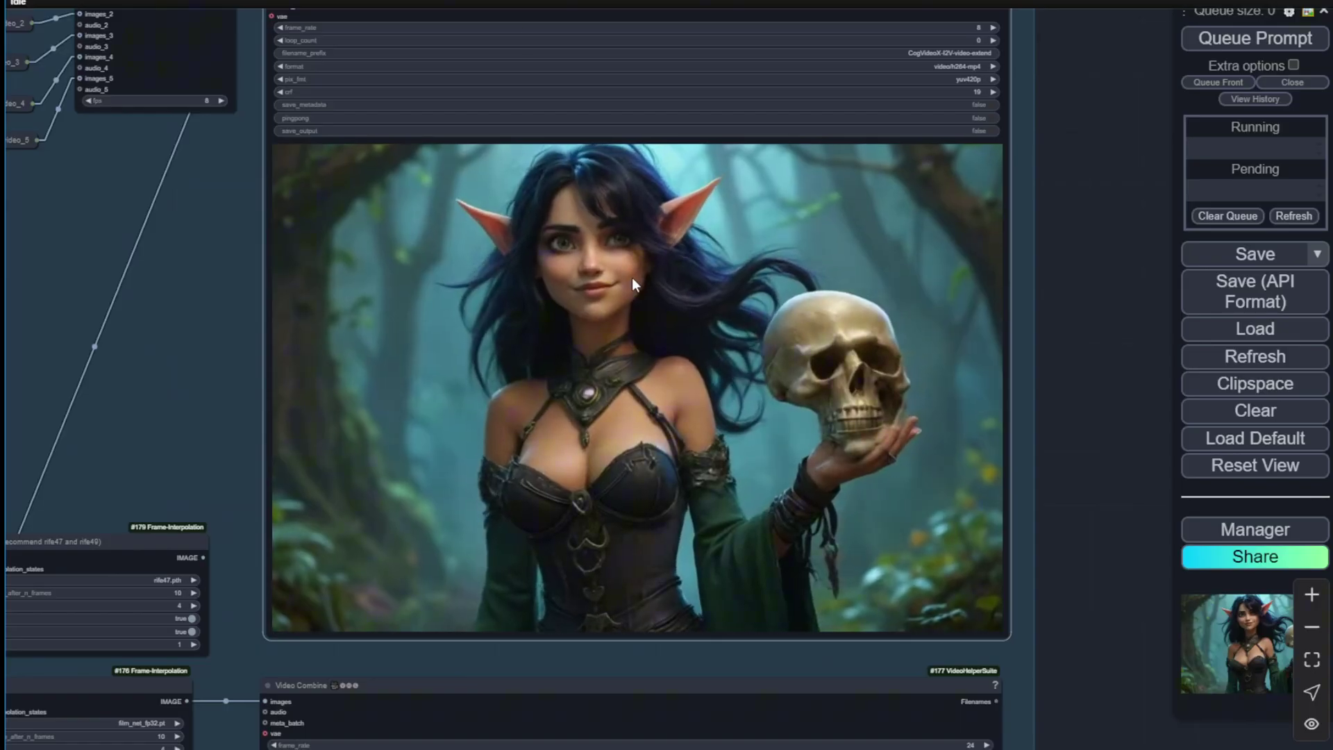
Check the frame rate, filename prefix, format and save settings of the Video Combine node fed by Join Videos
{"action": "left_click_drag", "start_coordinate": [1088, 109], "coordinate": [1089, 259]}
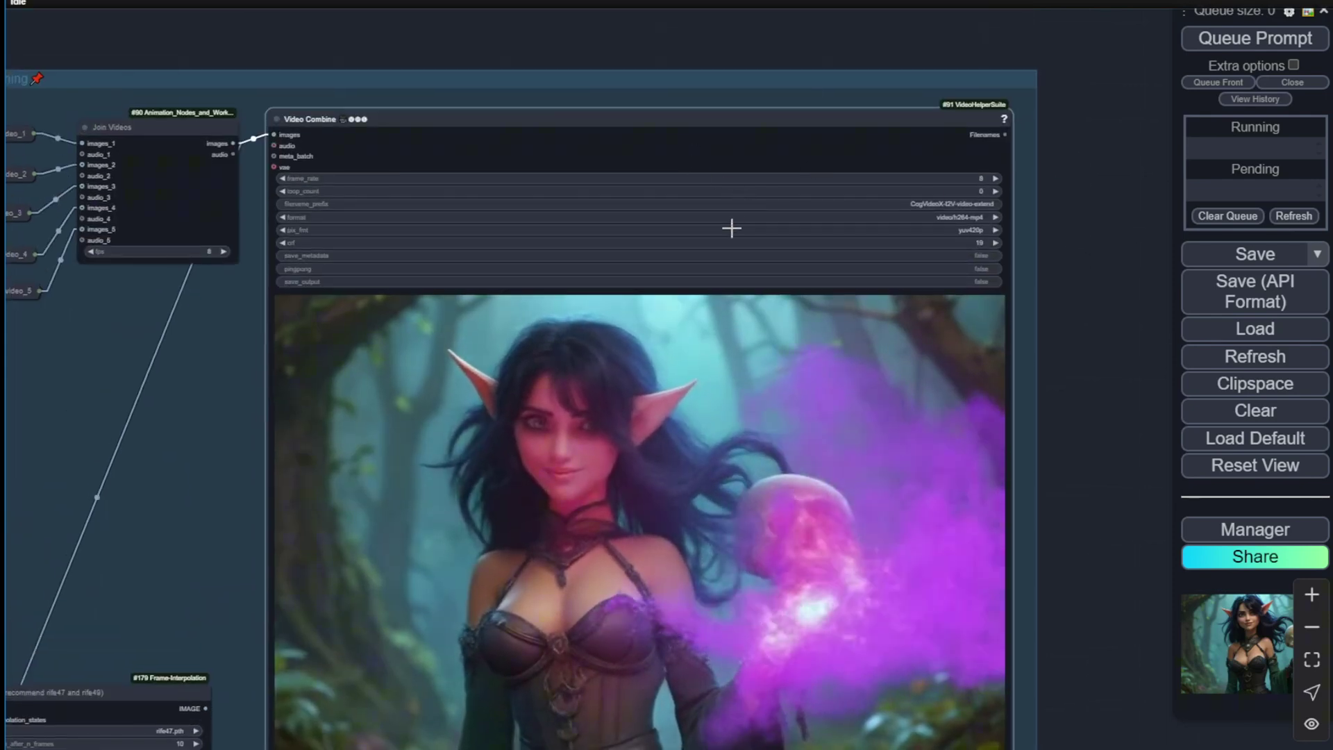
{"action": "scroll", "coordinate": [798, 216], "scroll_direction": "up", "scroll_amount": 3}
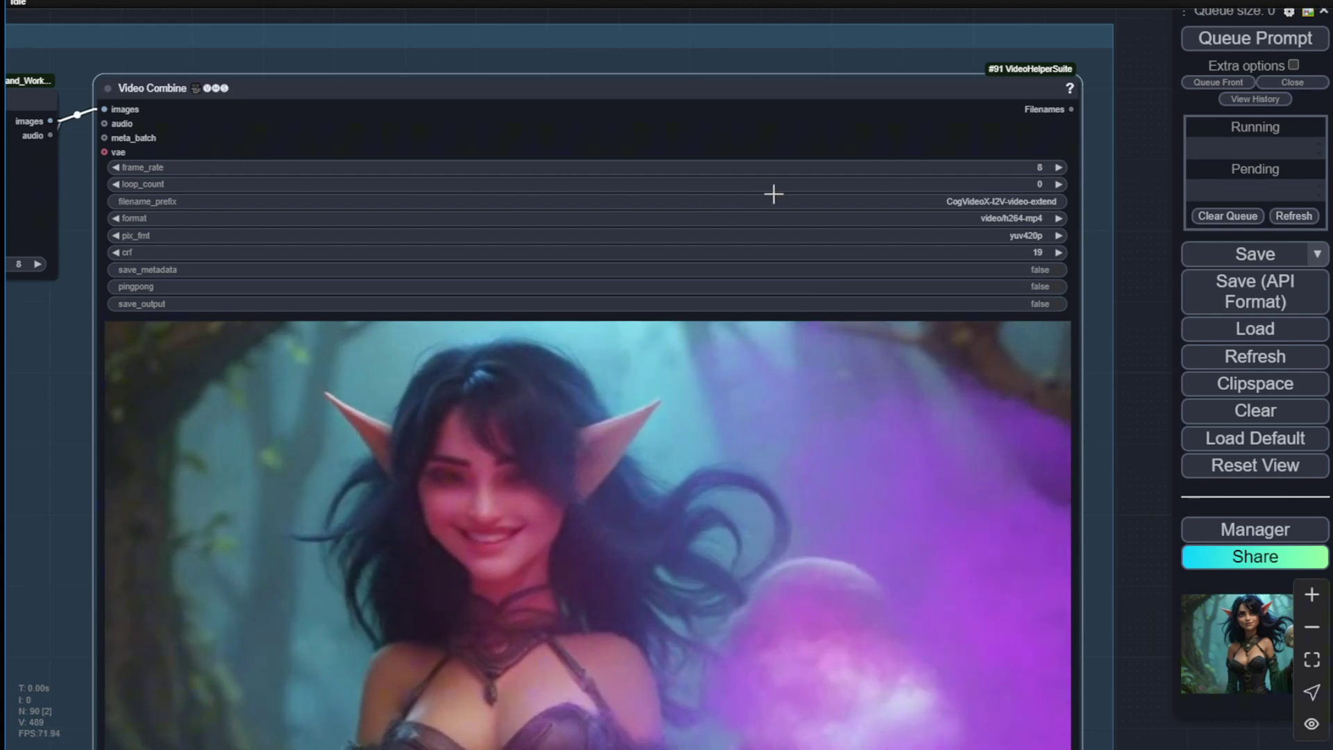
{"action": "scroll", "coordinate": [1131, 420], "scroll_direction": "down", "scroll_amount": 4}
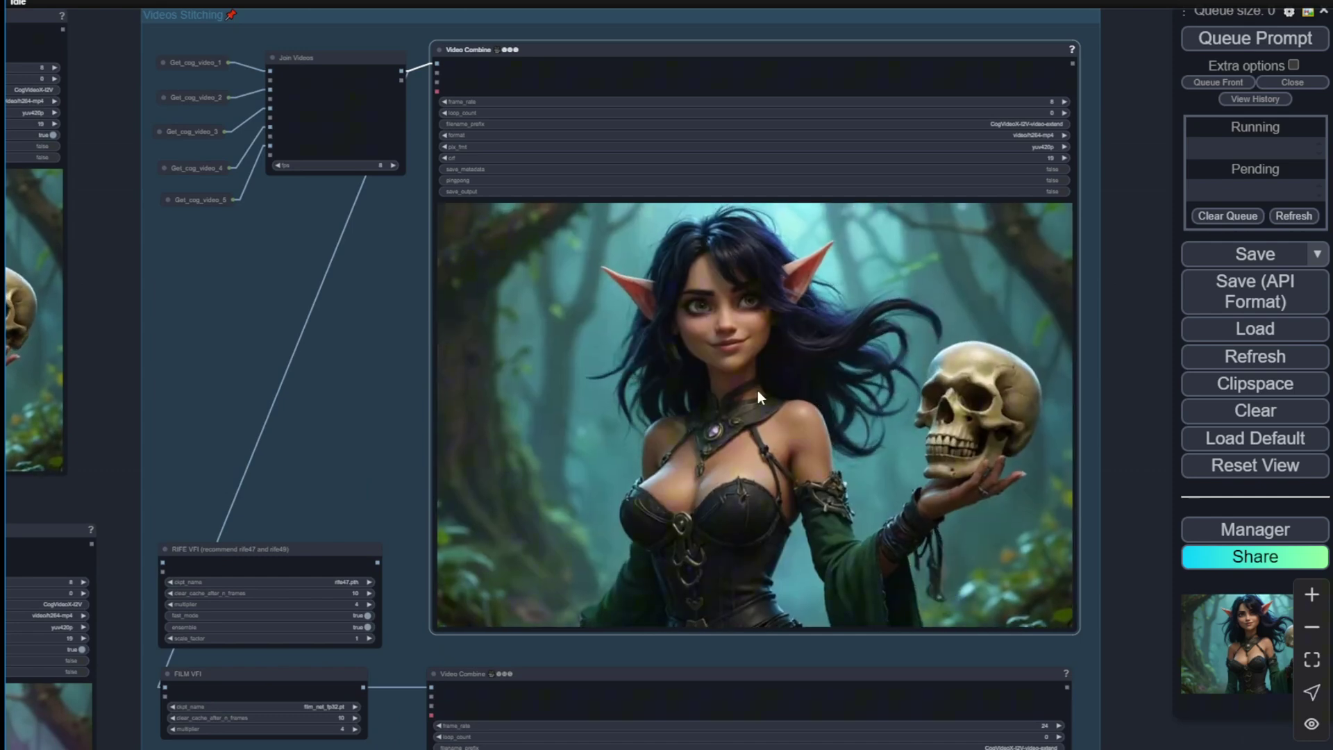
Move the RIFE VFI node slightly up, away from the FILM VFI node, and examine both interpolation nodes' settings
{"action": "left_click_drag", "start_coordinate": [324, 476], "coordinate": [398, 289]}
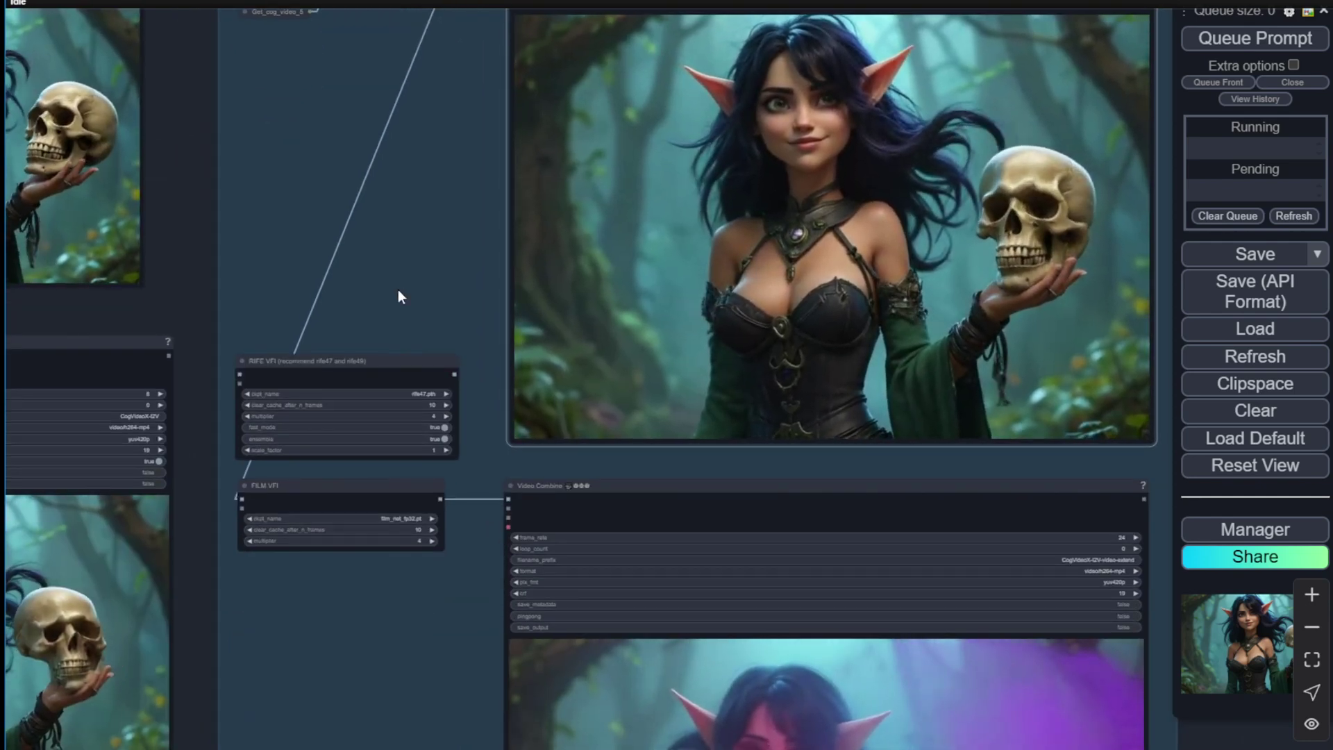
{"action": "left_click_drag", "start_coordinate": [409, 293], "coordinate": [507, 182]}
{"action": "scroll", "coordinate": [507, 181], "scroll_direction": "up", "scroll_amount": 10}
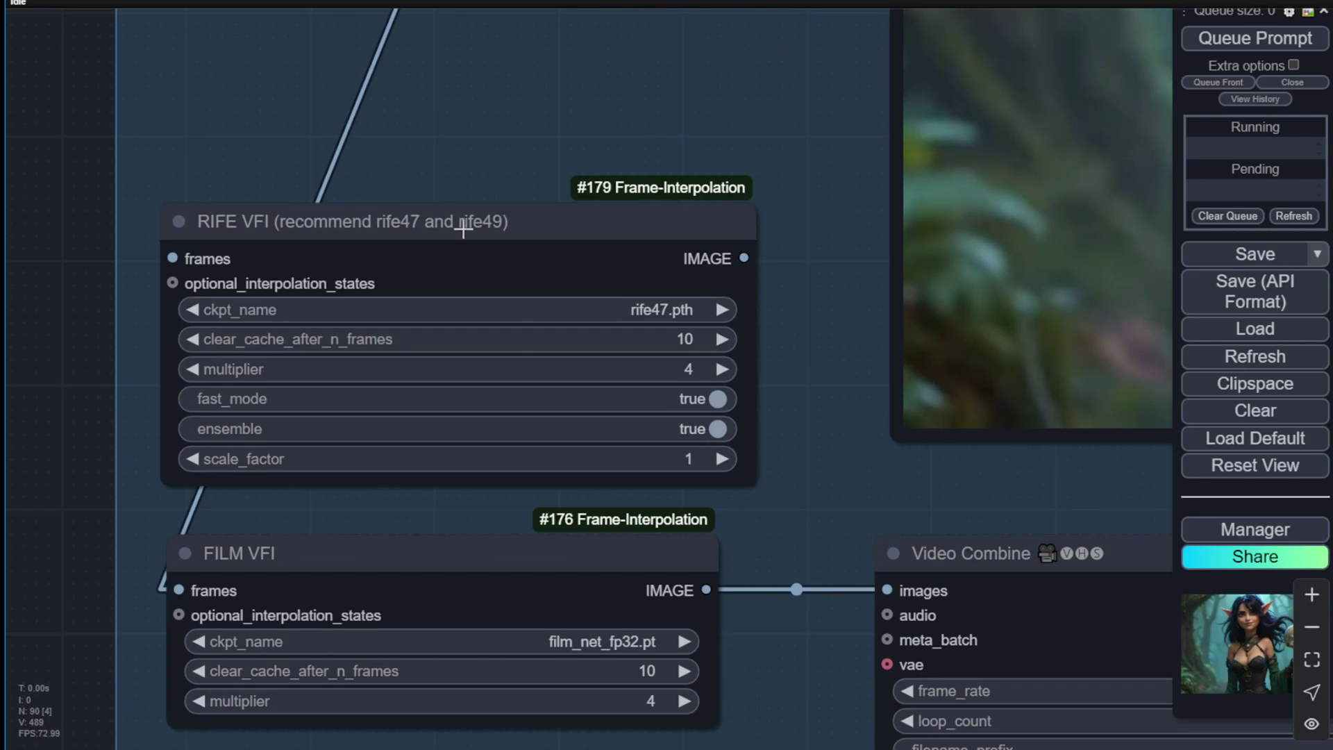
{"action": "left_click_drag", "start_coordinate": [464, 229], "coordinate": [471, 184]}
{"action": "left_click_drag", "start_coordinate": [386, 490], "coordinate": [408, 203]}
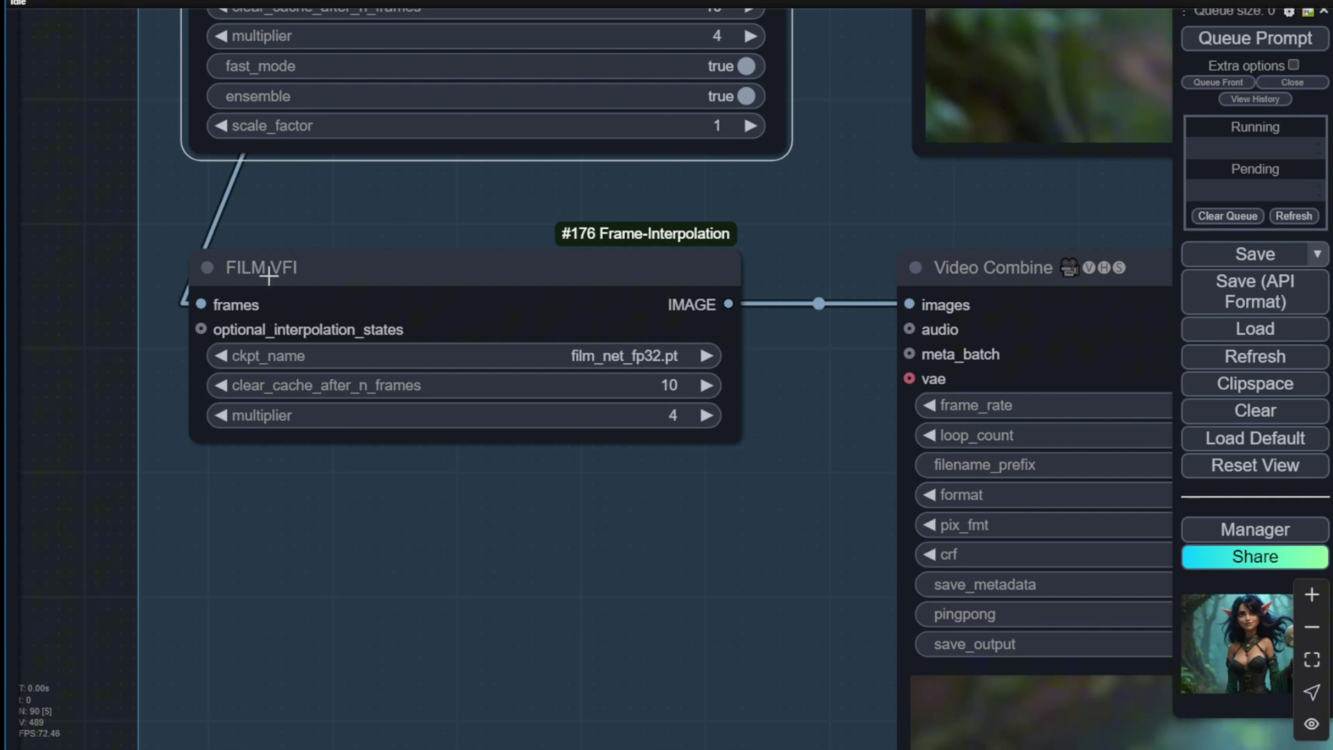
{"action": "mouse_move", "coordinate": [333, 269]}
{"action": "left_mouse_down"}
{"action": "mouse_move", "coordinate": [338, 287]}
{"action": "mouse_move", "coordinate": [339, 272]}
{"action": "left_mouse_up"}
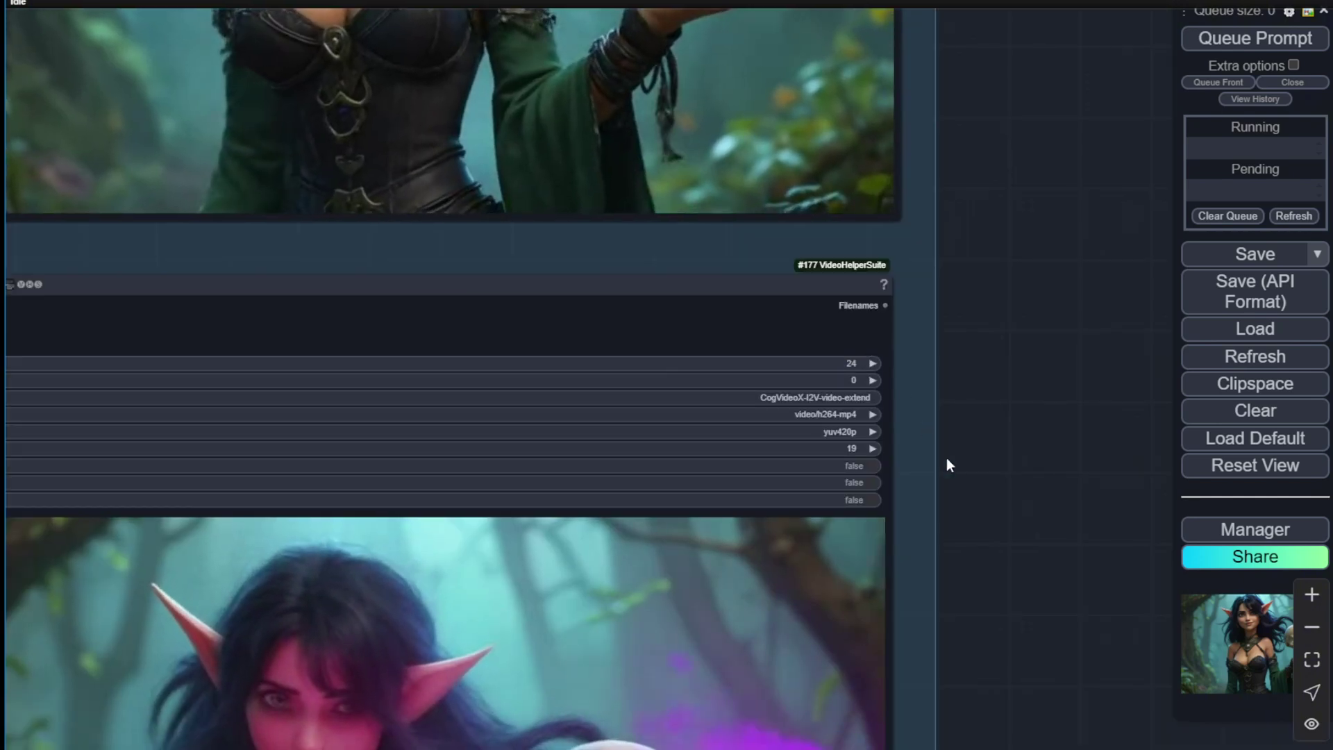
Check the frame rate and preview of the Video Combine node fed by FILM VFI
{"action": "scroll", "coordinate": [965, 500], "scroll_direction": "down", "scroll_amount": 5}
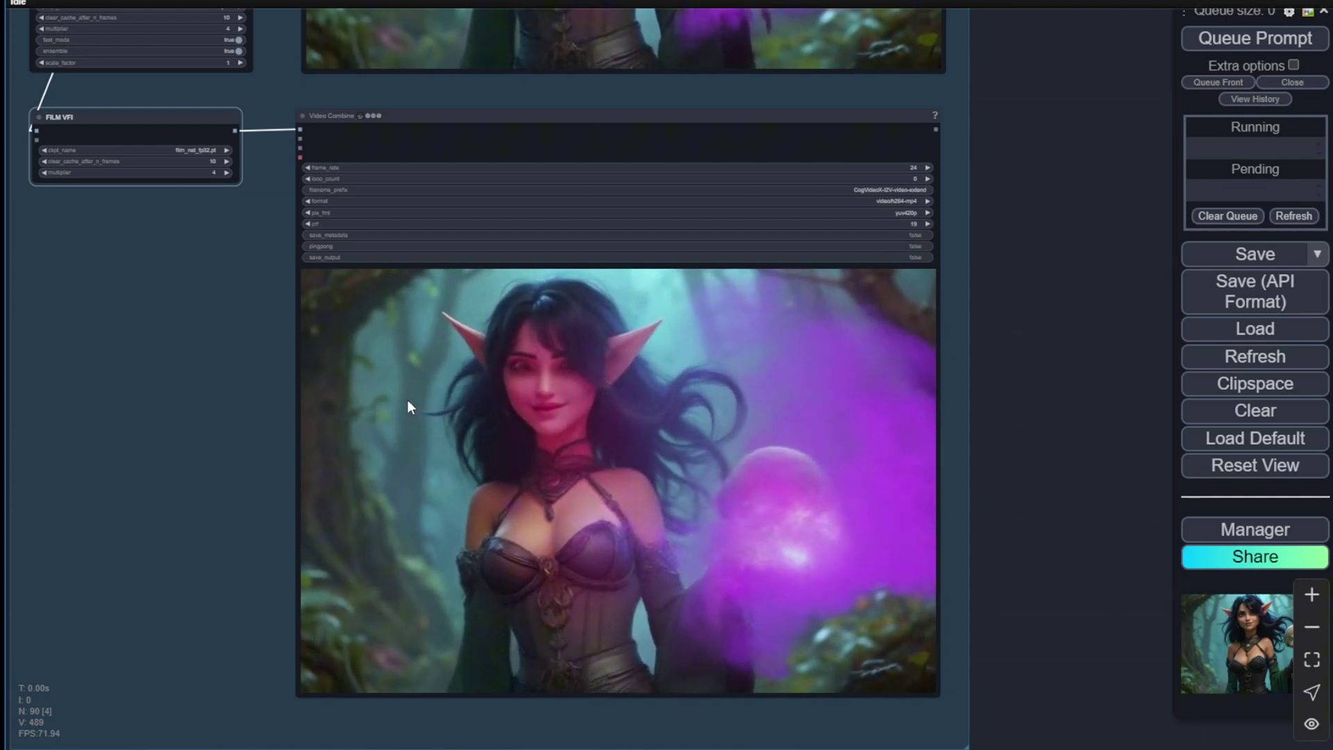
{"action": "scroll", "coordinate": [483, 334], "scroll_direction": "down", "scroll_amount": 3}
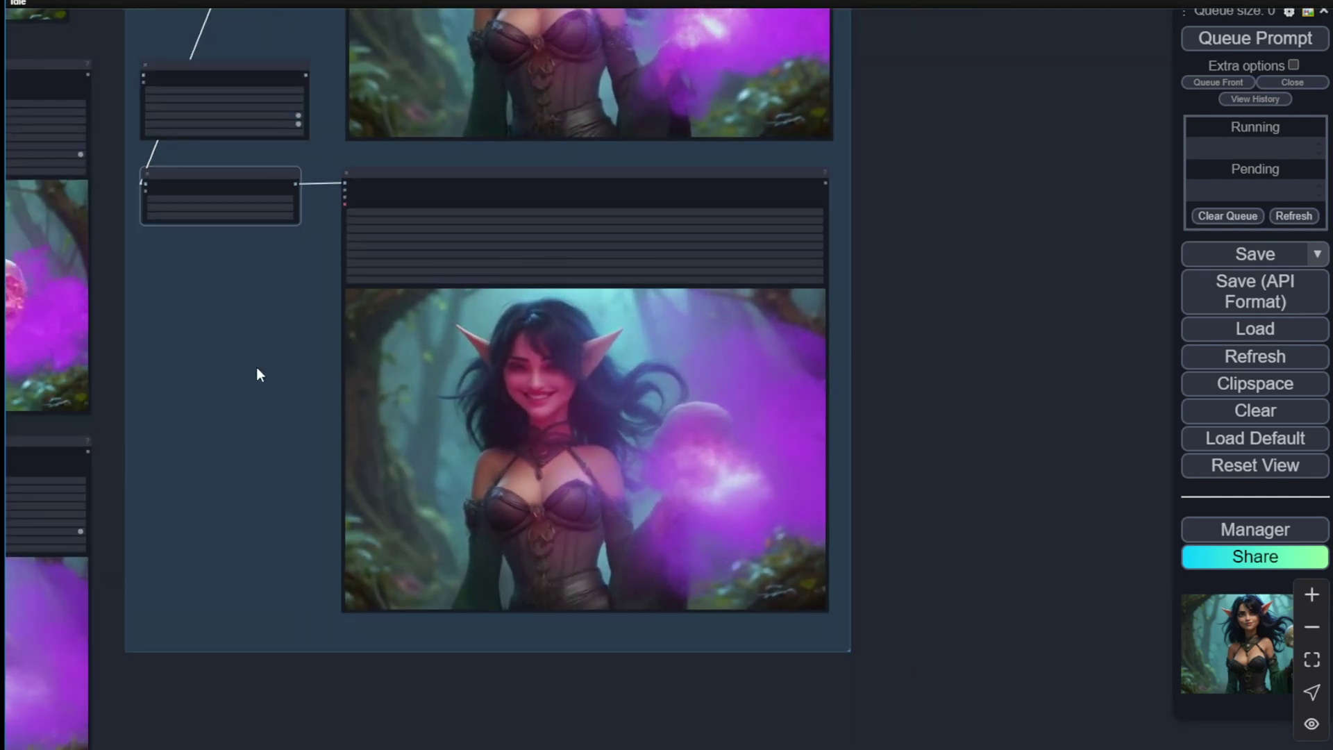
{"action": "left_click_drag", "start_coordinate": [731, 416], "coordinate": [1037, 302]}
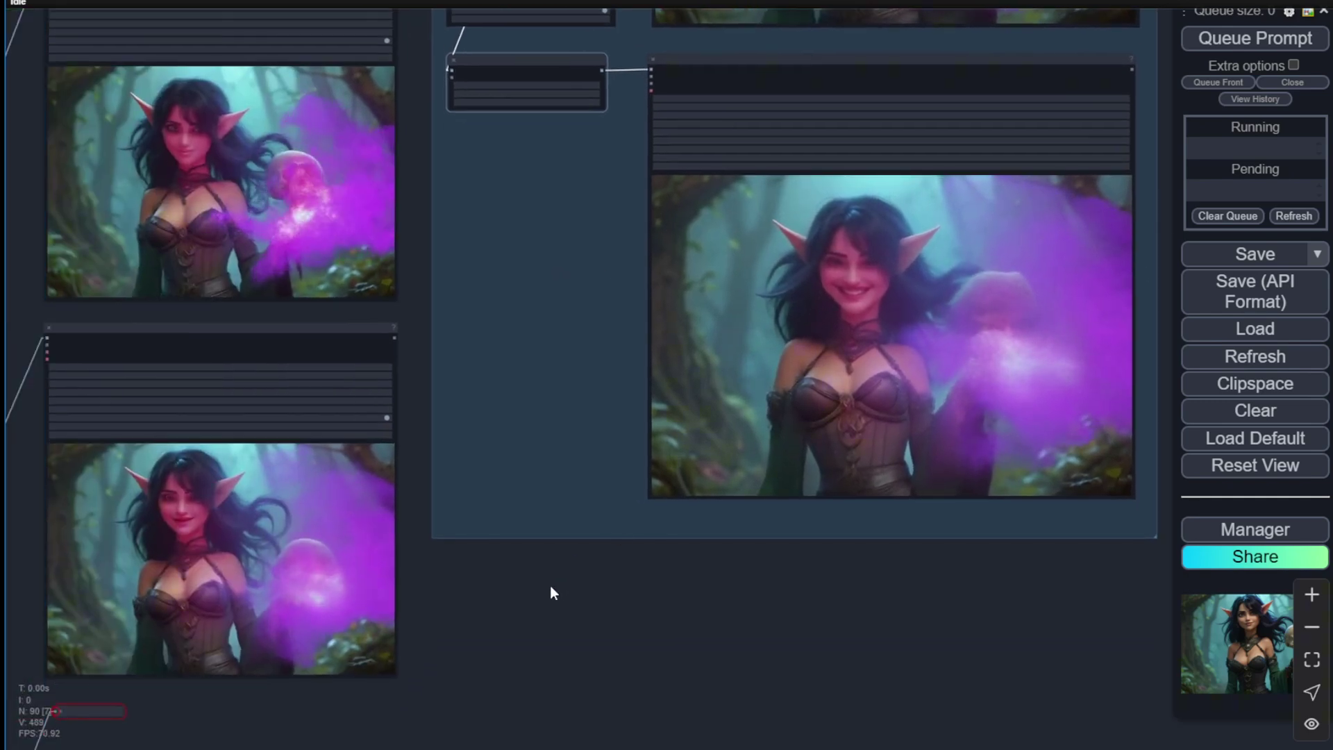
Review the prompts, samplers and image inputs of the Cog - 3rd Extend and Cog - 2nd Extend groups
{"action": "left_click_drag", "start_coordinate": [547, 591], "coordinate": [1175, 546]}
{"action": "left_click_drag", "start_coordinate": [441, 631], "coordinate": [708, 667]}
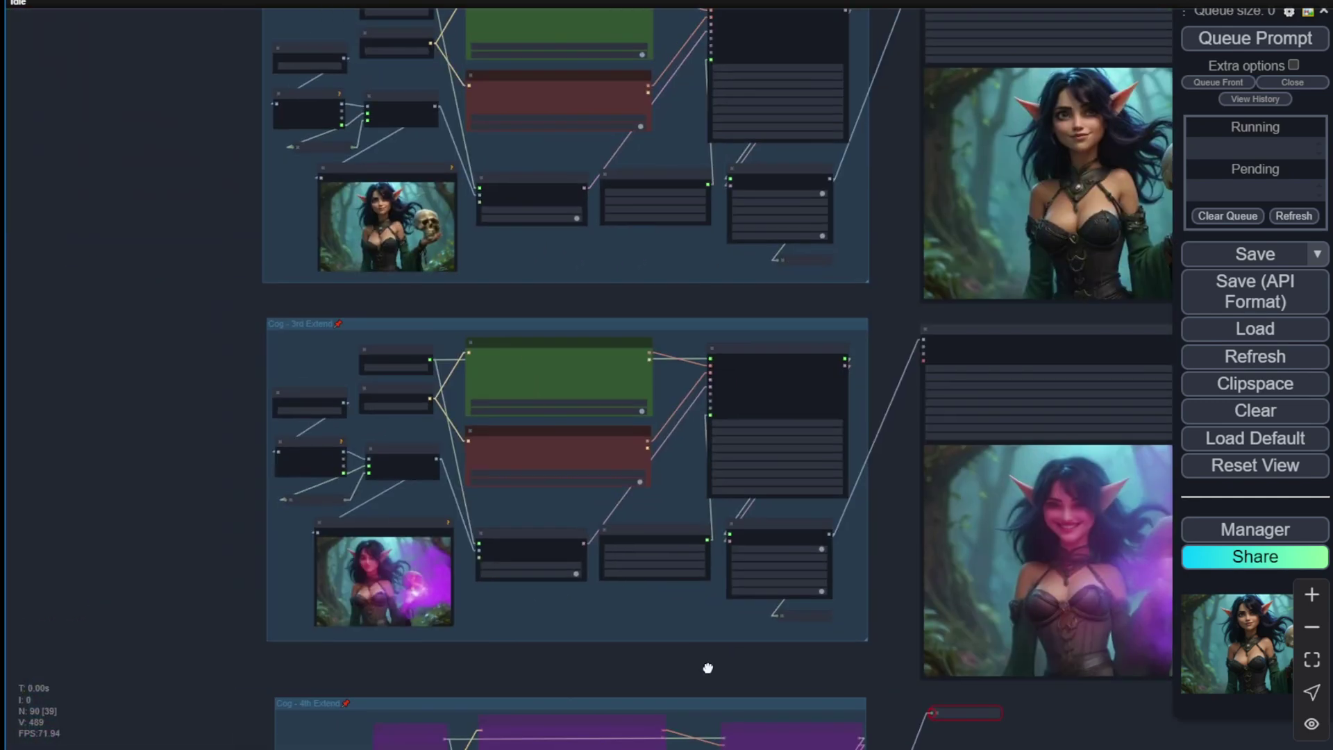
{"action": "scroll", "coordinate": [656, 482], "scroll_direction": "up", "scroll_amount": 4}
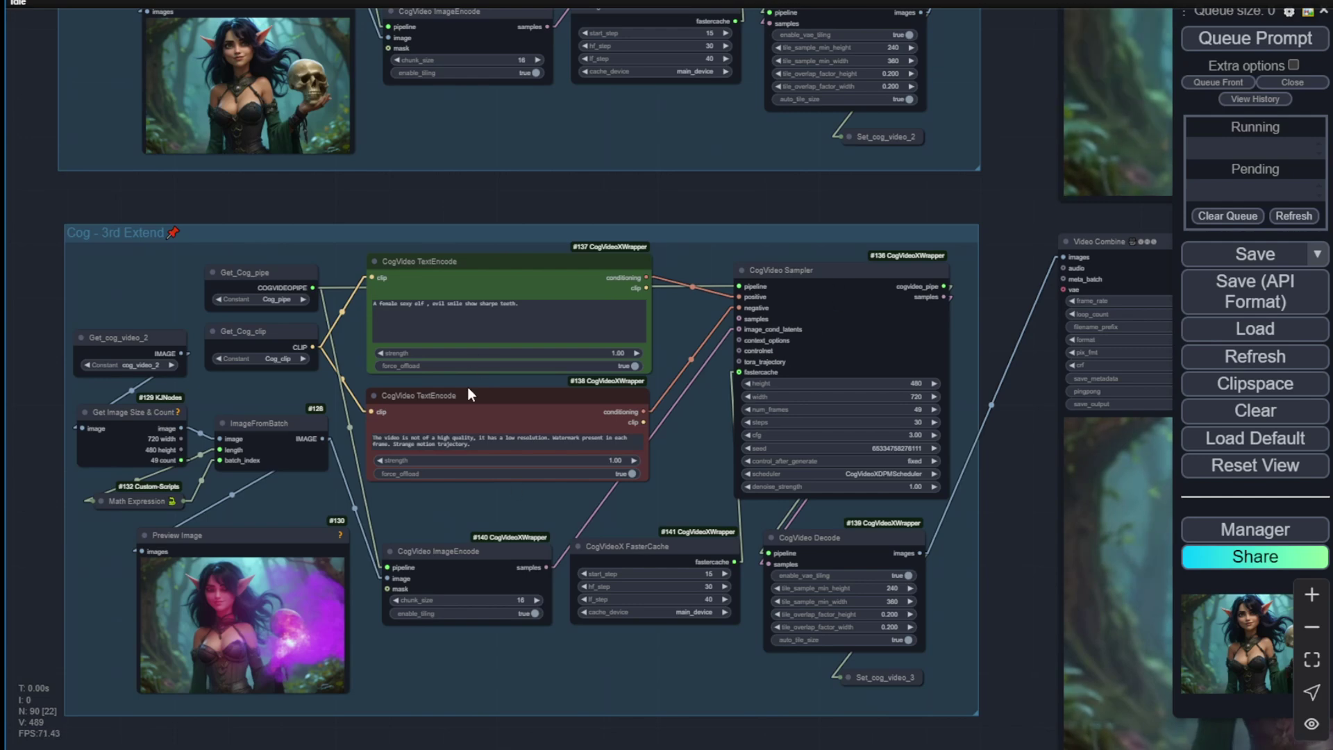
{"action": "left_click_drag", "start_coordinate": [578, 203], "coordinate": [693, 660]}
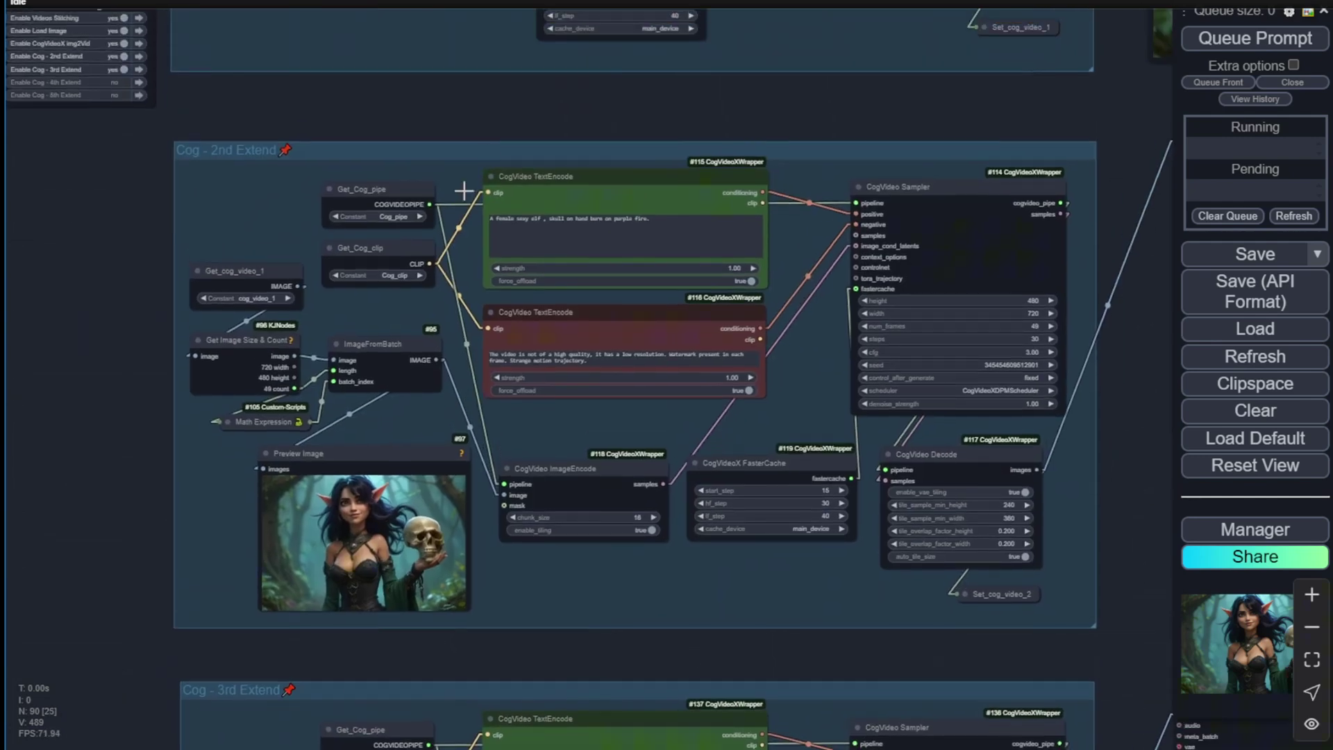
{"action": "left_click_drag", "start_coordinate": [650, 113], "coordinate": [741, 170]}
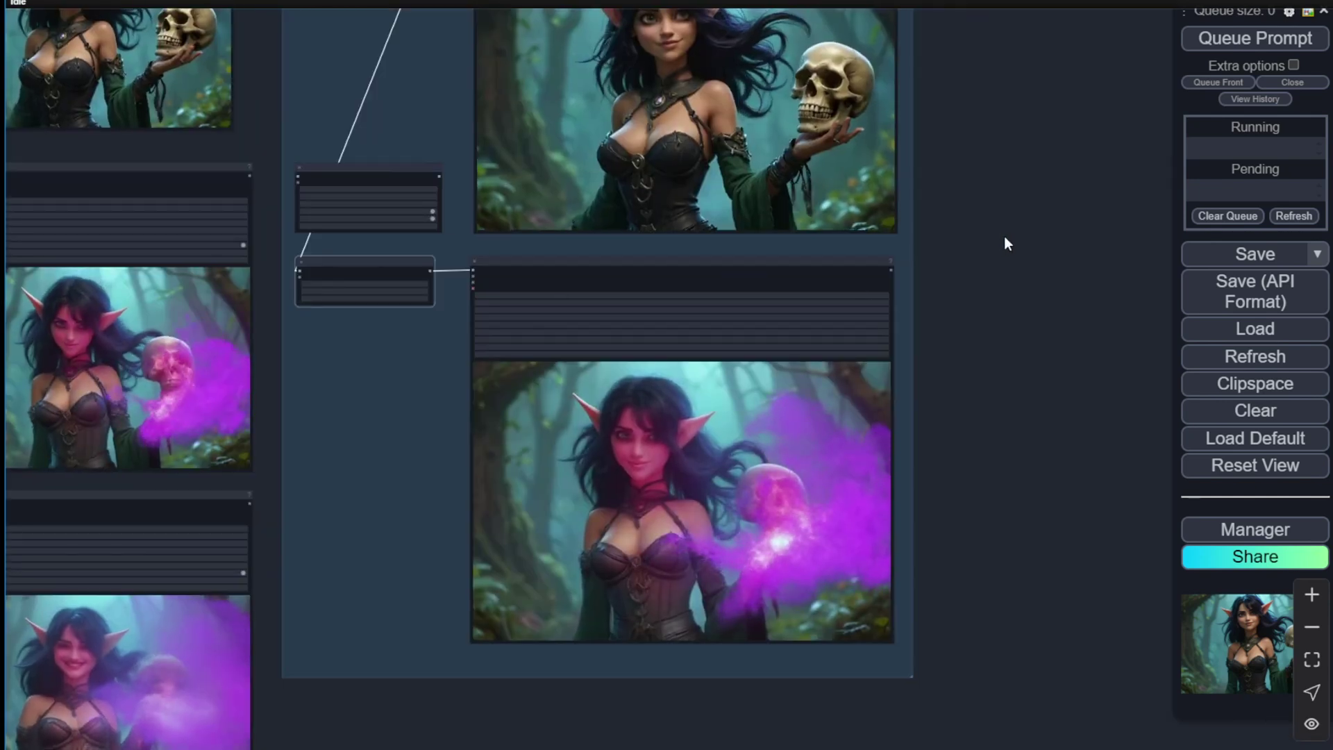
{"action": "mouse_move", "coordinate": [1004, 236]}
{"action": "left_mouse_down"}
{"action": "mouse_move", "coordinate": [1061, 456]}
{"action": "mouse_move", "coordinate": [1007, 244]}
{"action": "left_mouse_up"}
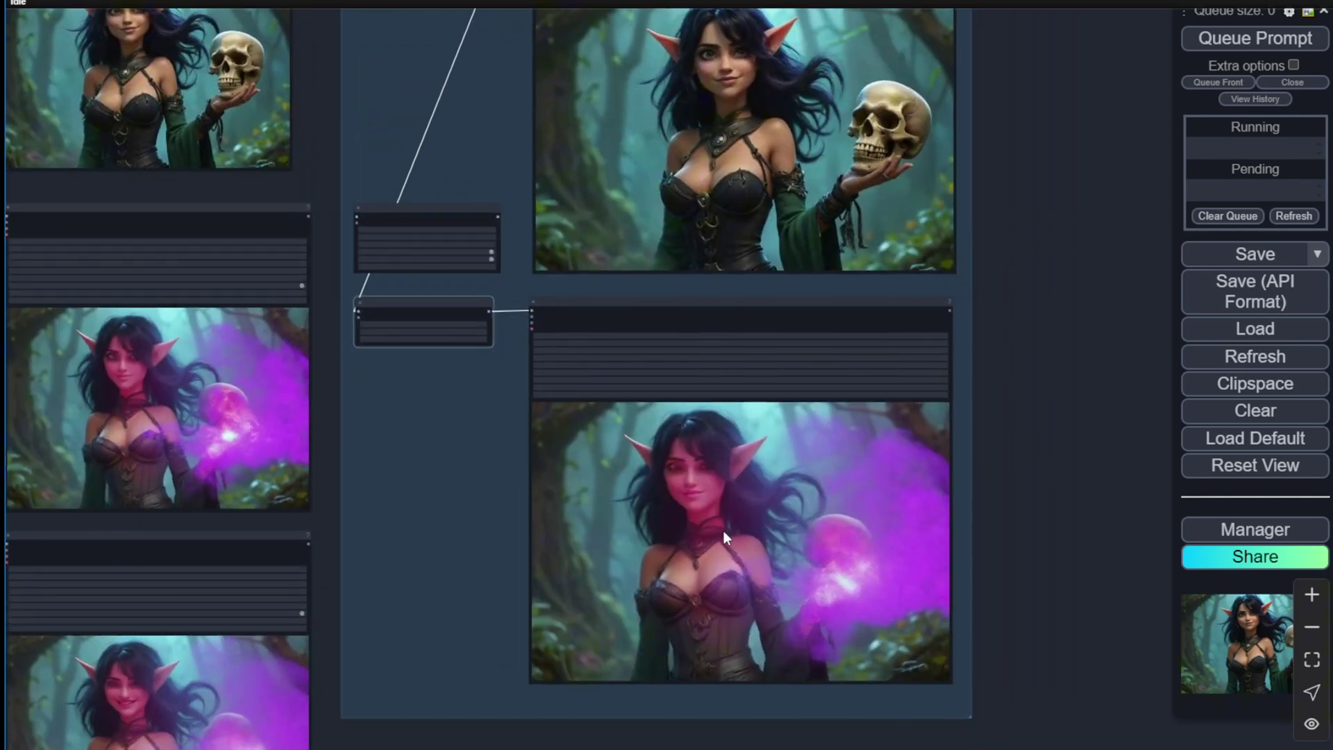
Examine the interpolated final video again in the lower part of the Videos Stitching group
{"action": "scroll", "coordinate": [736, 531], "scroll_direction": "up", "scroll_amount": 5}
{"action": "scroll", "coordinate": [1101, 400], "scroll_direction": "down", "scroll_amount": 1}
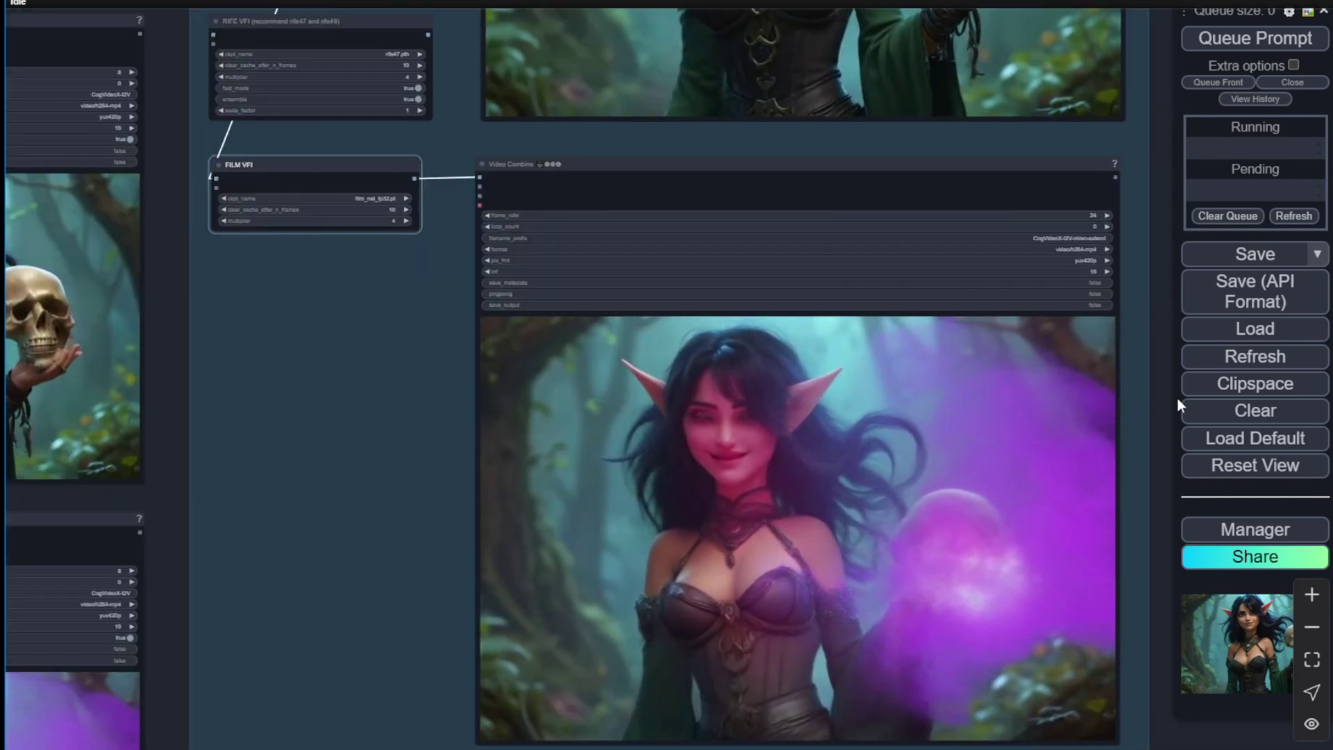
{"action": "left_click_drag", "start_coordinate": [1161, 403], "coordinate": [1044, 319]}
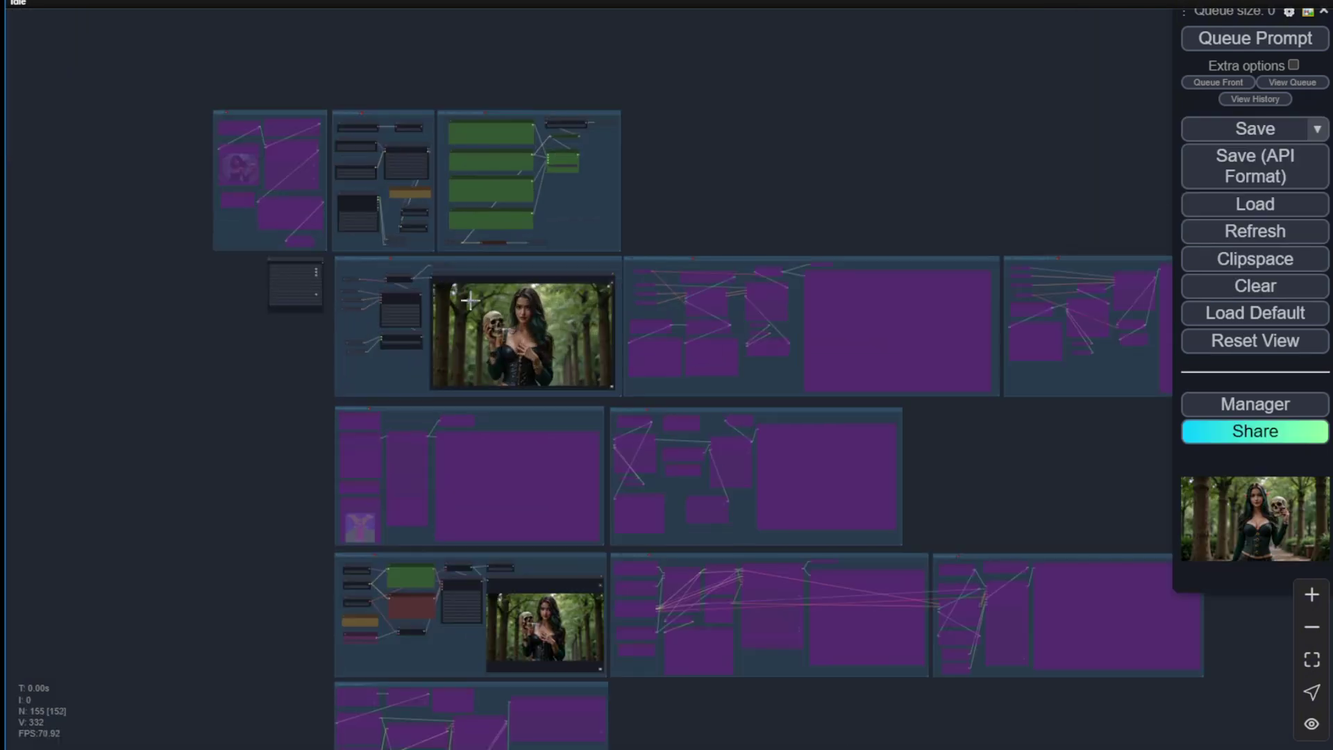
{"action": "scroll", "coordinate": [590, 339], "scroll_direction": "up", "scroll_amount": 4}
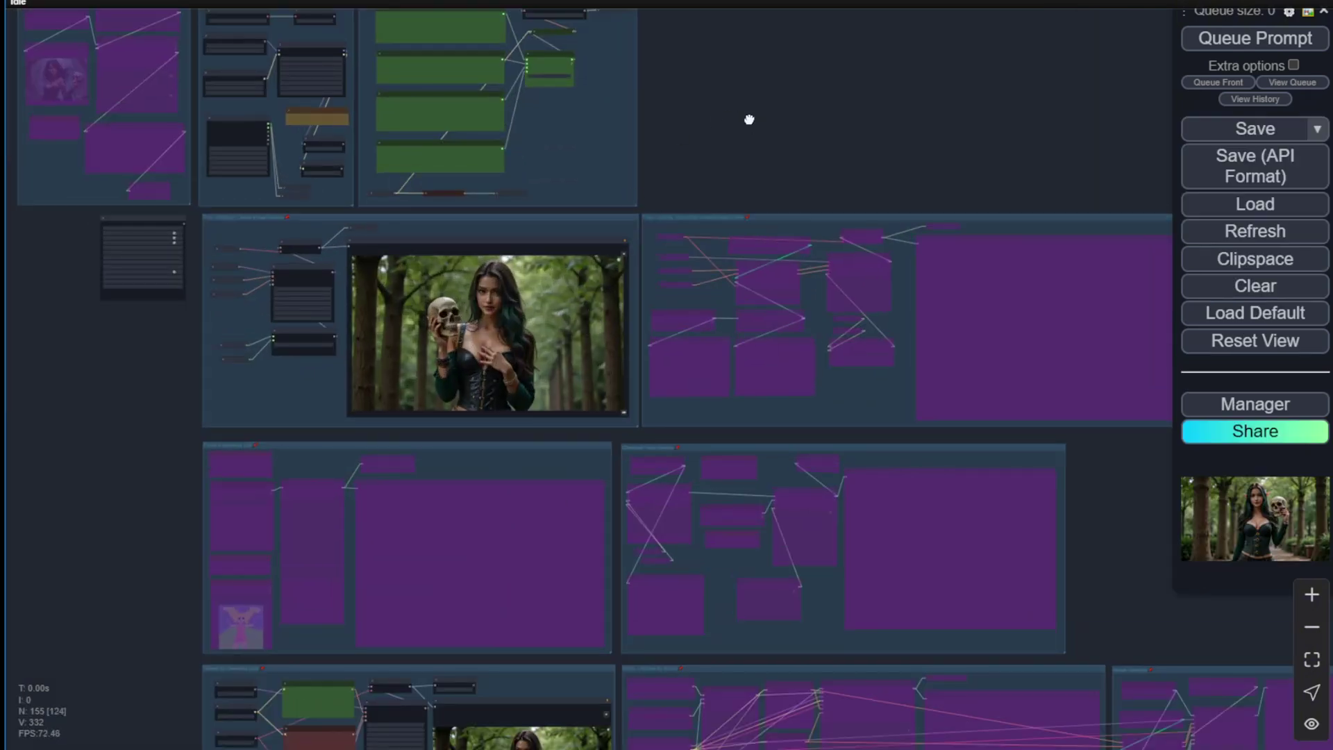
Survey the groups of the Flux image workflow and inspect the group toggles of its Fast Groups Bypasser node
{"action": "left_click_drag", "start_coordinate": [749, 120], "coordinate": [857, 214]}
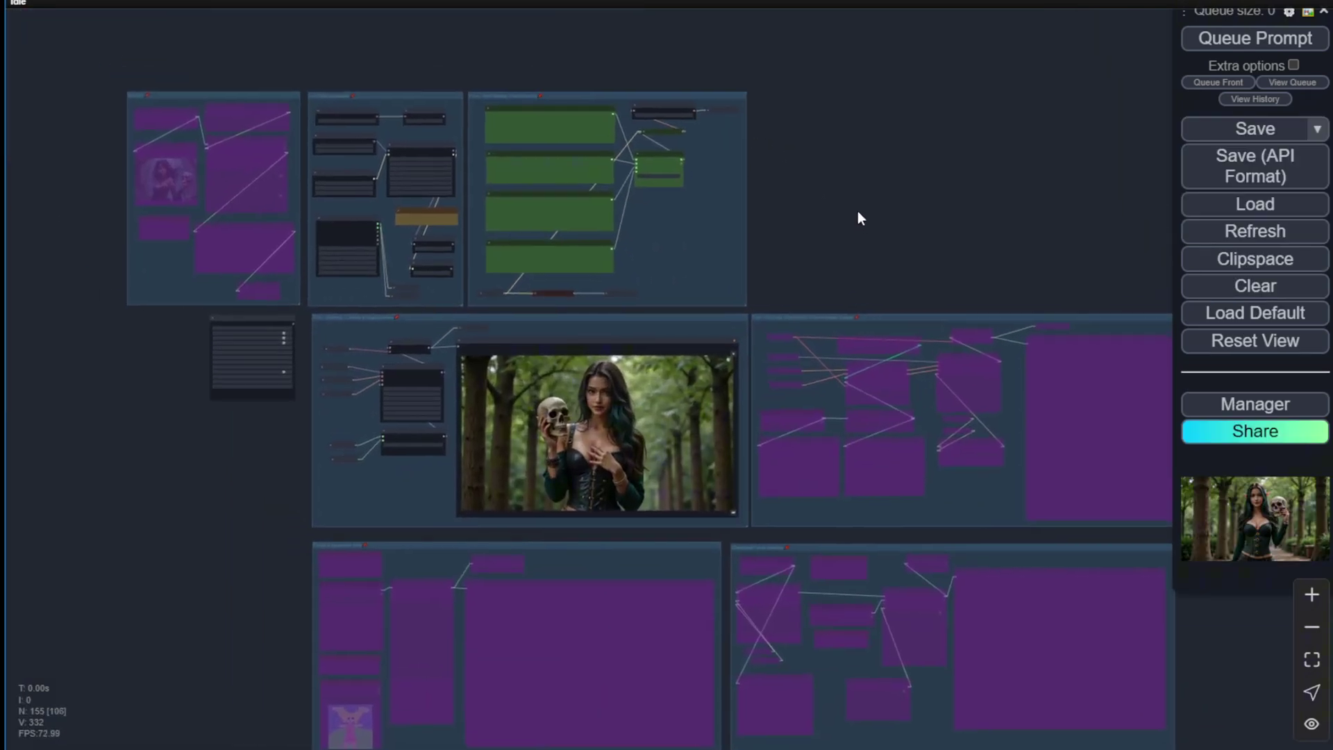
{"action": "left_click_drag", "start_coordinate": [818, 247], "coordinate": [943, 275]}
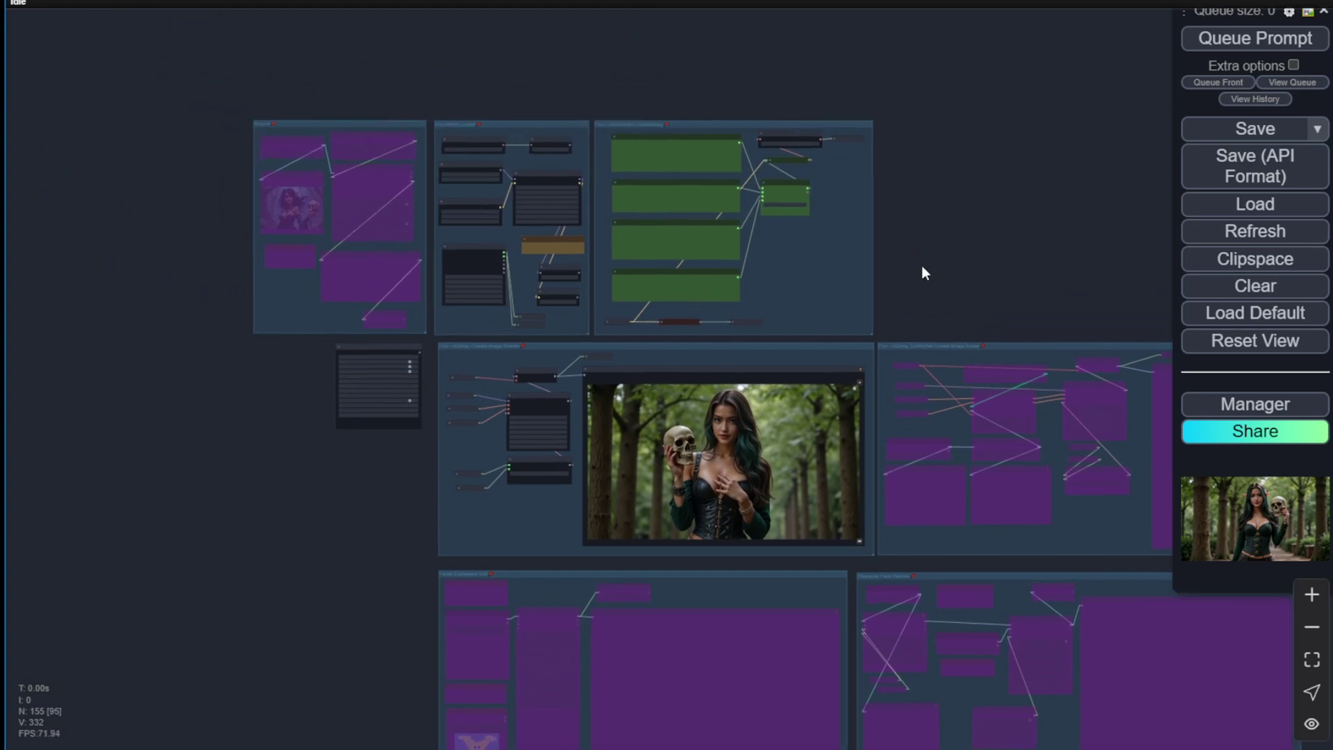
{"action": "scroll", "coordinate": [917, 251], "scroll_direction": "down", "scroll_amount": 1}
{"action": "left_click_drag", "start_coordinate": [930, 251], "coordinate": [638, 0]}
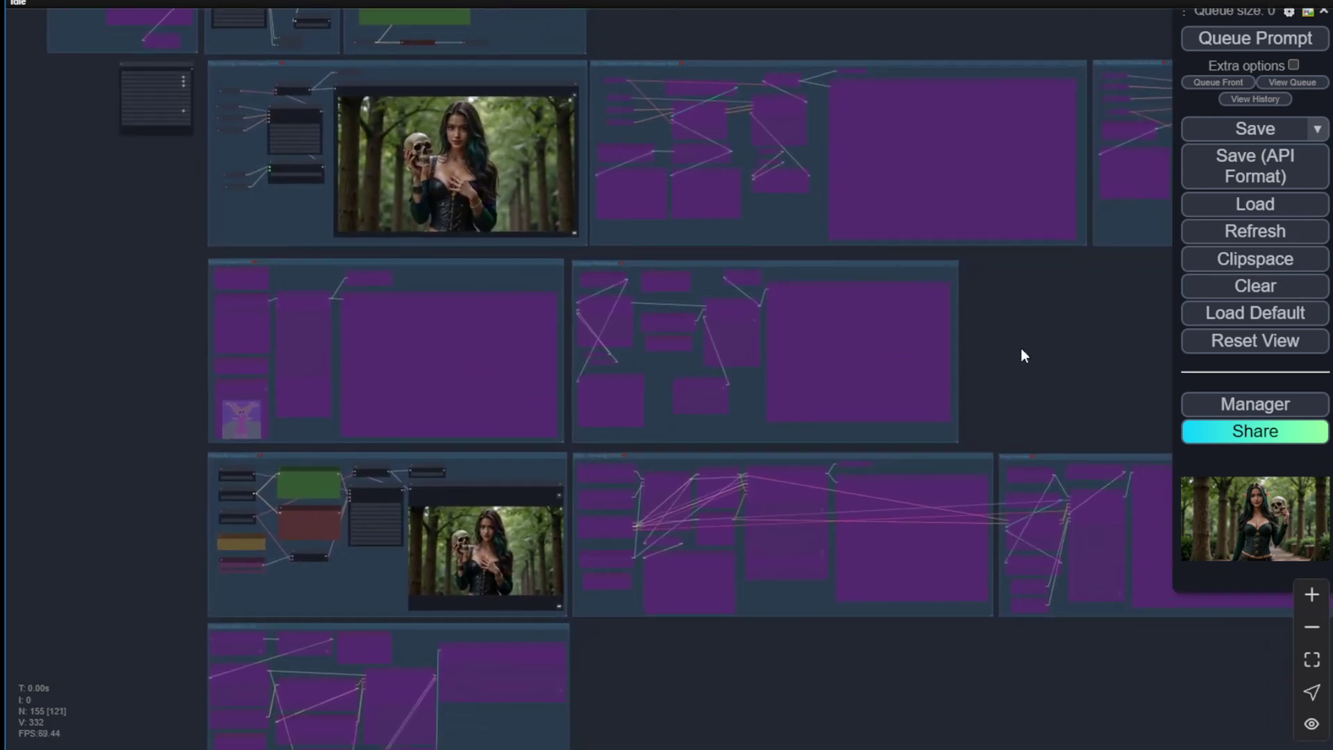
{"action": "left_click_drag", "start_coordinate": [1021, 350], "coordinate": [1005, 393]}
{"action": "scroll", "coordinate": [157, 100], "scroll_direction": "up", "scroll_amount": 14}
{"action": "left_click_drag", "start_coordinate": [157, 100], "coordinate": [688, 566]}
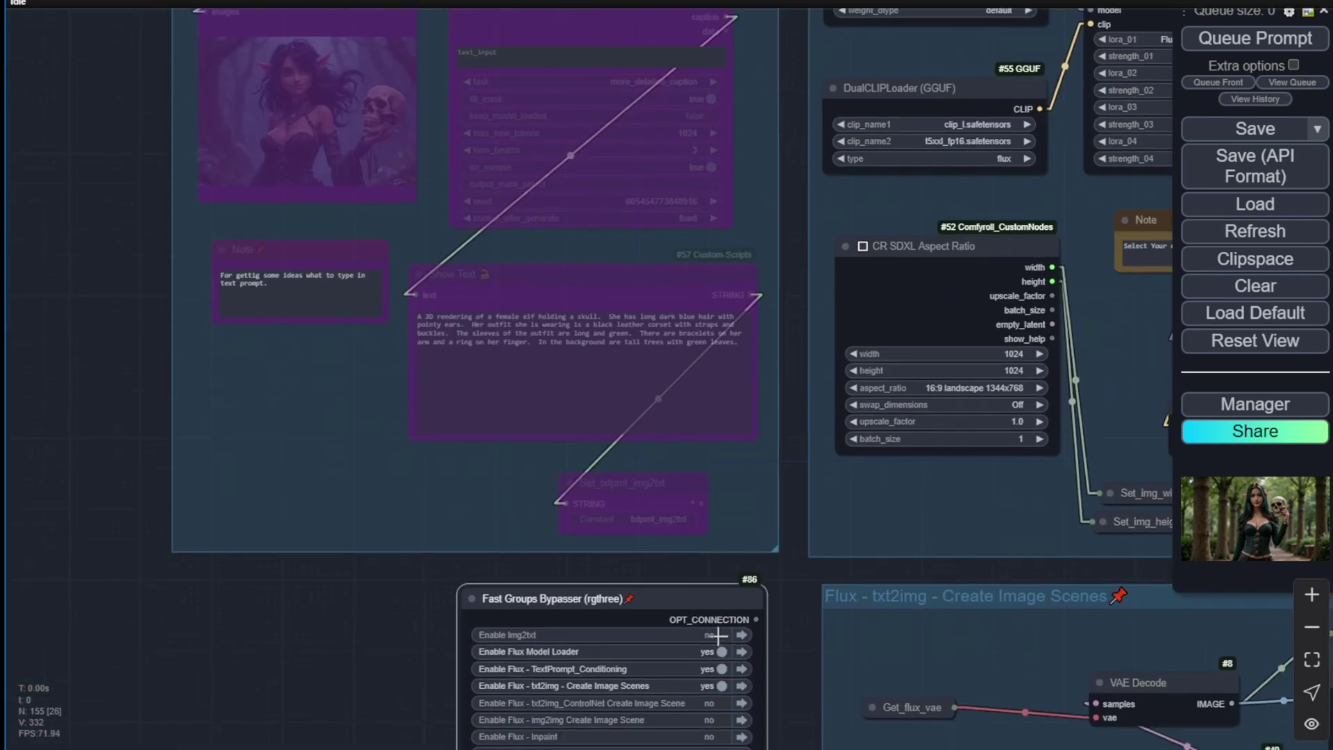
Enable the Img2txt group to read the Florence2 caption in its Show Text node, and disable the group again
{"action": "left_click", "coordinate": [719, 635]}
{"action": "left_click_drag", "start_coordinate": [448, 588], "coordinate": [559, 699]}
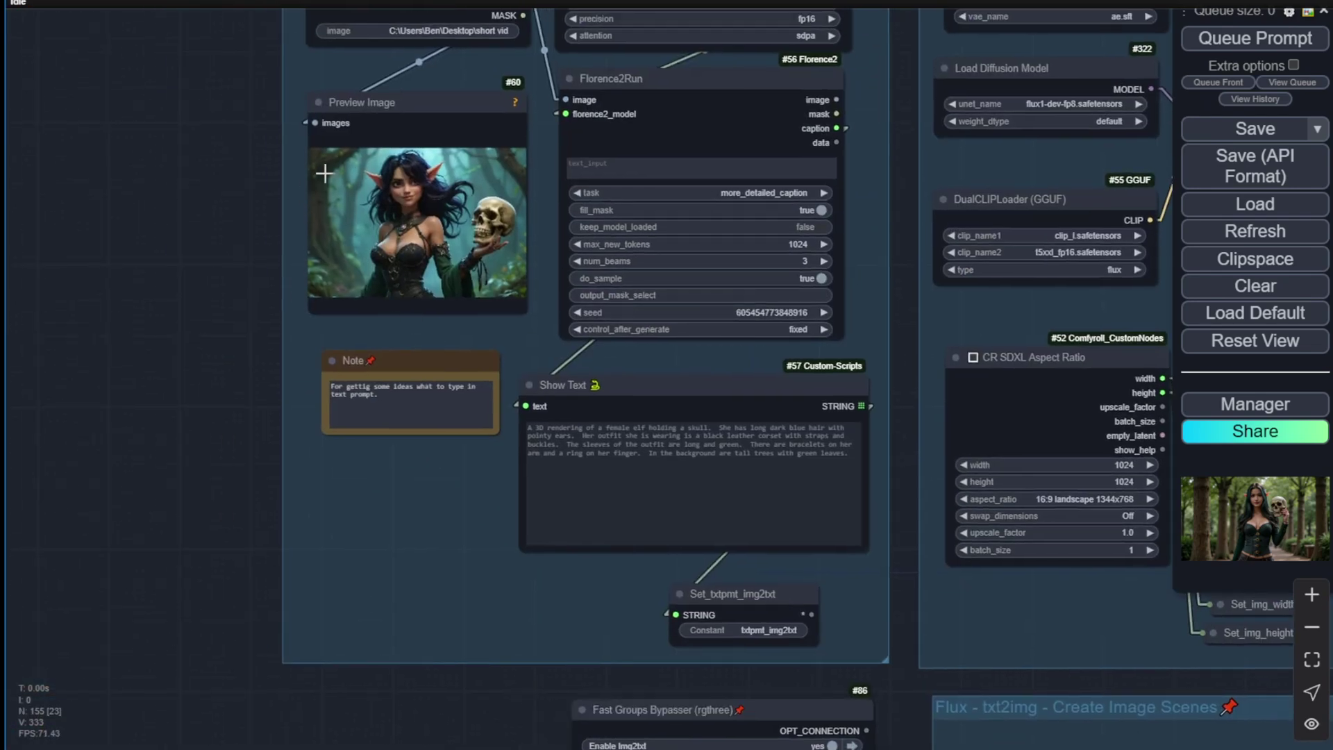
{"action": "left_click_drag", "start_coordinate": [272, 157], "coordinate": [244, 257]}
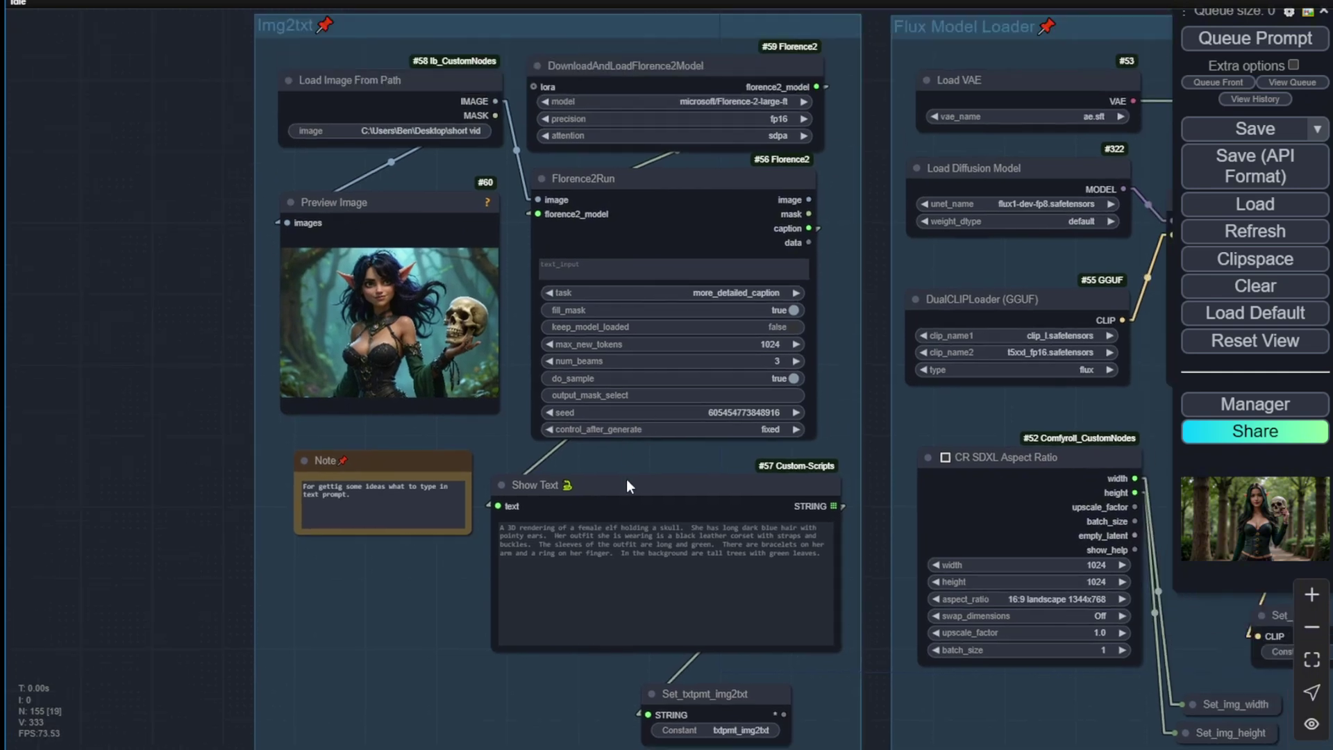
{"action": "left_click_drag", "start_coordinate": [877, 559], "coordinate": [899, 499]}
{"action": "scroll", "coordinate": [652, 460], "scroll_direction": "up", "scroll_amount": 3}
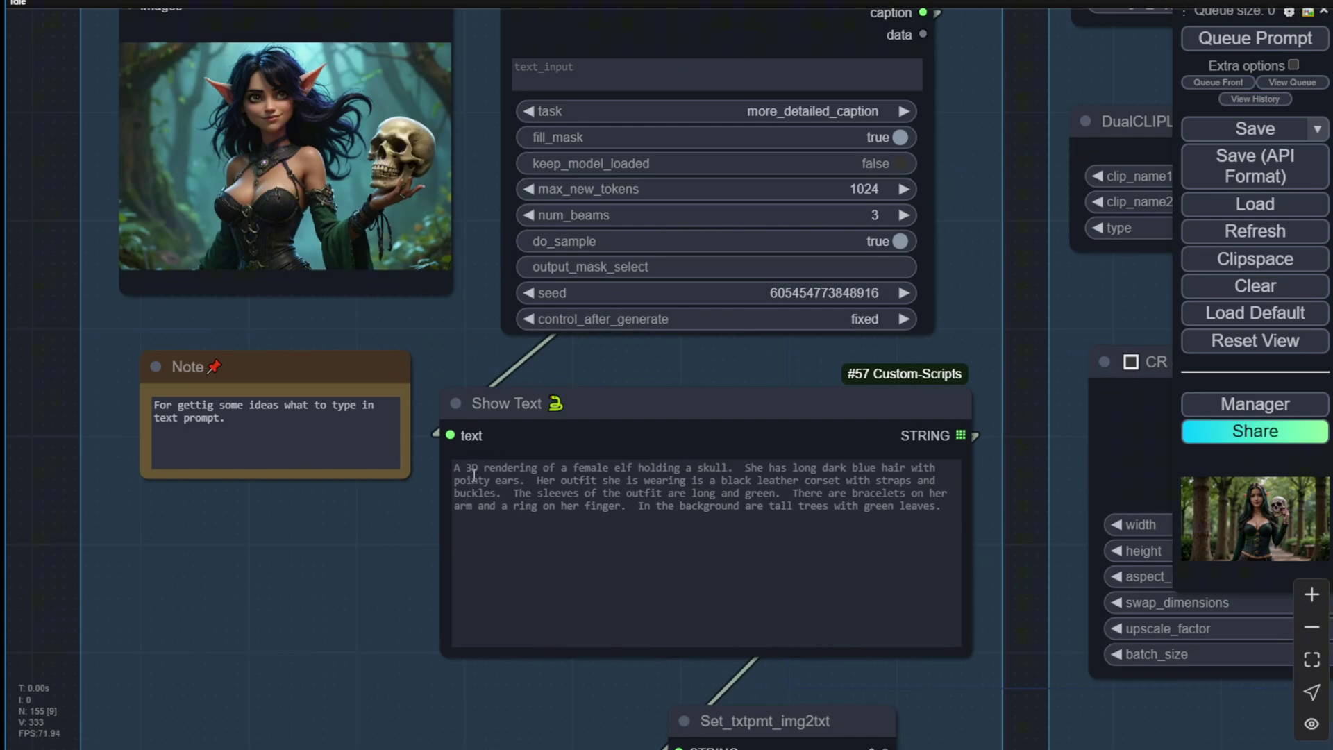
{"action": "left_click", "coordinate": [903, 552]}
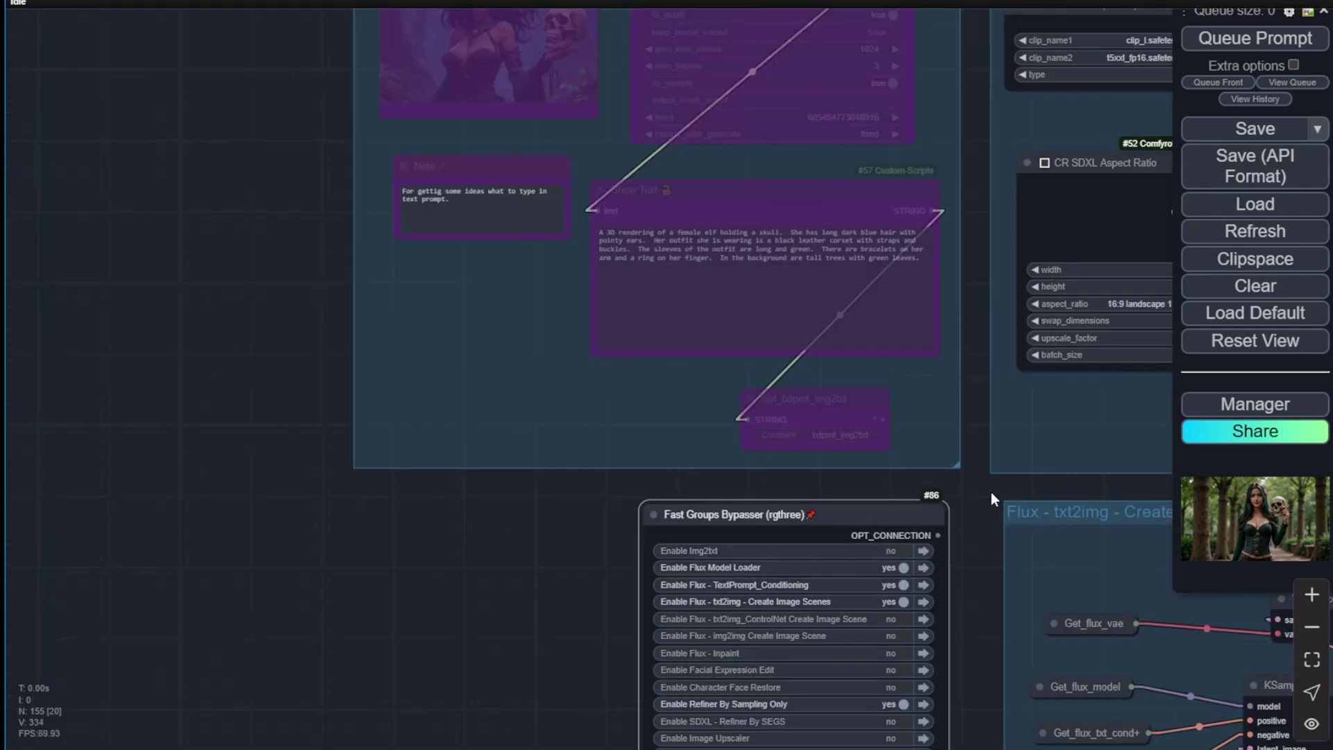
Review the Flux text prompt nodes and show both generated images in the Flux - txt2img - Create Image Scenes preview
{"action": "left_click_drag", "start_coordinate": [1095, 484], "coordinate": [125, 682]}
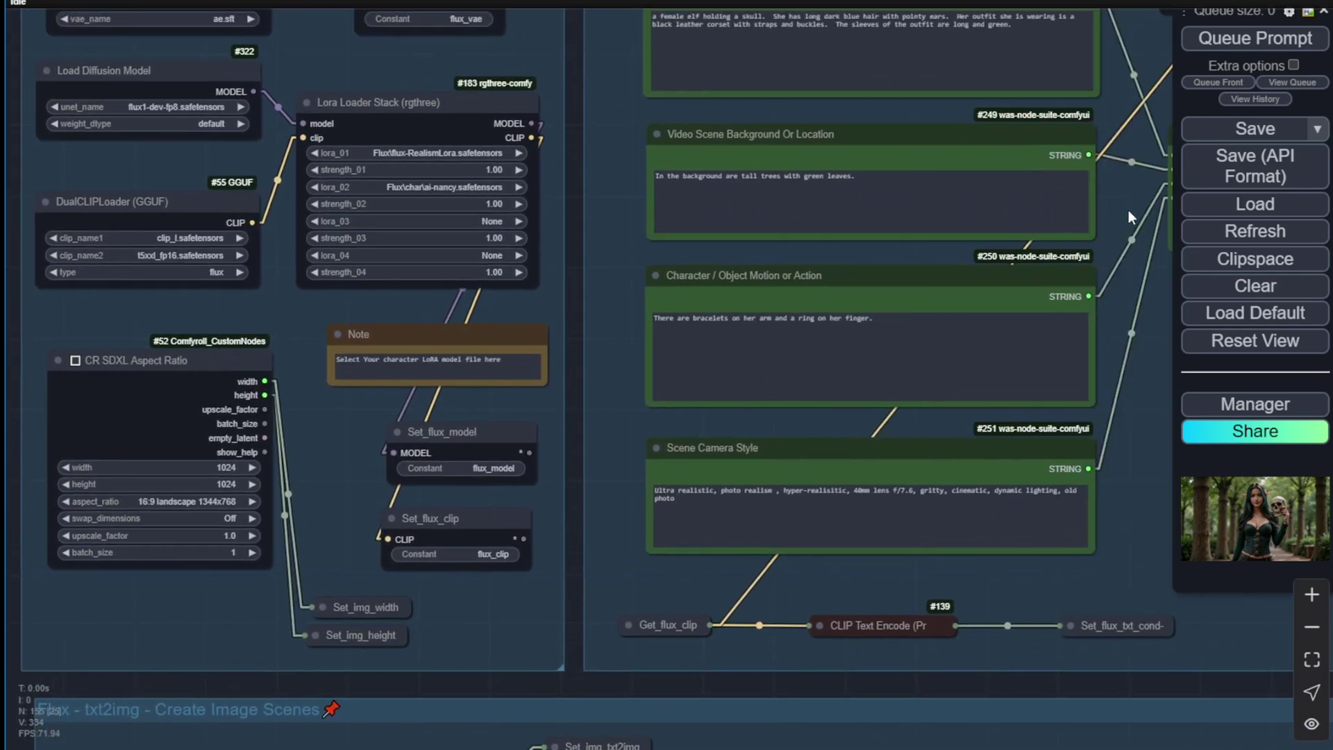
{"action": "left_click_drag", "start_coordinate": [1128, 210], "coordinate": [802, 318]}
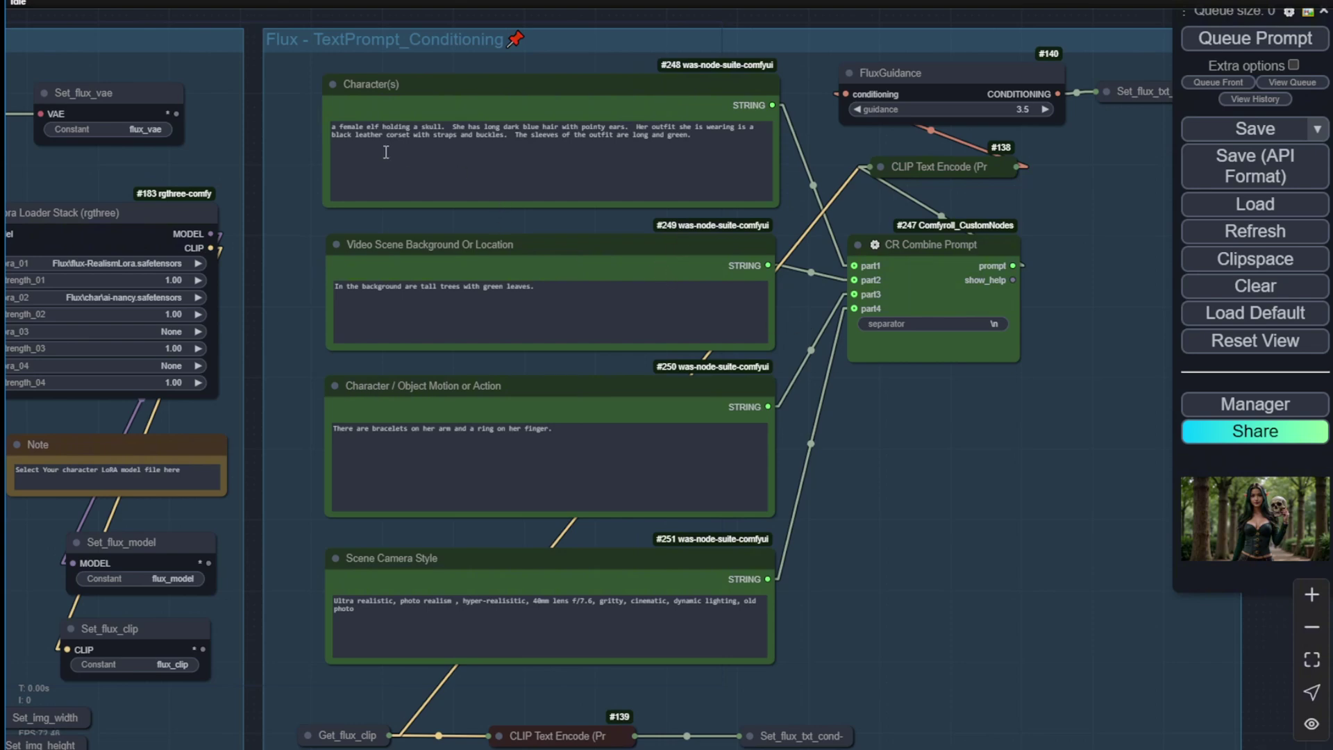
{"action": "scroll", "coordinate": [322, 143], "scroll_direction": "up", "scroll_amount": 4}
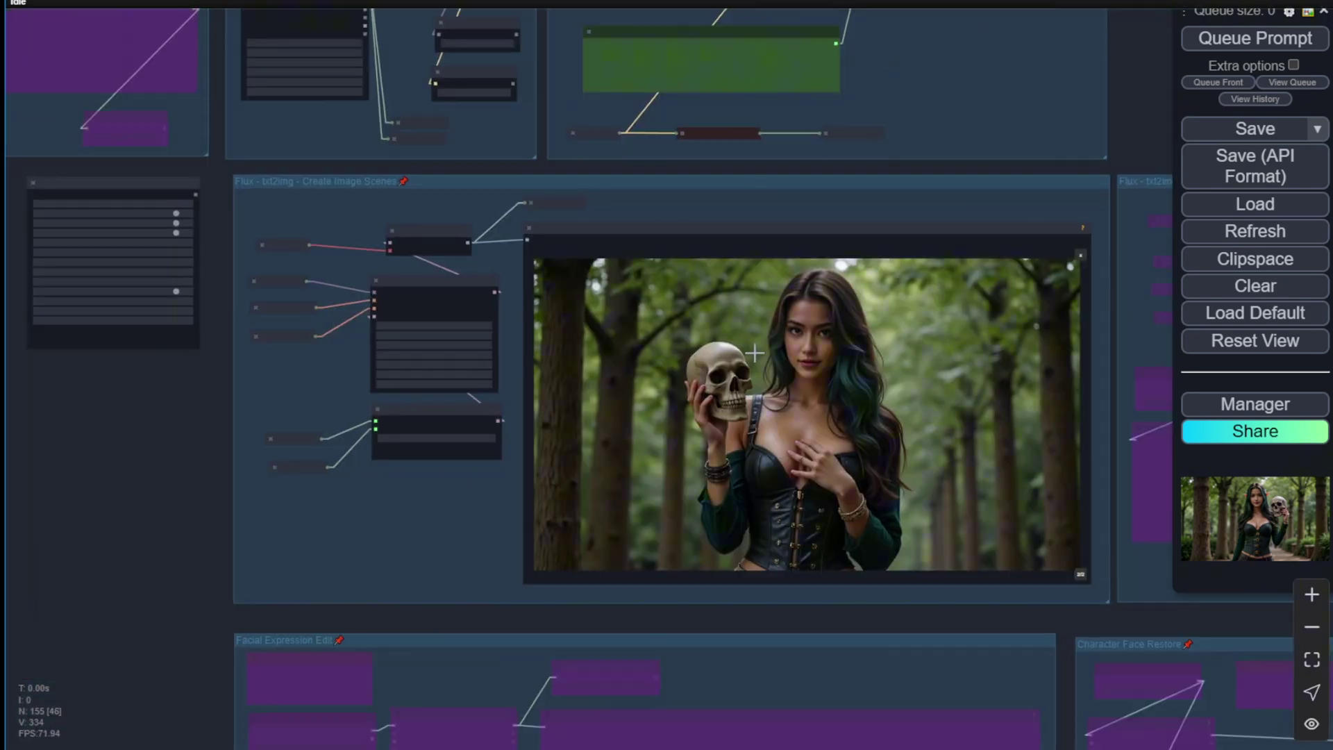
{"action": "scroll", "coordinate": [755, 353], "scroll_direction": "up", "scroll_amount": 4}
{"action": "scroll", "coordinate": [772, 179], "scroll_direction": "down", "scroll_amount": 1}
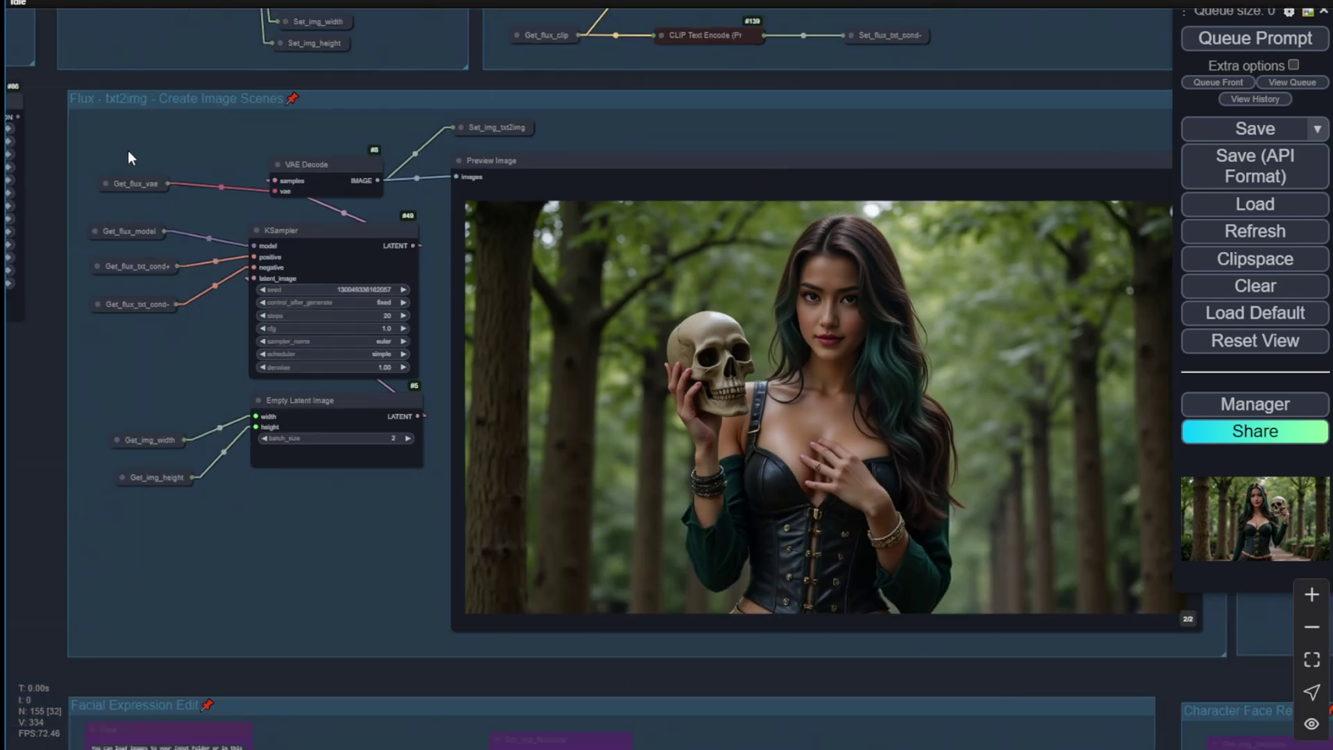
{"action": "left_click_drag", "start_coordinate": [844, 127], "coordinate": [663, 111]}
{"action": "left_click", "coordinate": [997, 182]}
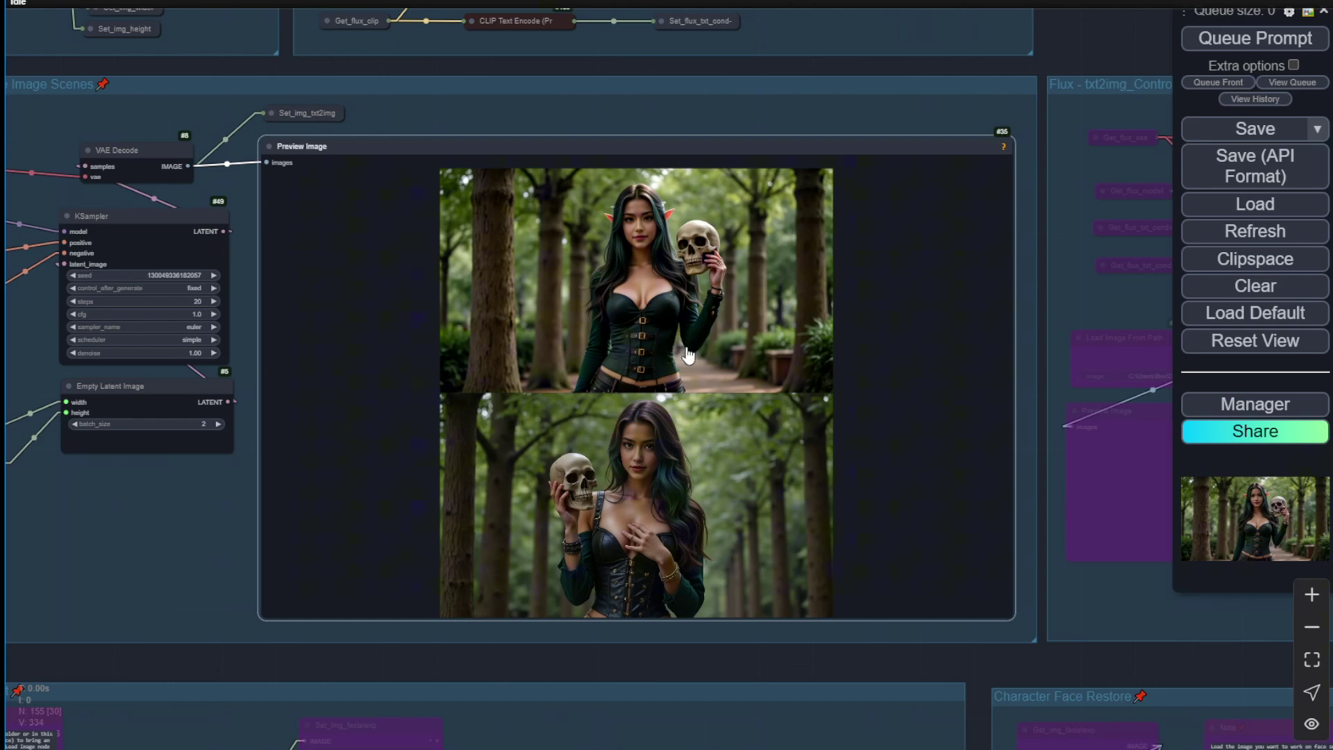
Examine the face_detailer prompts, KSampler (Advanced) settings and preview image of the Refiner By Sampling Only group
{"action": "left_click_drag", "start_coordinate": [177, 663], "coordinate": [591, 111]}
{"action": "left_click_drag", "start_coordinate": [428, 555], "coordinate": [393, 347]}
{"action": "scroll", "coordinate": [345, 410], "scroll_direction": "down", "scroll_amount": 3}
{"action": "left_click_drag", "start_coordinate": [225, 527], "coordinate": [179, 316]}
{"action": "scroll", "coordinate": [291, 375], "scroll_direction": "up", "scroll_amount": 3}
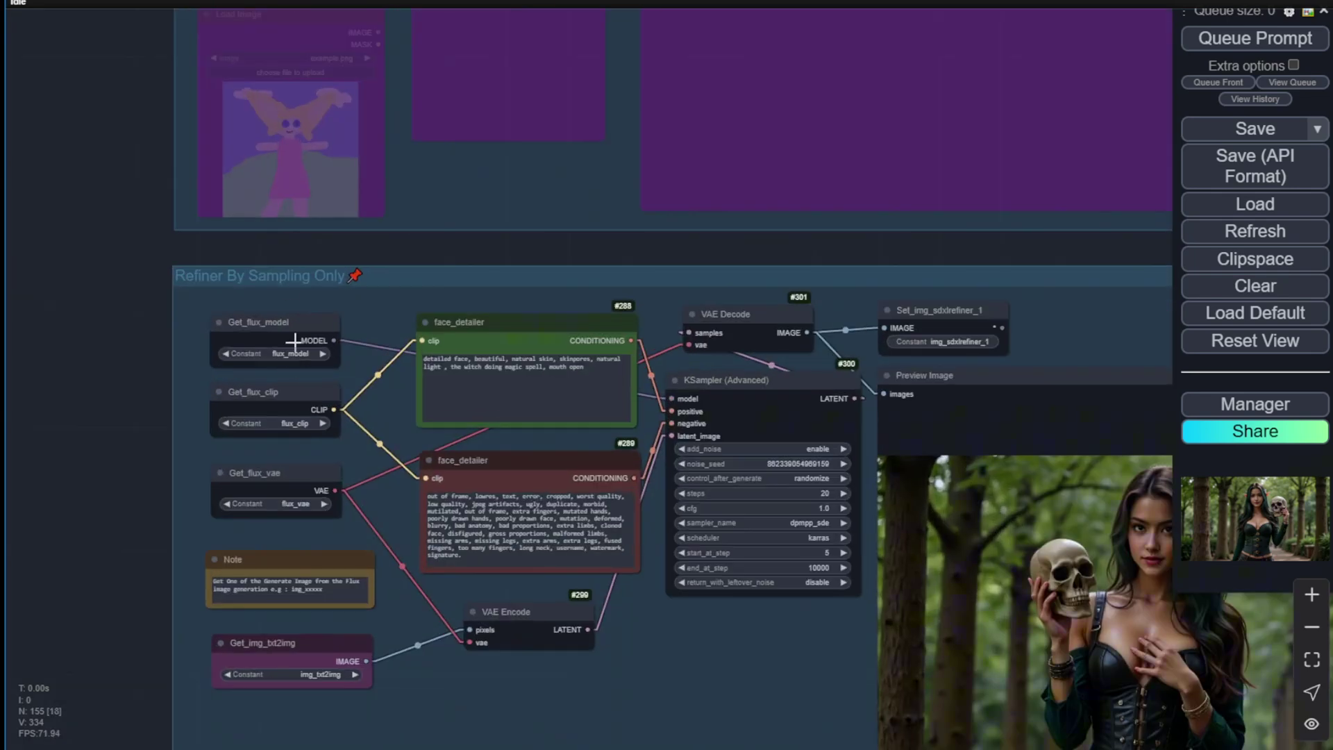
{"action": "left_click_drag", "start_coordinate": [403, 302], "coordinate": [265, 168]}
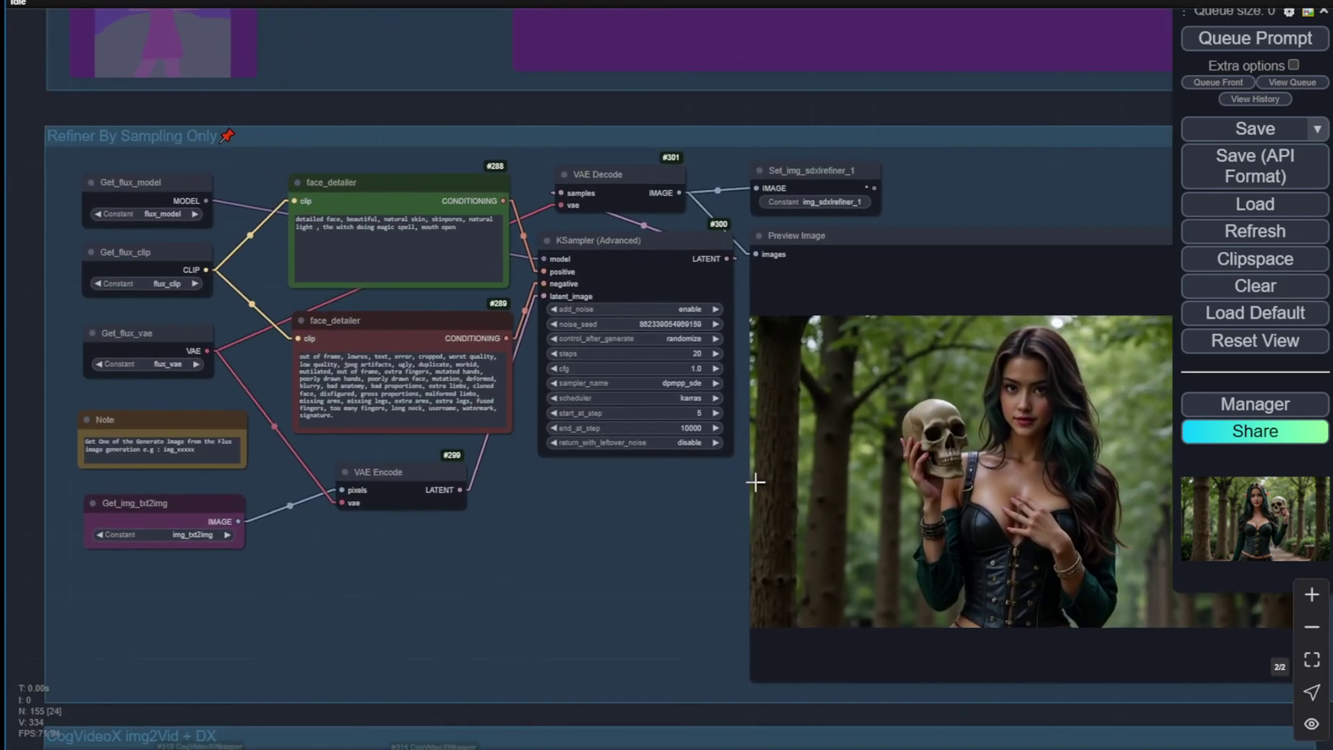
{"action": "left_click_drag", "start_coordinate": [646, 602], "coordinate": [293, 539]}
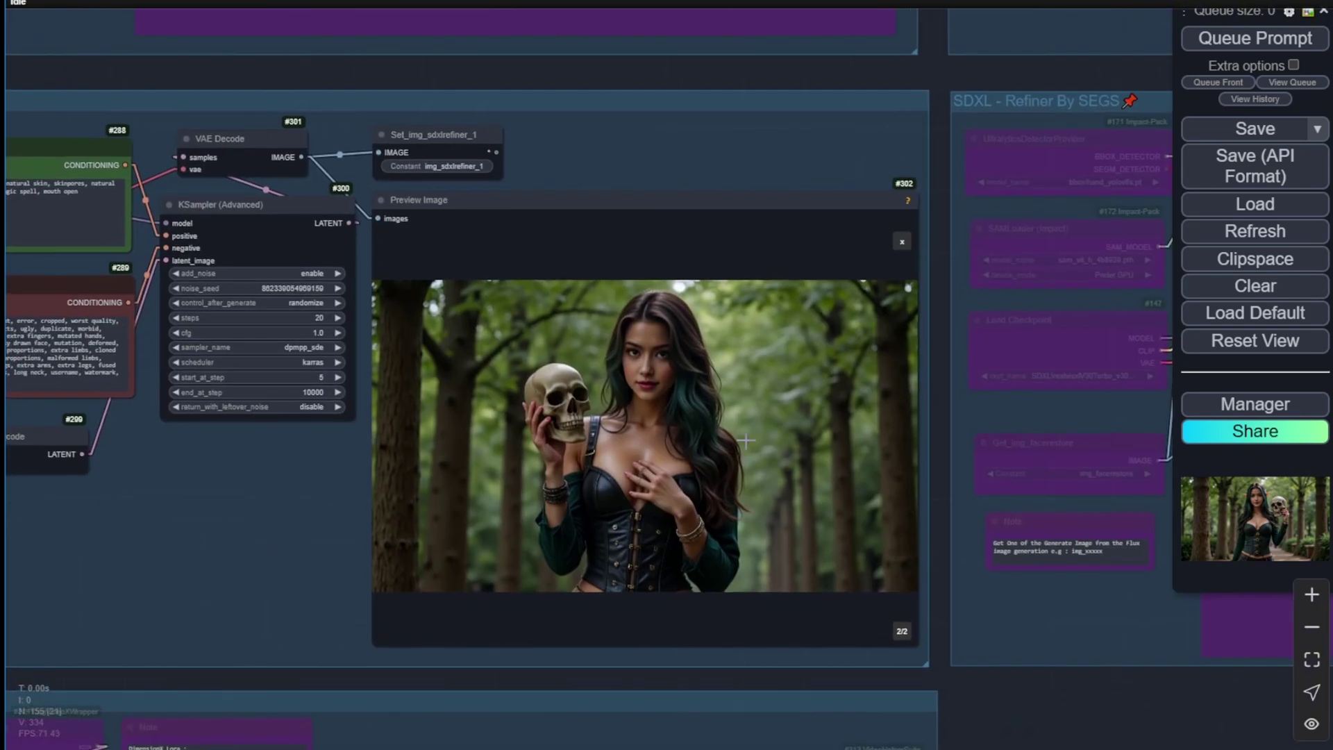
{"action": "scroll", "coordinate": [625, 388], "scroll_direction": "up", "scroll_amount": 3}
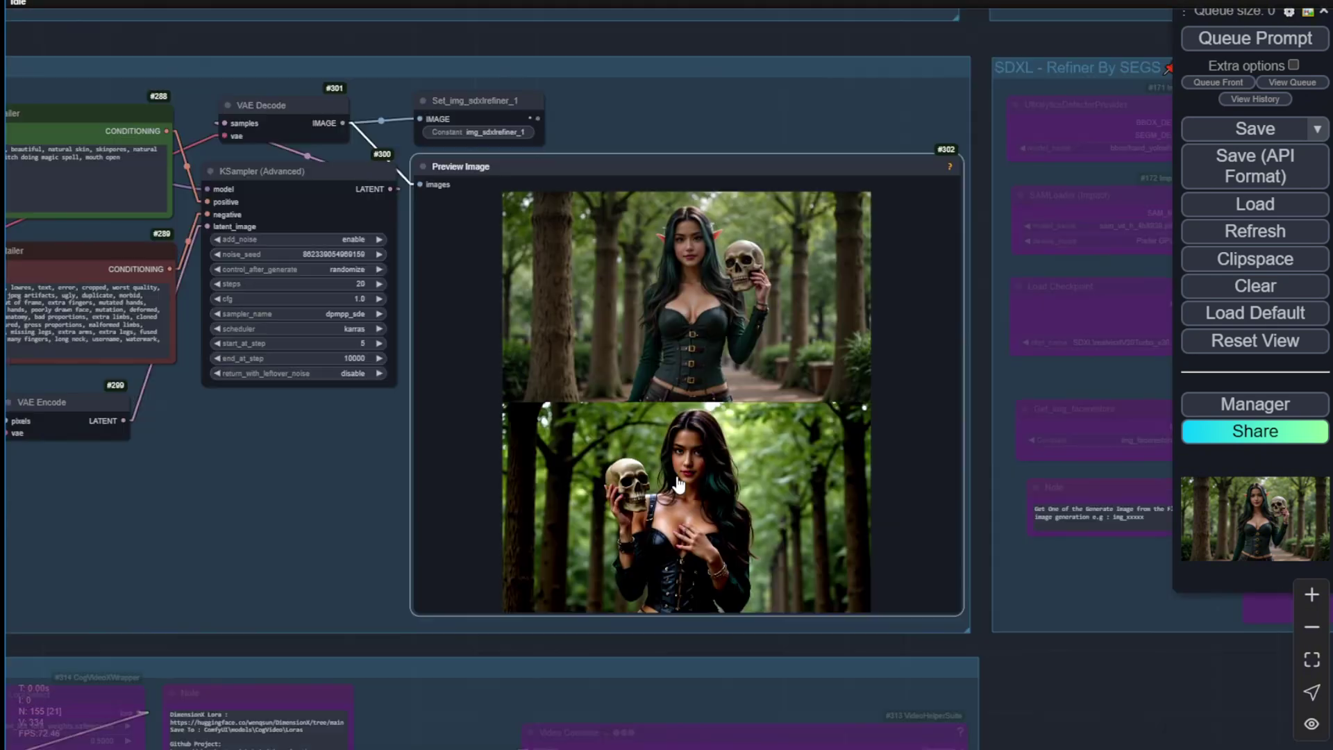
{"action": "left_click", "coordinate": [679, 467]}
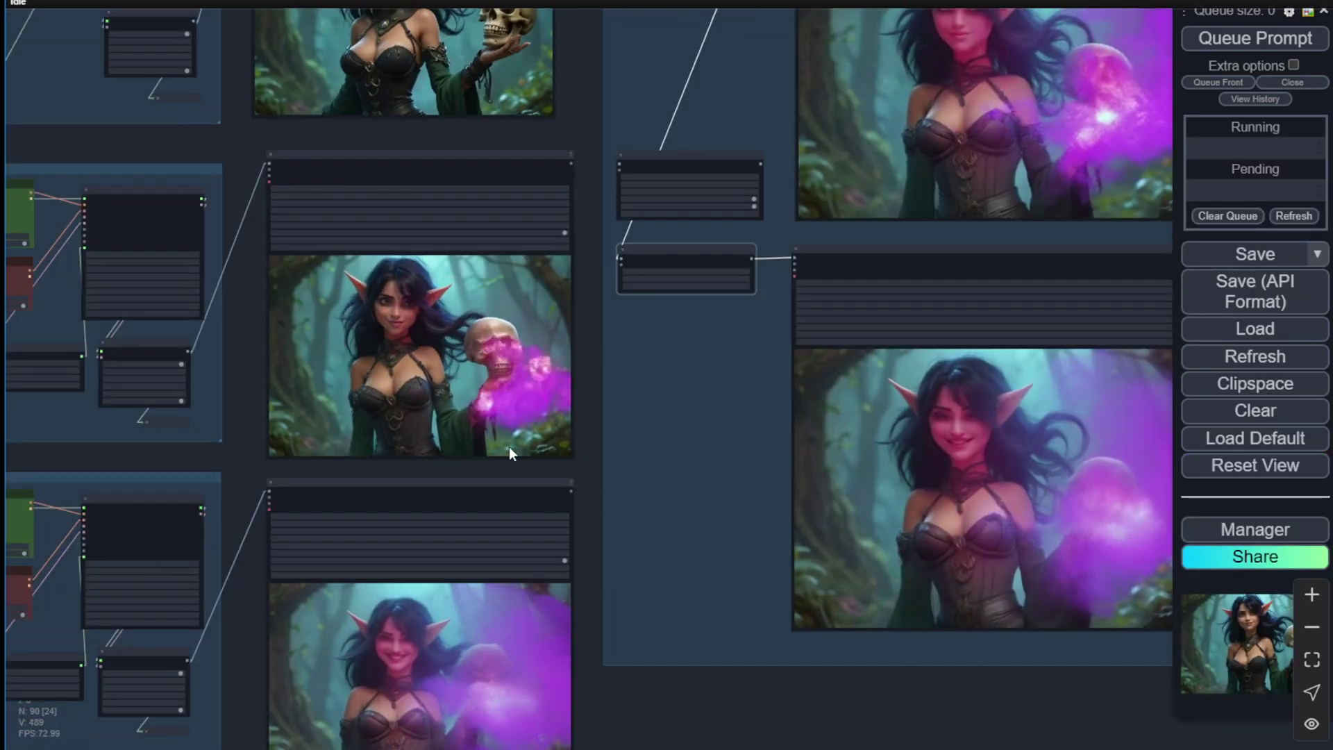
Look over the bypassed Image Upscaler group and compare it with the active nodes and output of Refiner By Sampling Only
{"action": "scroll", "coordinate": [510, 448], "scroll_direction": "down", "scroll_amount": 4}
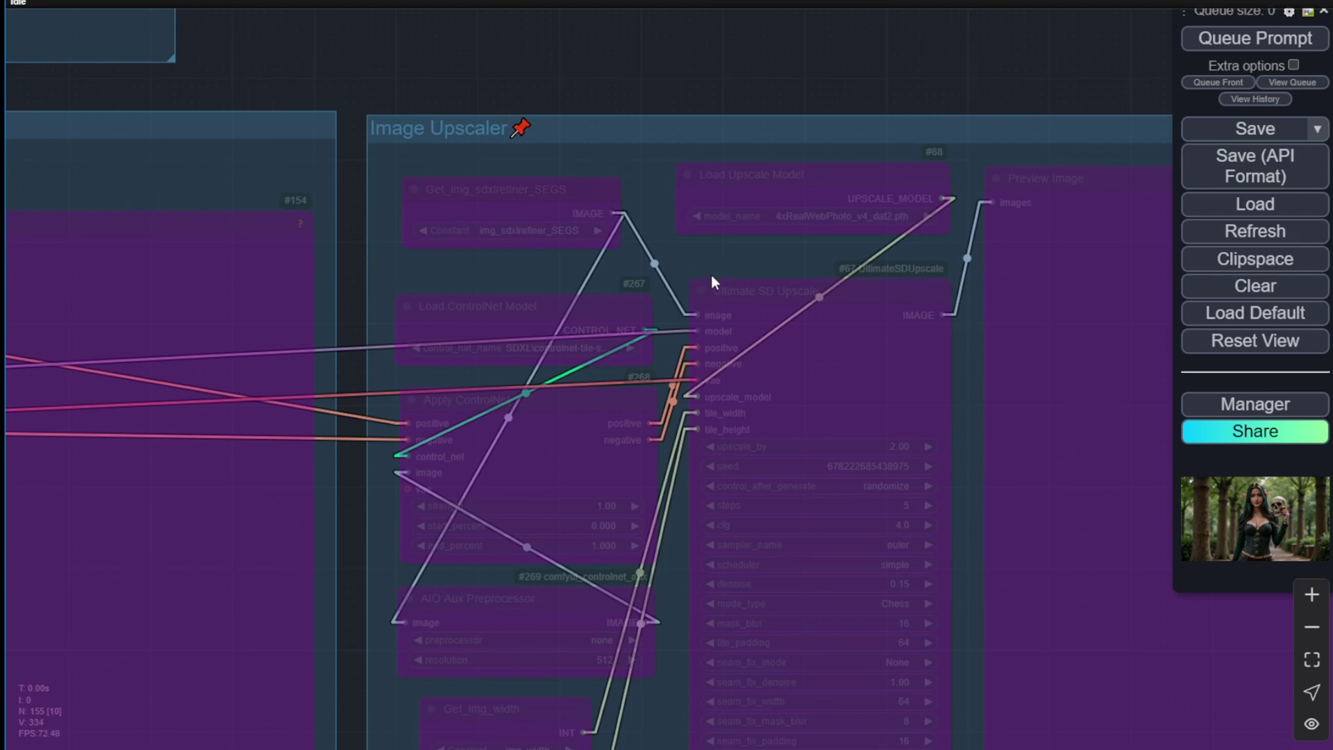
{"action": "scroll", "coordinate": [530, 235], "scroll_direction": "down", "scroll_amount": 5}
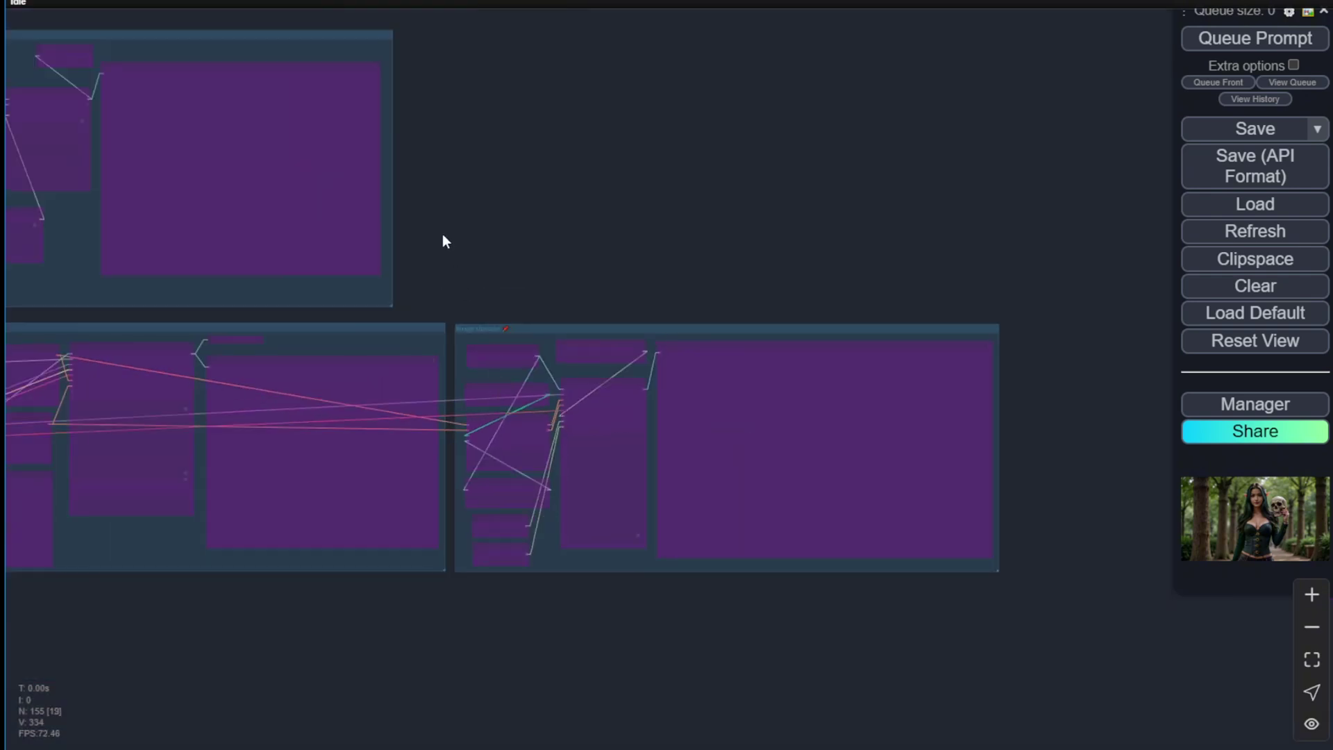
{"action": "left_click_drag", "start_coordinate": [442, 234], "coordinate": [1093, 105]}
{"action": "left_click_drag", "start_coordinate": [675, 580], "coordinate": [1012, 556]}
{"action": "scroll", "coordinate": [697, 369], "scroll_direction": "up", "scroll_amount": 11}
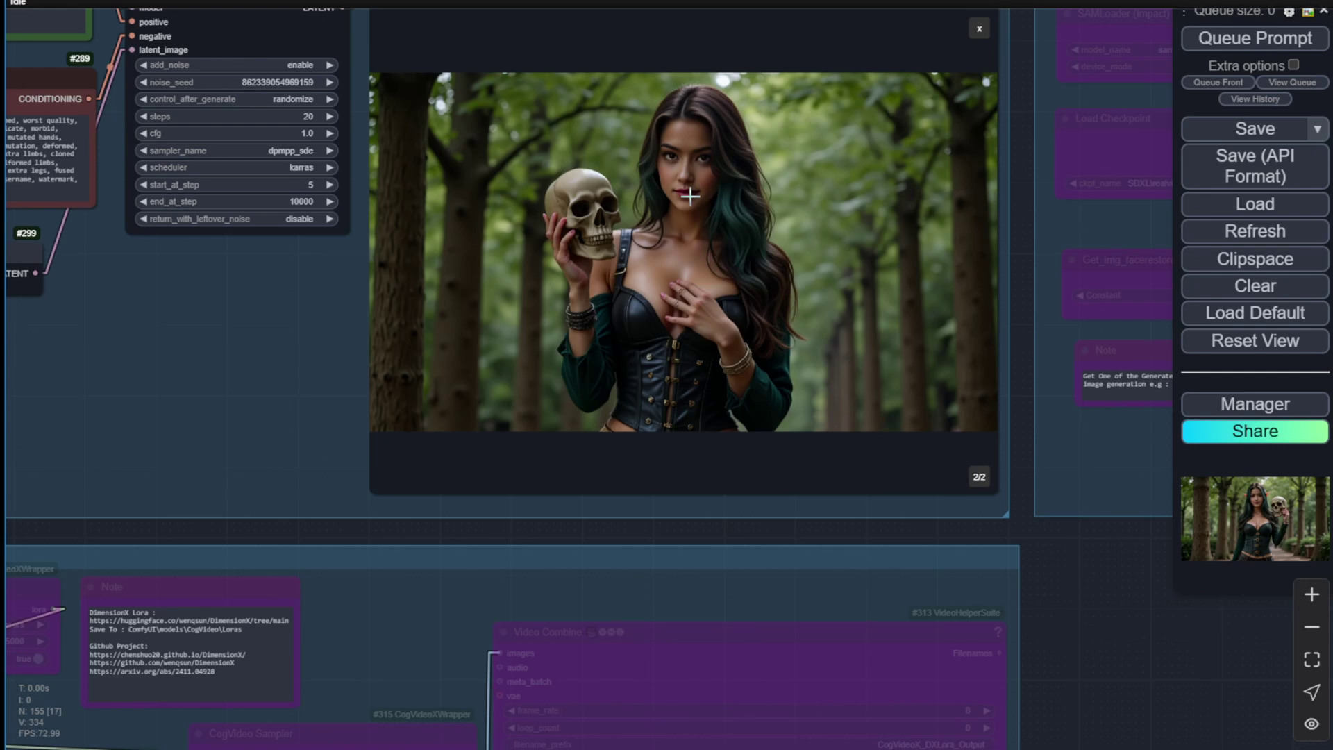
{"action": "left_click_drag", "start_coordinate": [289, 333], "coordinate": [784, 459]}
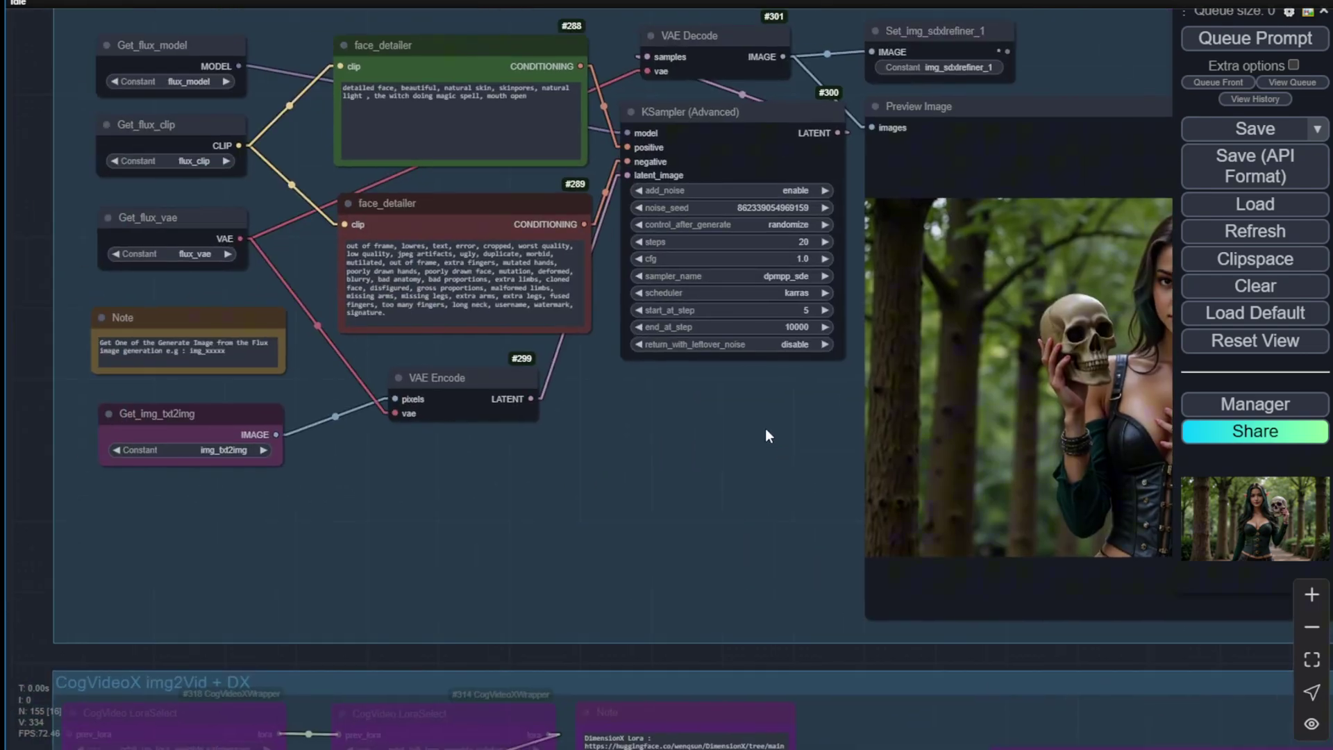
{"action": "left_click_drag", "start_coordinate": [730, 389], "coordinate": [758, 591]}
{"action": "scroll", "coordinate": [699, 557], "scroll_direction": "down", "scroll_amount": 10}
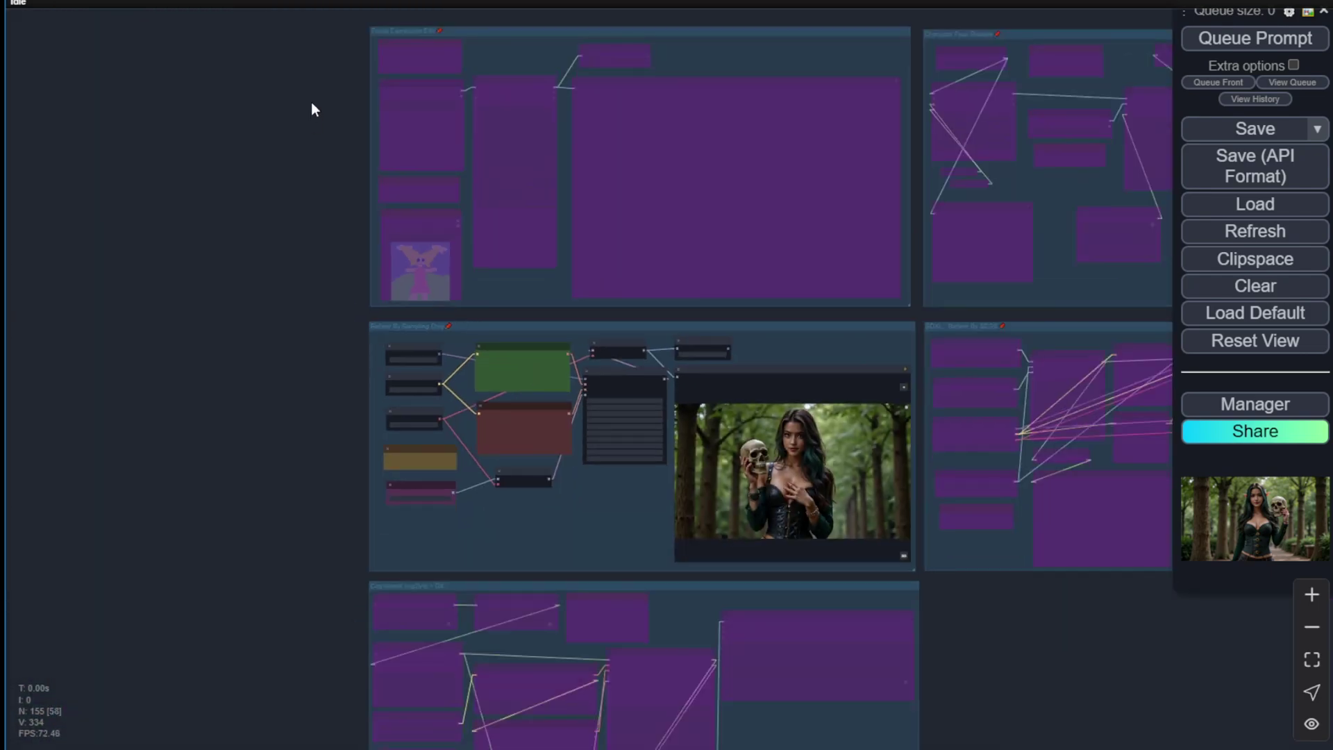
{"action": "left_click_drag", "start_coordinate": [311, 102], "coordinate": [293, 484]}
{"action": "left_click_drag", "start_coordinate": [327, 248], "coordinate": [292, 410]}
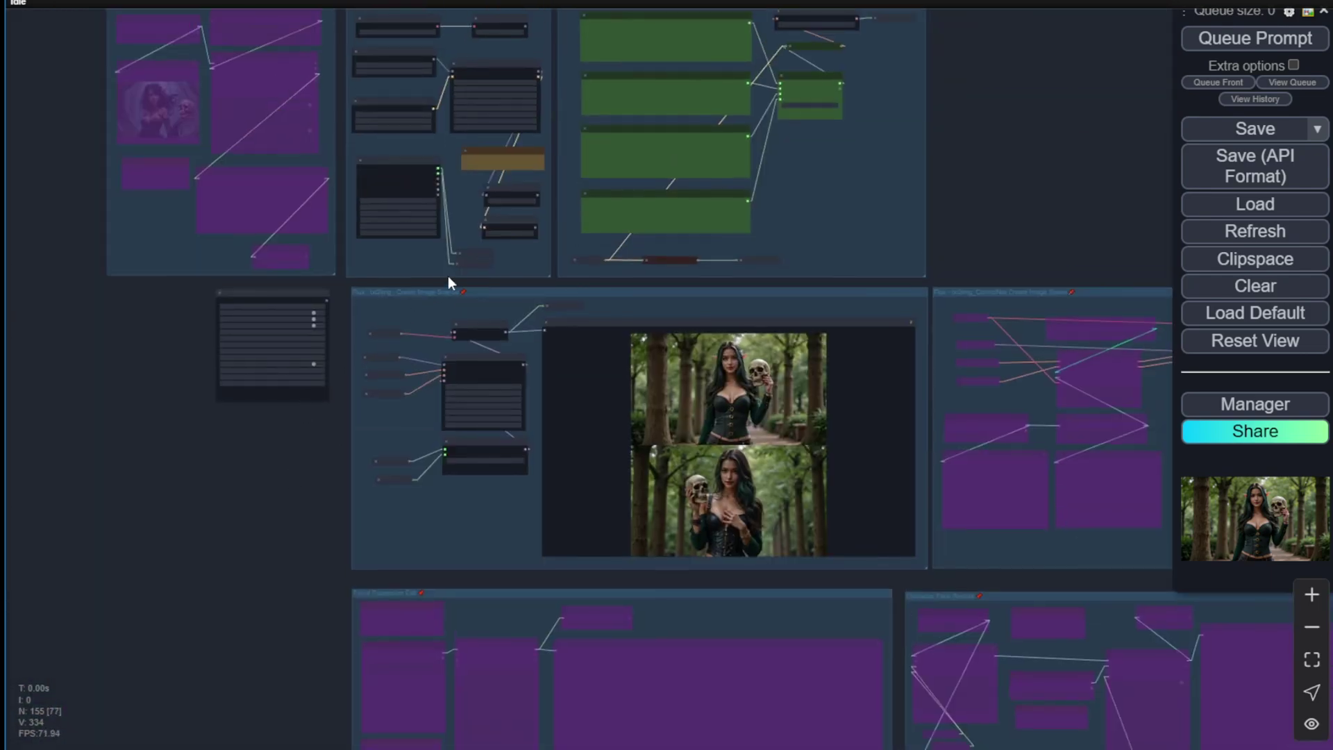
Check the CR SDXL Aspect Ratio settings and trace the workflow down to the refined image in the Refiner By Sampling Only group
{"action": "scroll", "coordinate": [449, 270], "scroll_direction": "up", "scroll_amount": 5}
{"action": "scroll", "coordinate": [475, 177], "scroll_direction": "up", "scroll_amount": 4}
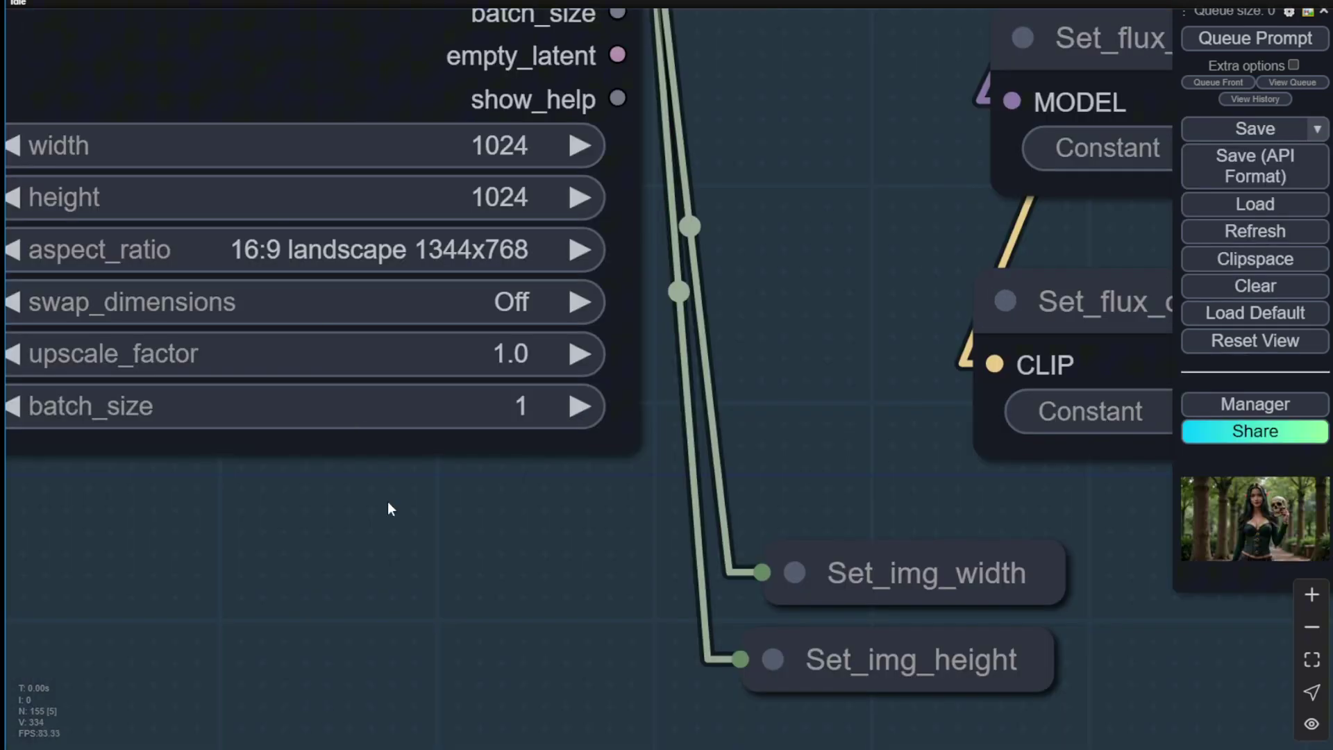
{"action": "scroll", "coordinate": [407, 531], "scroll_direction": "down", "scroll_amount": 8}
{"action": "left_click_drag", "start_coordinate": [420, 590], "coordinate": [417, 206]}
{"action": "scroll", "coordinate": [427, 269], "scroll_direction": "down", "scroll_amount": 5}
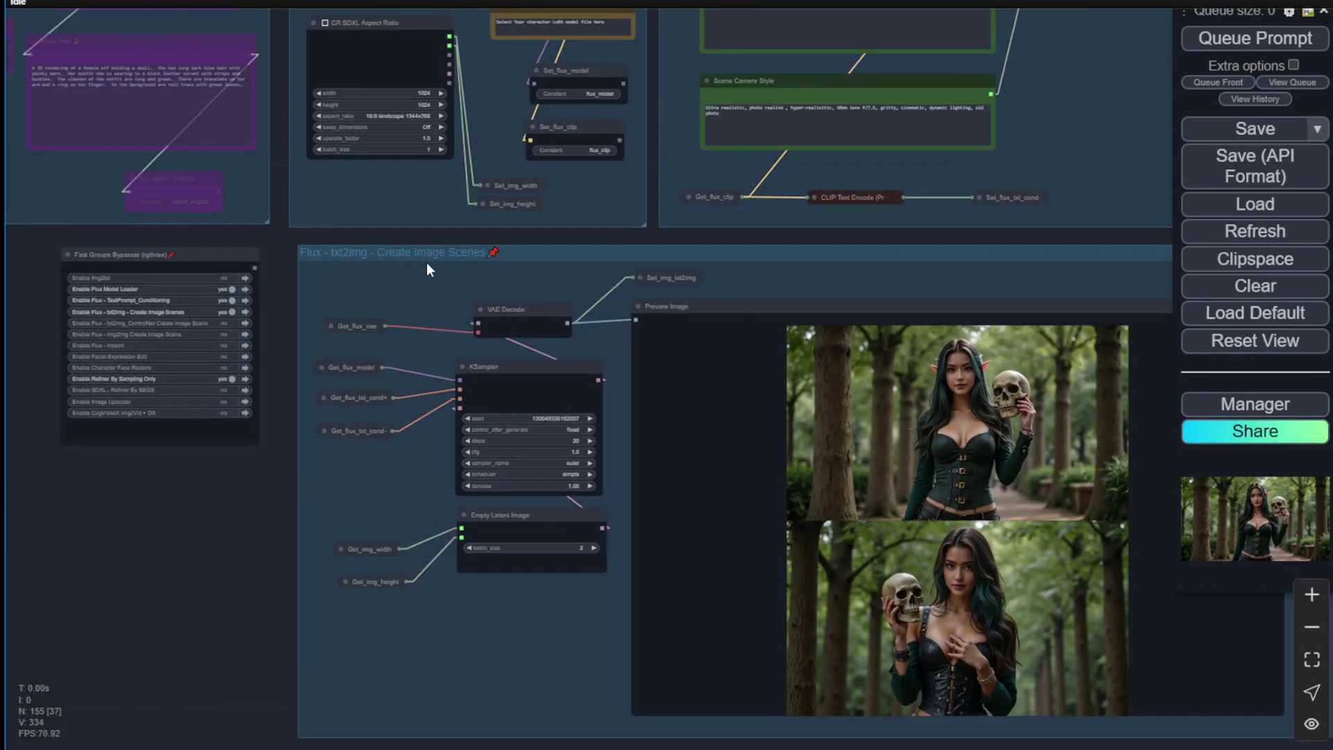
{"action": "left_click_drag", "start_coordinate": [199, 507], "coordinate": [232, 98]}
{"action": "scroll", "coordinate": [232, 98], "scroll_direction": "down", "scroll_amount": 6}
{"action": "left_click_drag", "start_coordinate": [239, 242], "coordinate": [238, 118]}
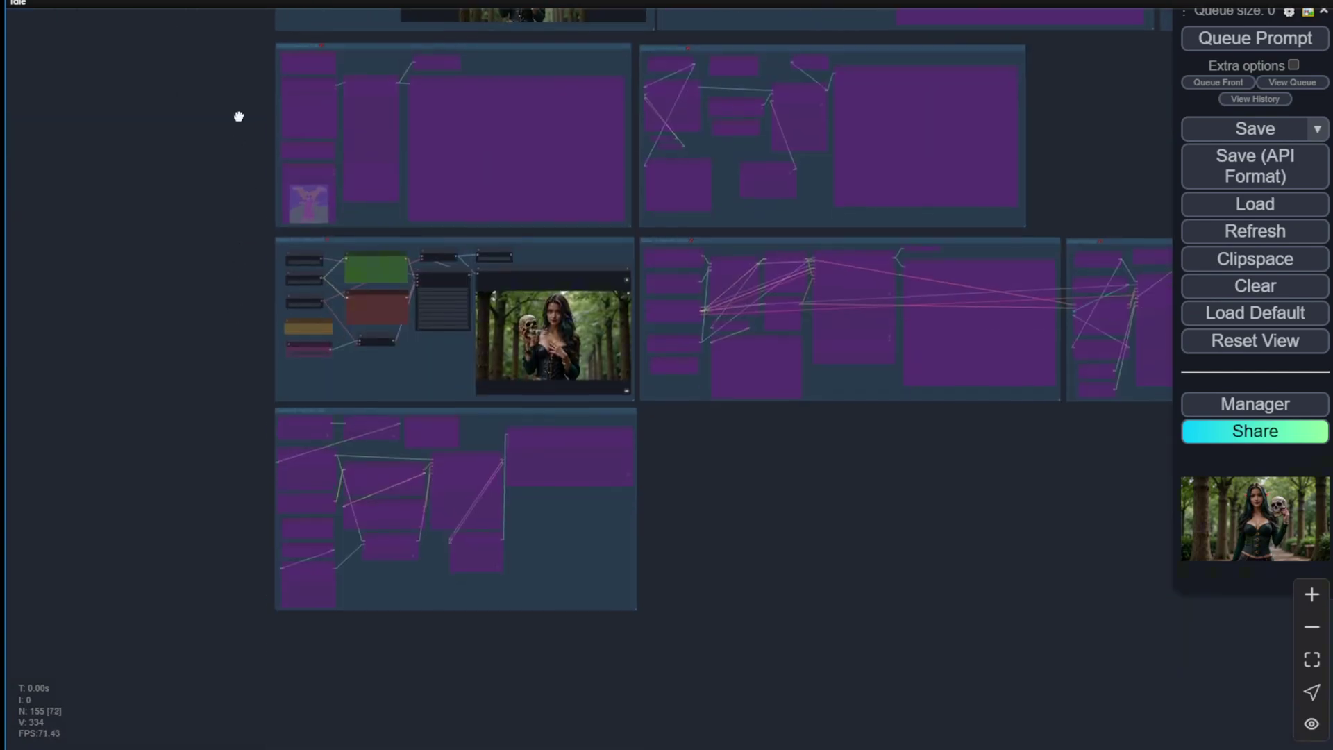
{"action": "scroll", "coordinate": [517, 315], "scroll_direction": "up", "scroll_amount": 8}
{"action": "scroll", "coordinate": [590, 312], "scroll_direction": "up", "scroll_amount": 8}
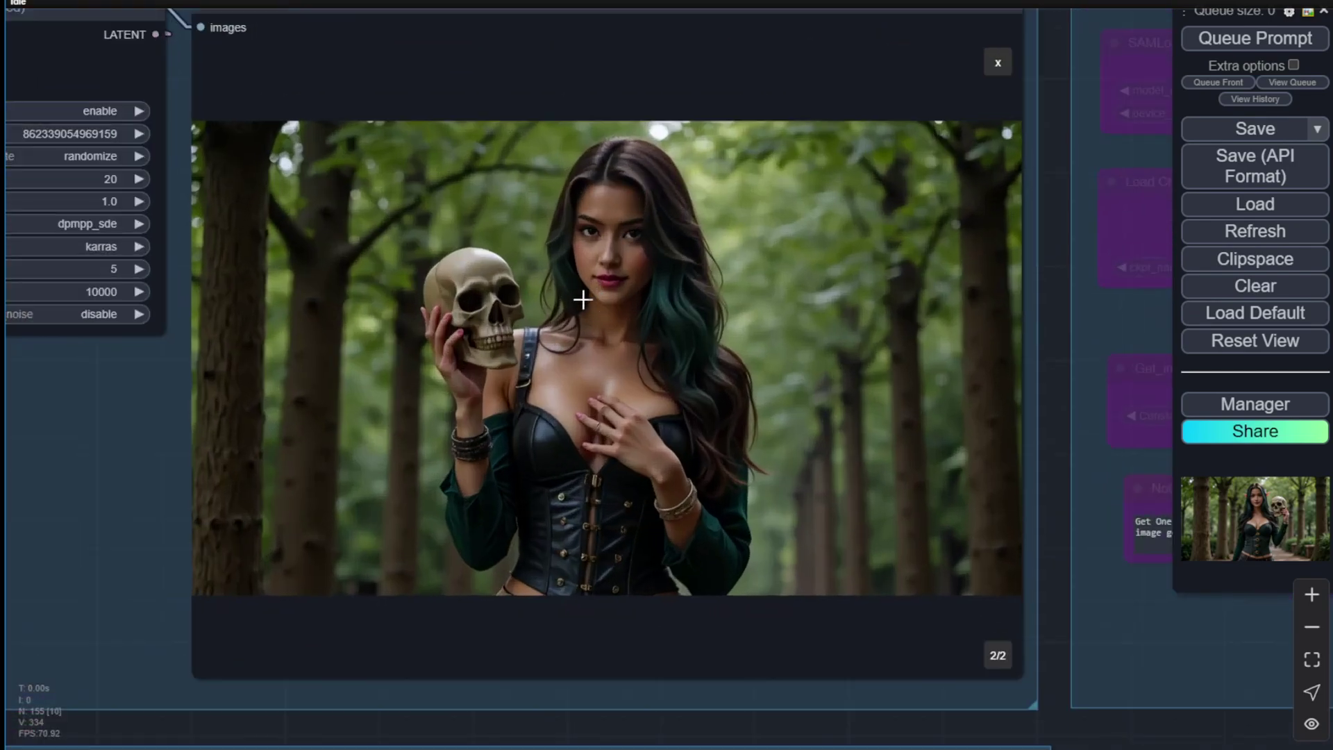
{"action": "scroll", "coordinate": [584, 295], "scroll_direction": "down", "scroll_amount": 10}
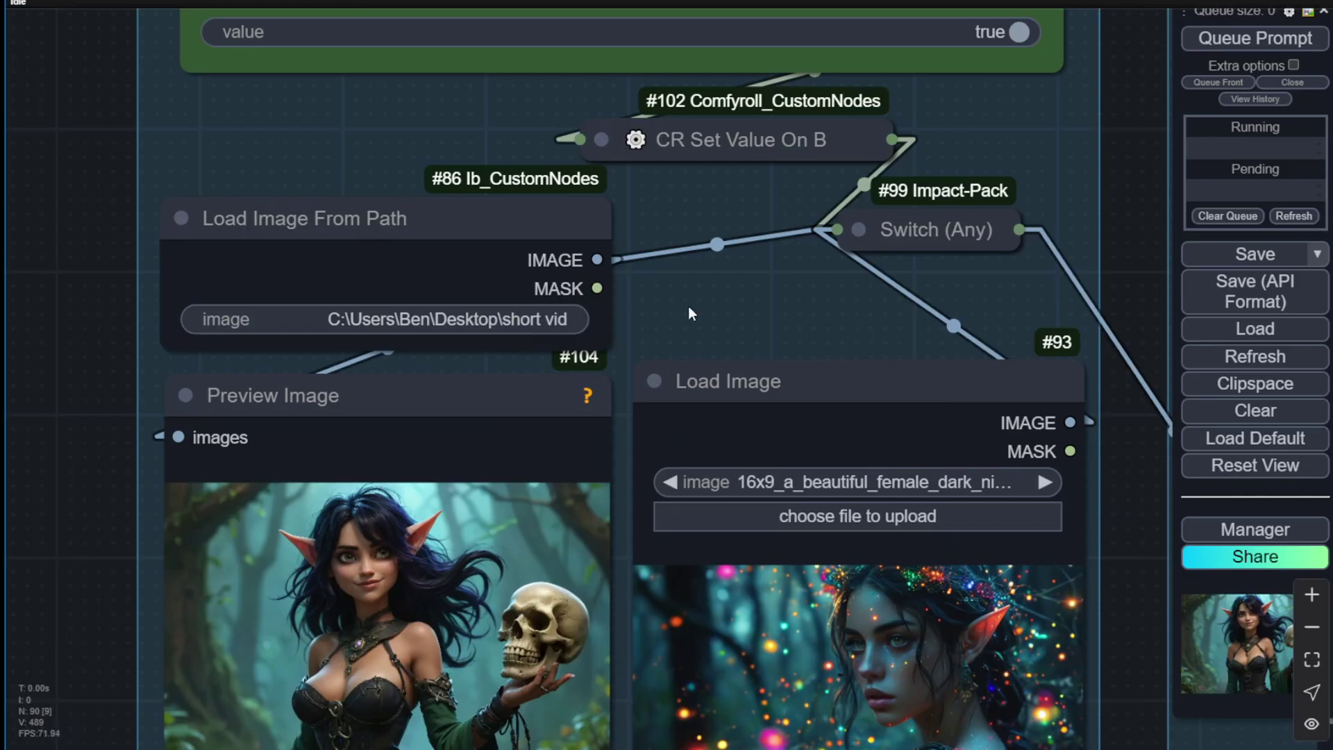
{"action": "left_click_drag", "start_coordinate": [517, 320], "coordinate": [663, 312]}
Switch to the CogVideo workflow and inspect the folder and file name in the image path of its Load Image From Path node
{"action": "double_click", "coordinate": [627, 325]}
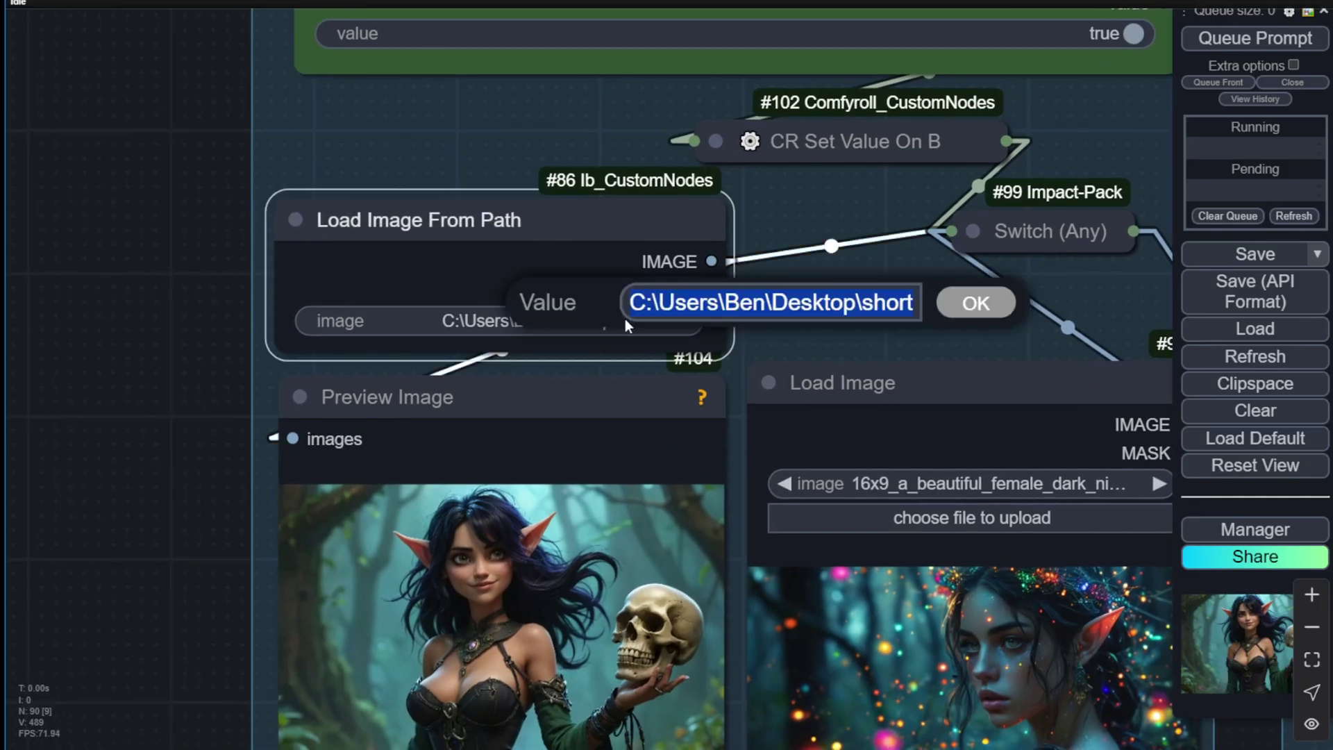
{"action": "left_click", "coordinate": [830, 304]}
{"action": "left_click_drag", "start_coordinate": [877, 303], "coordinate": [924, 303]}
{"action": "left_click", "coordinate": [830, 304]}
{"action": "left_click_drag", "start_coordinate": [711, 306], "coordinate": [915, 308]}
{"action": "key", "text": "BackSpace"}
{"action": "key", "text": "BackSpace"}
{"action": "key", "text": "BackSpace"}
{"action": "left_click_drag", "start_coordinate": [794, 303], "coordinate": [920, 303]}
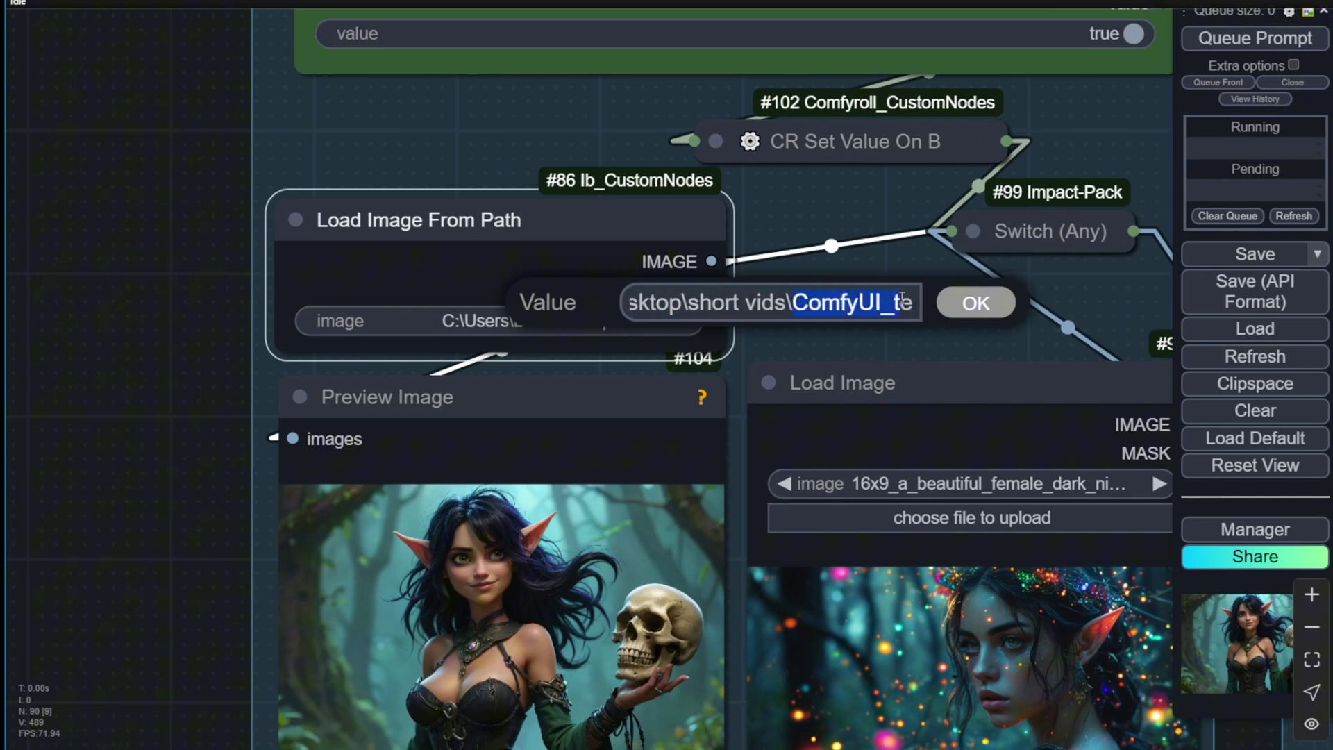
{"action": "left_click", "coordinate": [976, 303]}
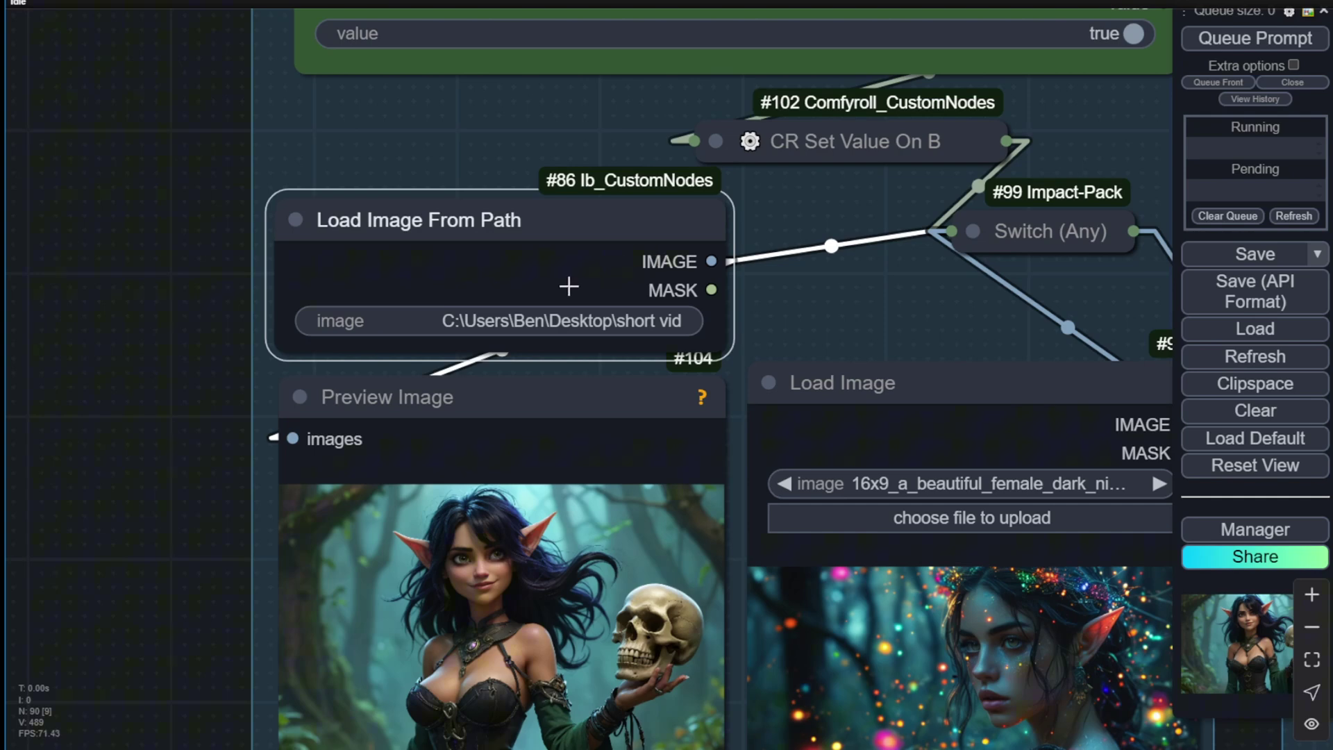
Check the Load Image From Path value again and compare that node with the Load Image node feeding the same switch
{"action": "left_click", "coordinate": [501, 320]}
{"action": "left_click", "coordinate": [651, 310]}
{"action": "left_click_drag", "start_coordinate": [697, 309], "coordinate": [781, 309]}
{"action": "left_click", "coordinate": [700, 310]}
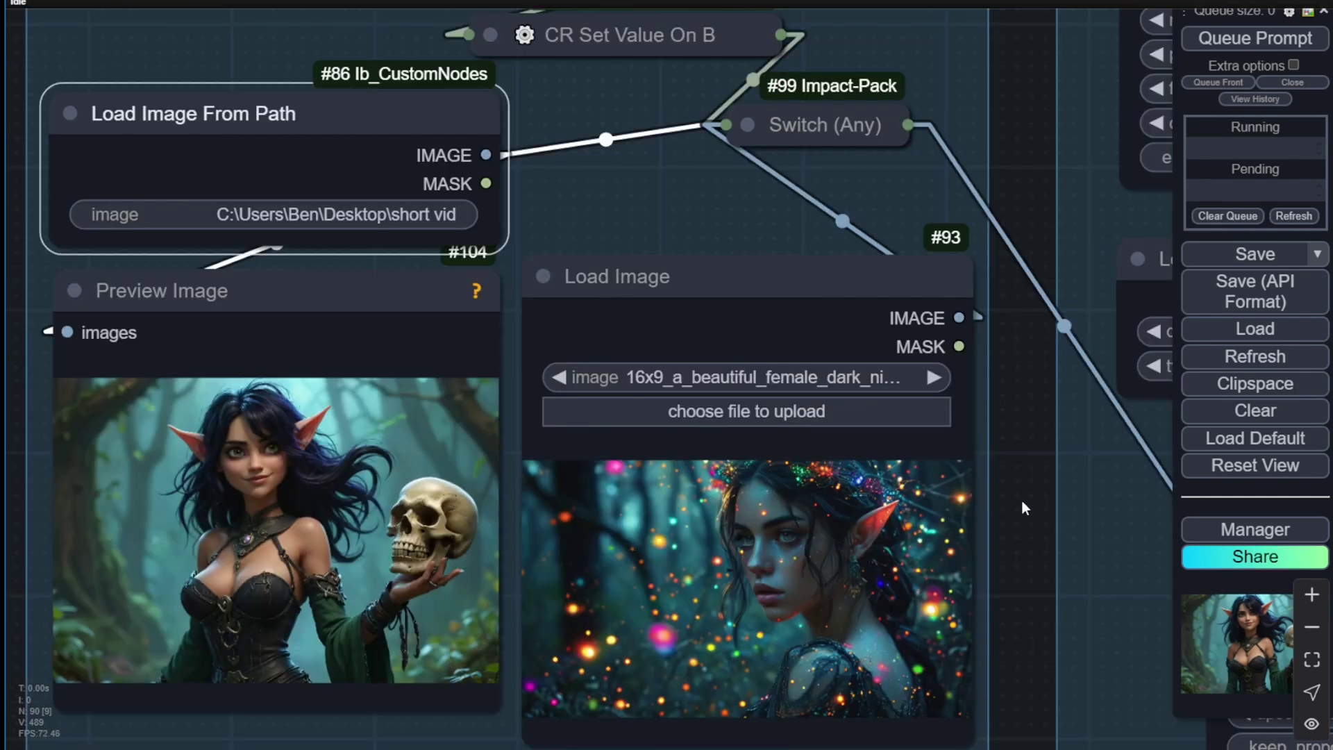
{"action": "left_click_drag", "start_coordinate": [1023, 505], "coordinate": [999, 397]}
{"action": "mouse_move", "coordinate": [765, 178]}
{"action": "left_mouse_down"}
{"action": "mouse_move", "coordinate": [780, 169]}
{"action": "mouse_move", "coordinate": [762, 174]}
{"action": "left_mouse_up"}
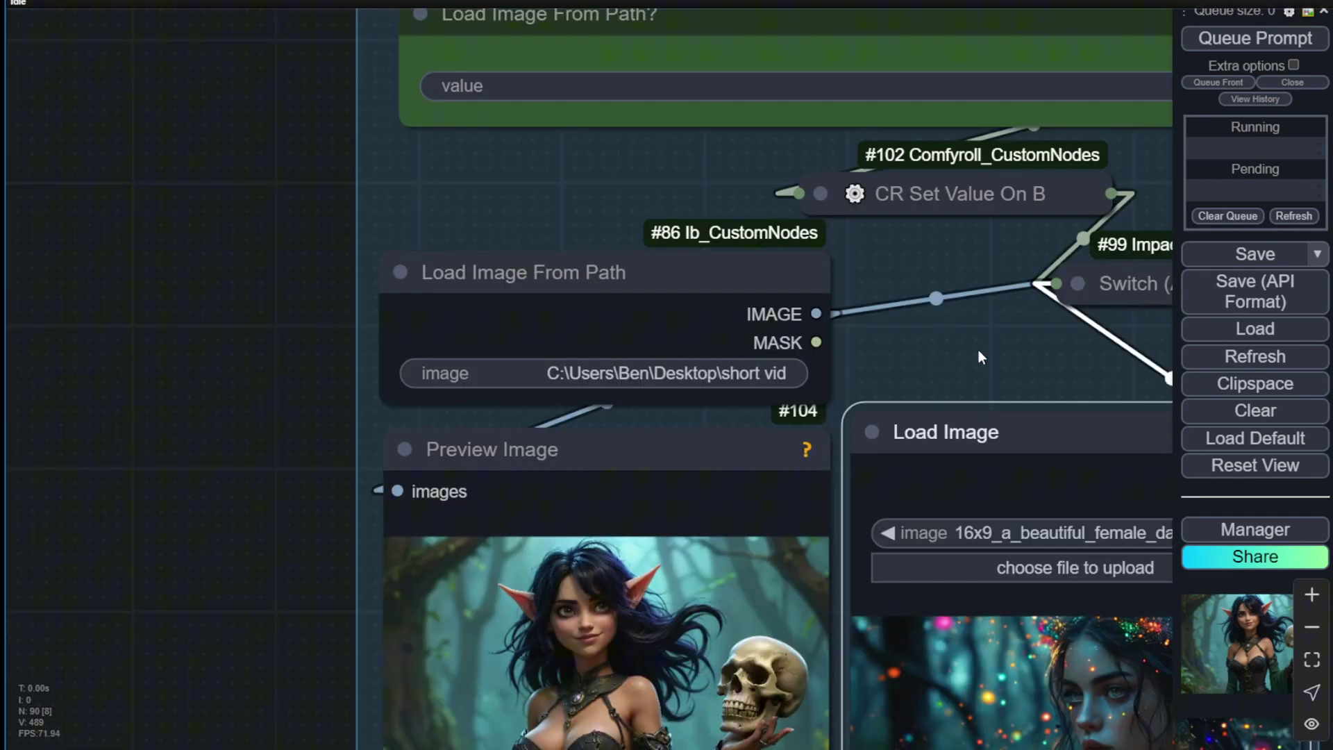
{"action": "left_click_drag", "start_coordinate": [977, 348], "coordinate": [680, 418]}
{"action": "scroll", "coordinate": [760, 393], "scroll_direction": "down", "scroll_amount": 4}
{"action": "scroll", "coordinate": [759, 393], "scroll_direction": "down", "scroll_amount": 3}
{"action": "left_click_drag", "start_coordinate": [832, 119], "coordinate": [512, 2]}
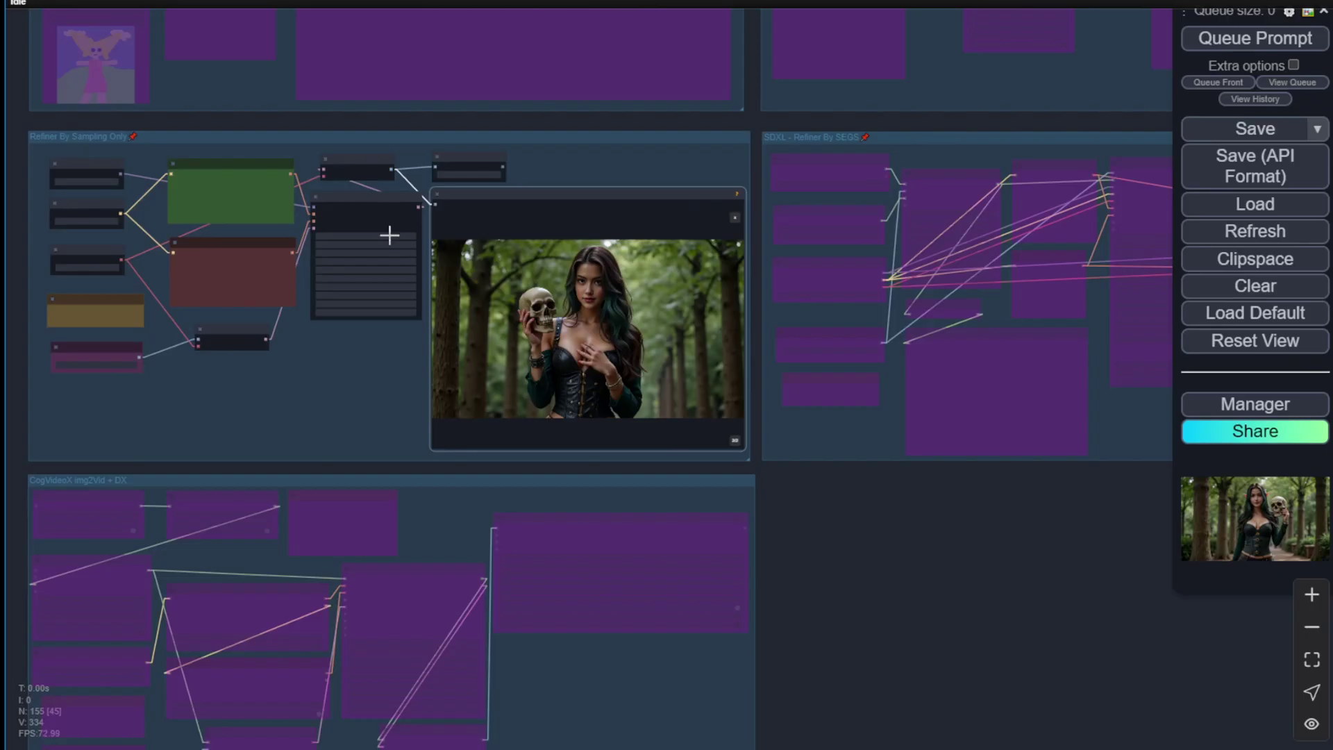
Revisit the refined Flux image, return to the CogVideo workflow and check the loaded picture in the Preview Image node under Load Image From Path
{"action": "scroll", "coordinate": [490, 344], "scroll_direction": "up", "scroll_amount": 4}
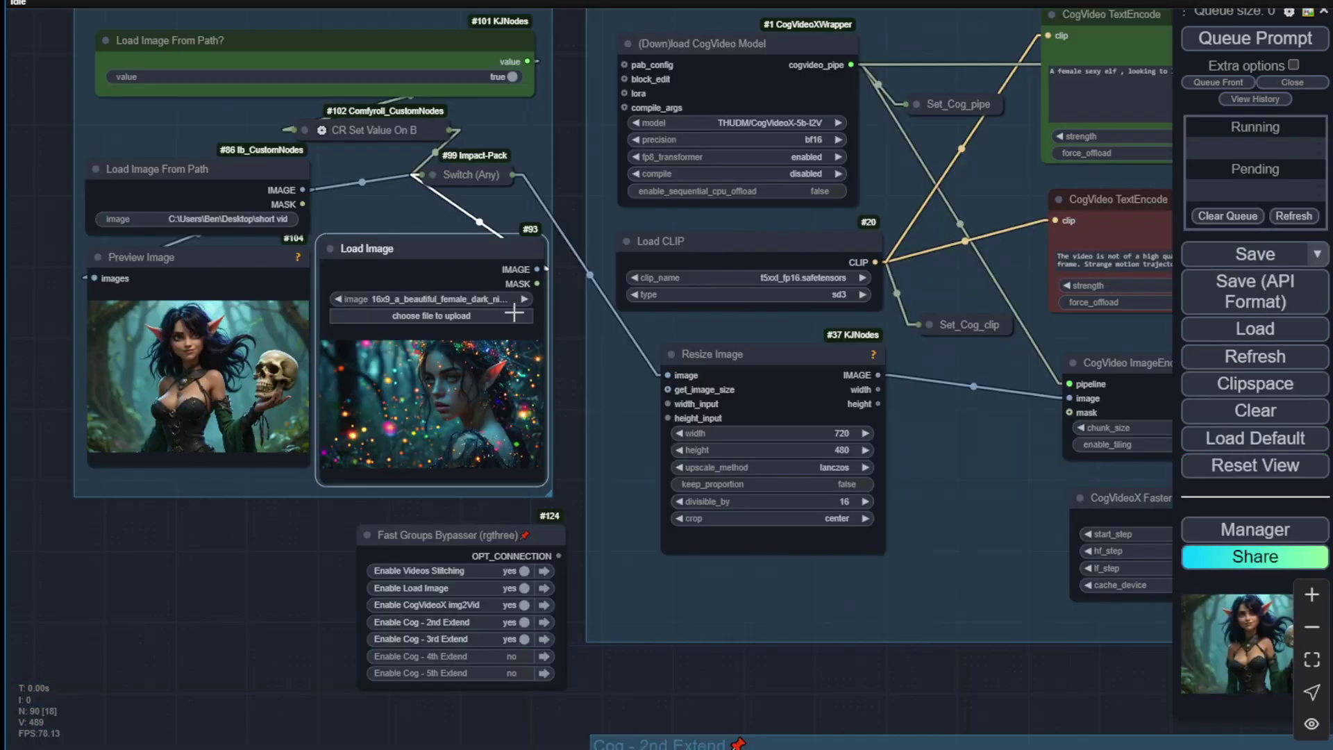
{"action": "scroll", "coordinate": [743, 593], "scroll_direction": "down", "scroll_amount": 2}
{"action": "scroll", "coordinate": [869, 664], "scroll_direction": "up", "scroll_amount": 5}
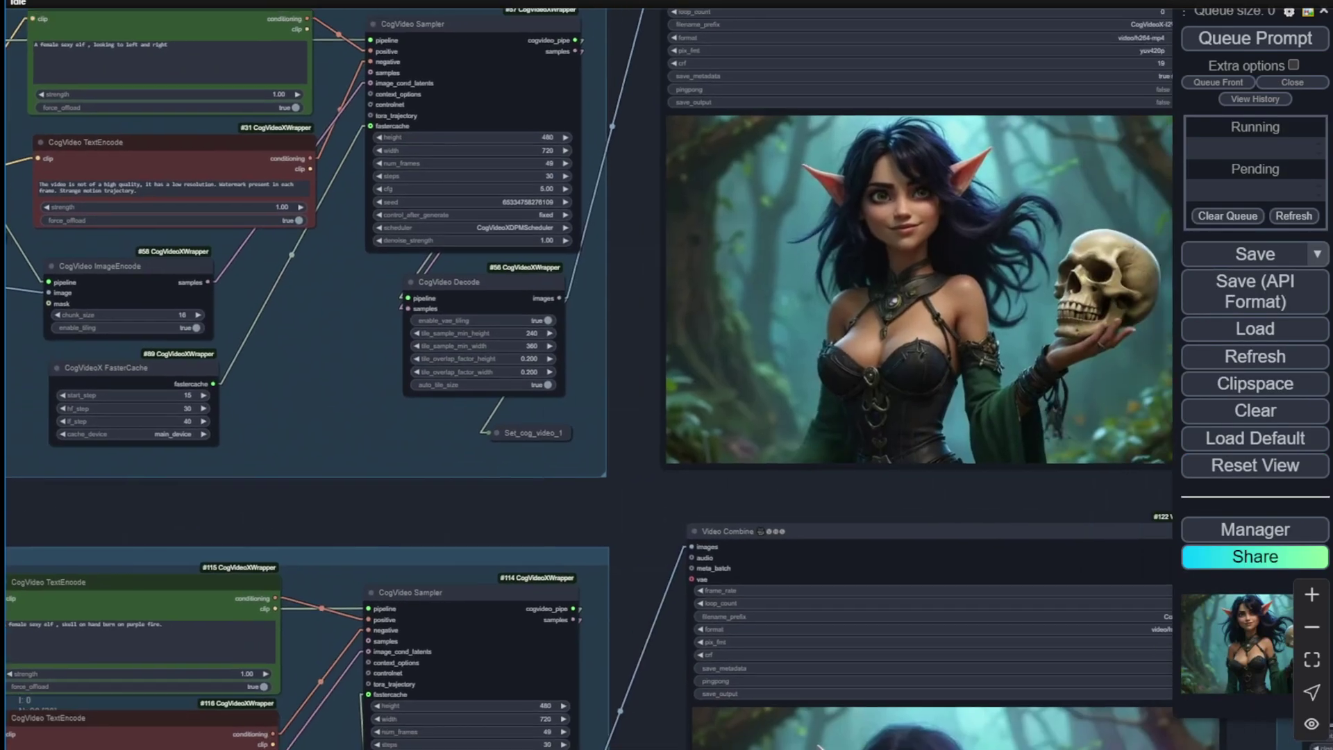
{"action": "left_click_drag", "start_coordinate": [872, 168], "coordinate": [713, 186]}
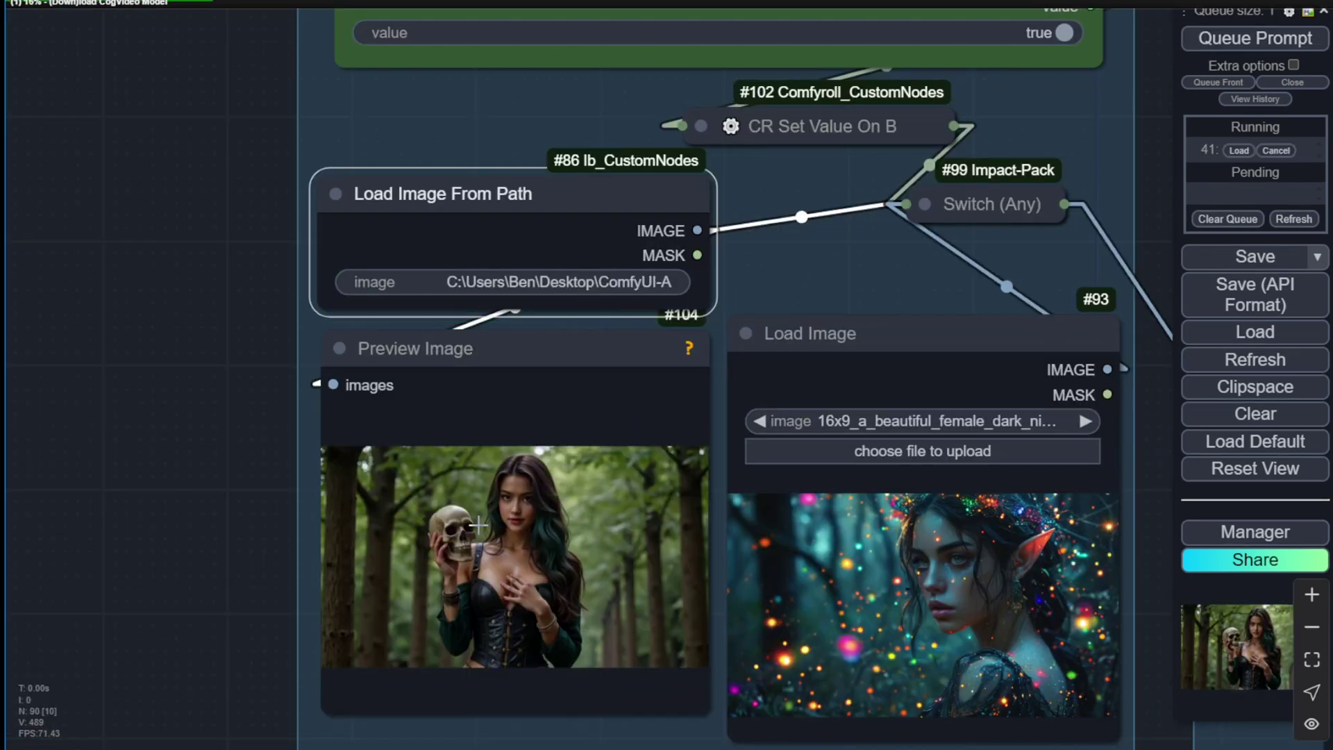
{"action": "left_click_drag", "start_coordinate": [210, 496], "coordinate": [247, 377]}
{"action": "scroll", "coordinate": [544, 410], "scroll_direction": "up", "scroll_amount": 4}
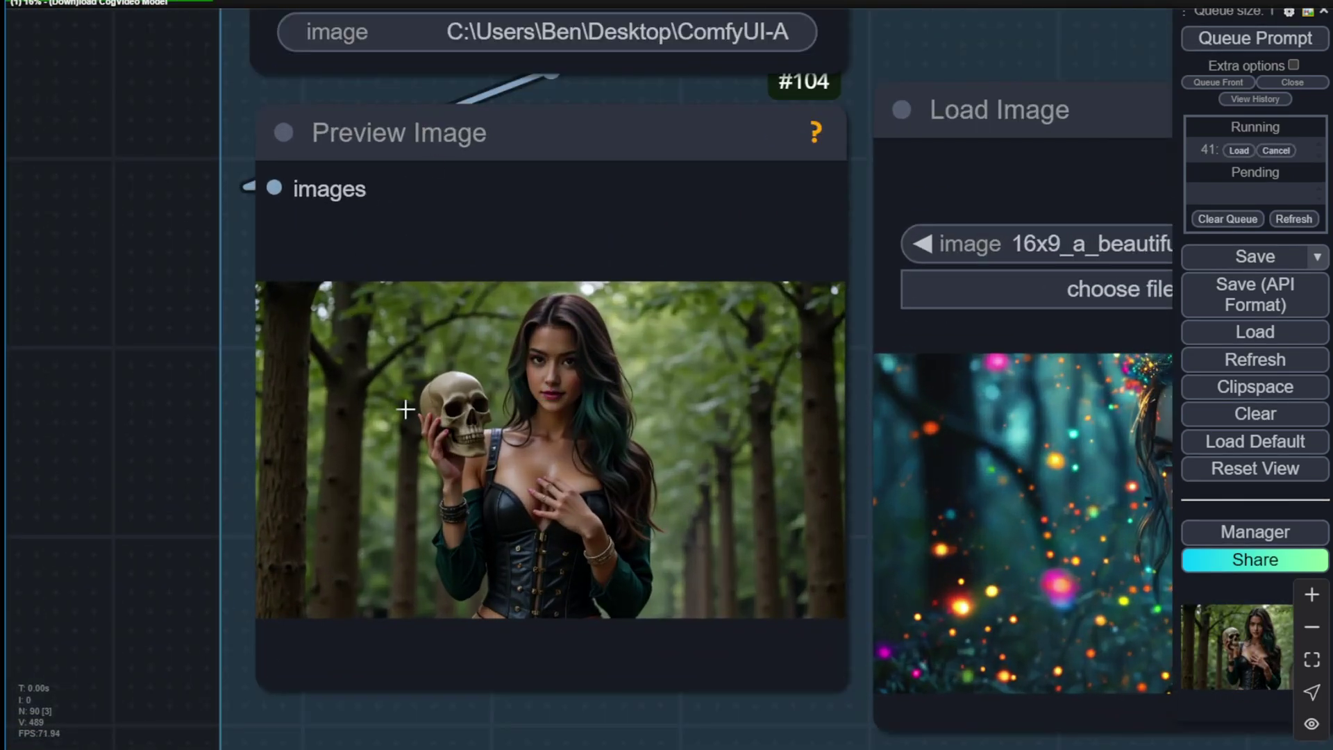
{"action": "scroll", "coordinate": [622, 583], "scroll_direction": "down", "scroll_amount": 5}
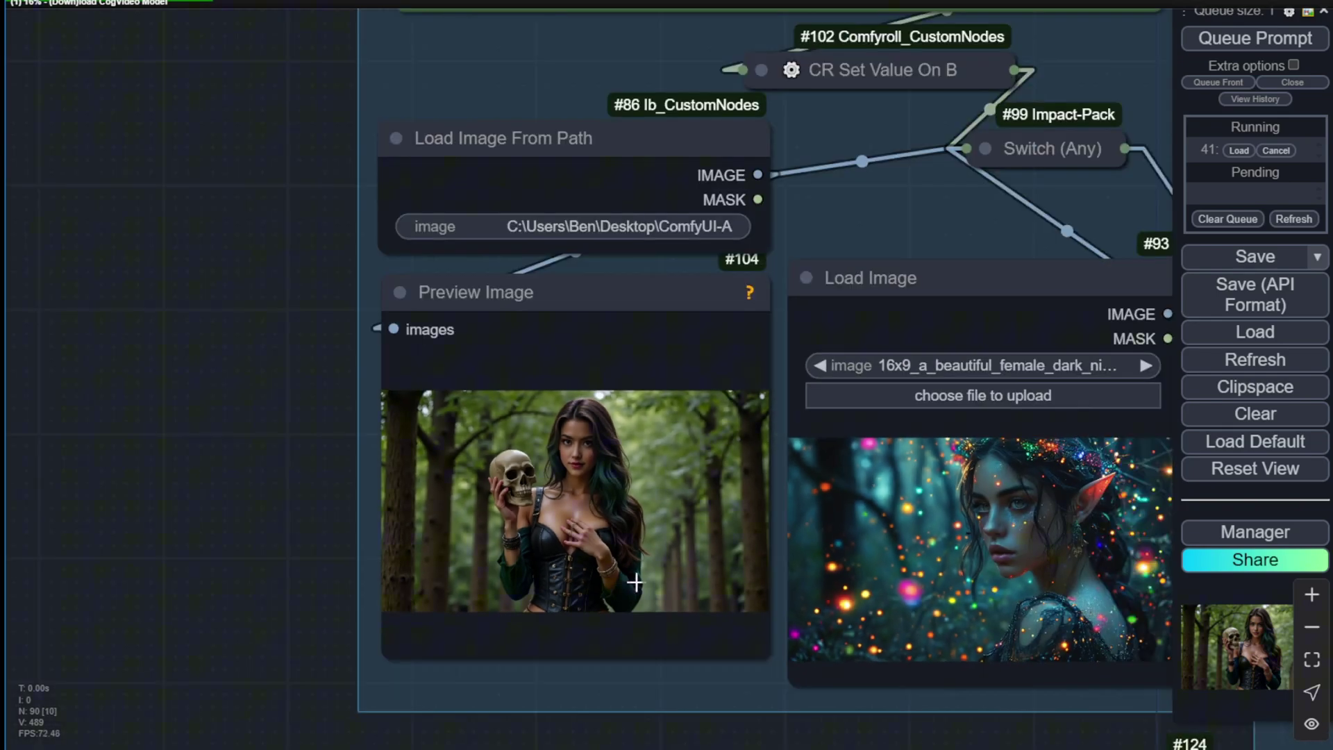
Check the prompts and CogVideo Sampler settings in the CogVideoX img2Vid group and survey the extend groups below it
{"action": "left_click_drag", "start_coordinate": [921, 82], "coordinate": [150, 1]}
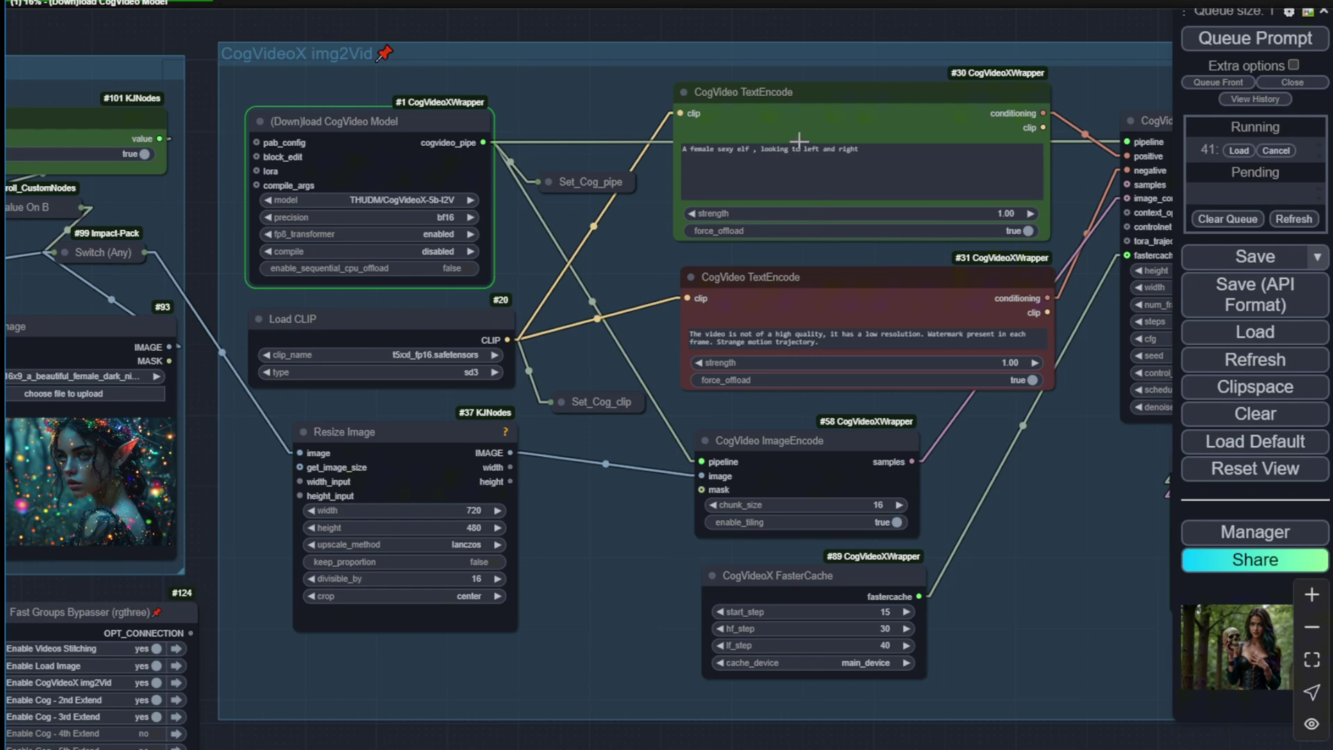
{"action": "left_click_drag", "start_coordinate": [1027, 34], "coordinate": [784, 83]}
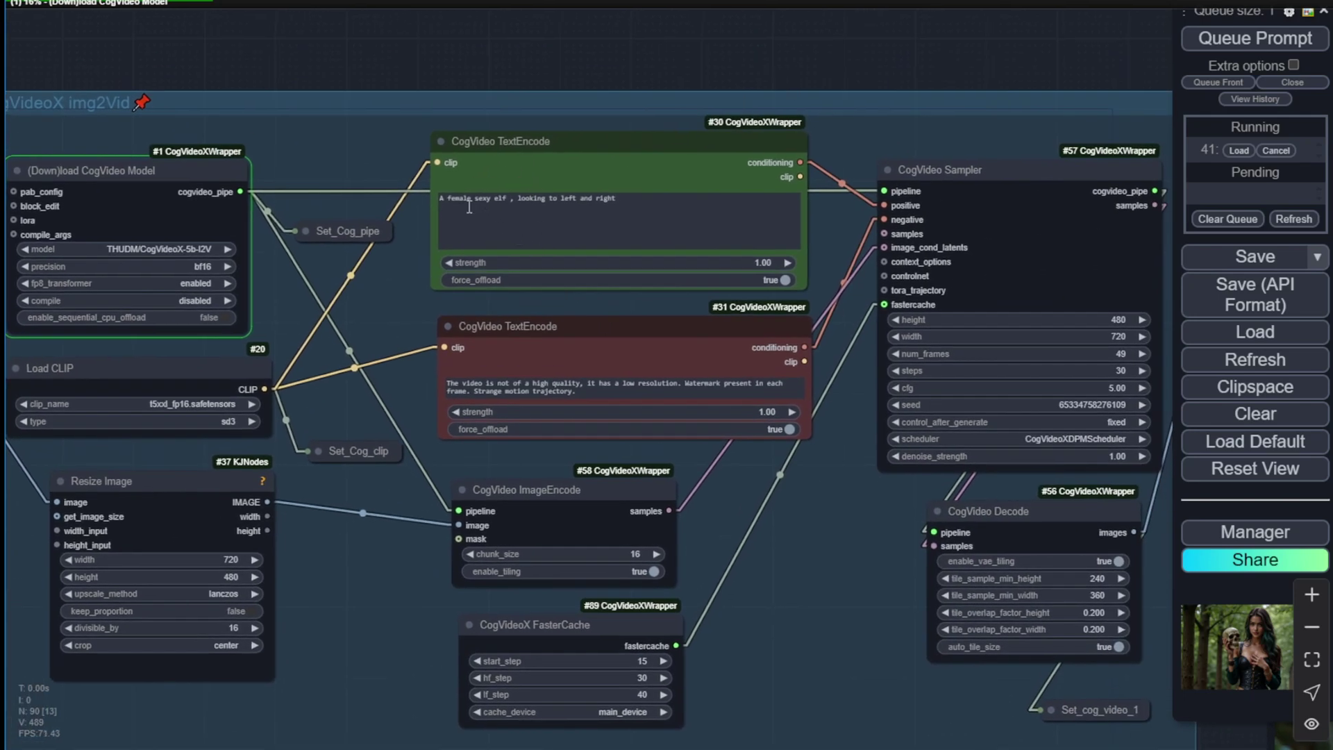
{"action": "scroll", "coordinate": [415, 149], "scroll_direction": "up", "scroll_amount": 4}
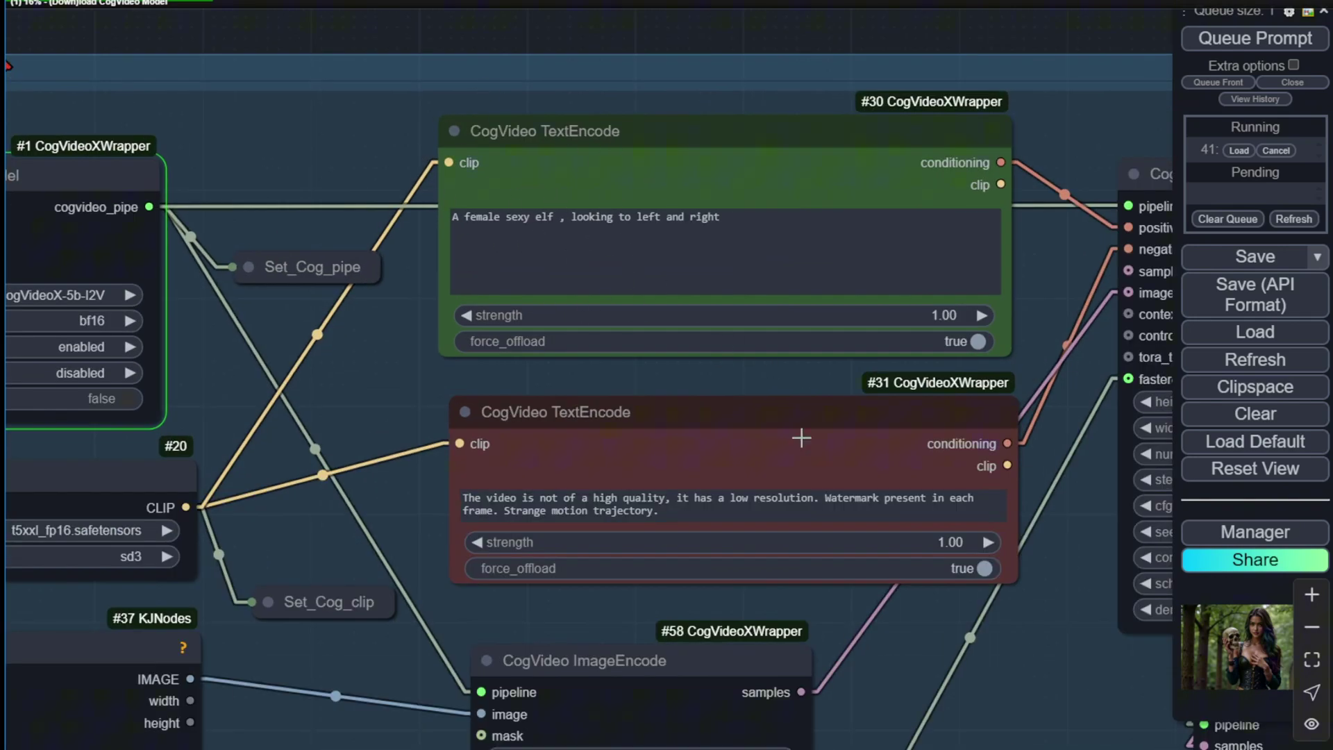
{"action": "scroll", "coordinate": [927, 585], "scroll_direction": "down", "scroll_amount": 8}
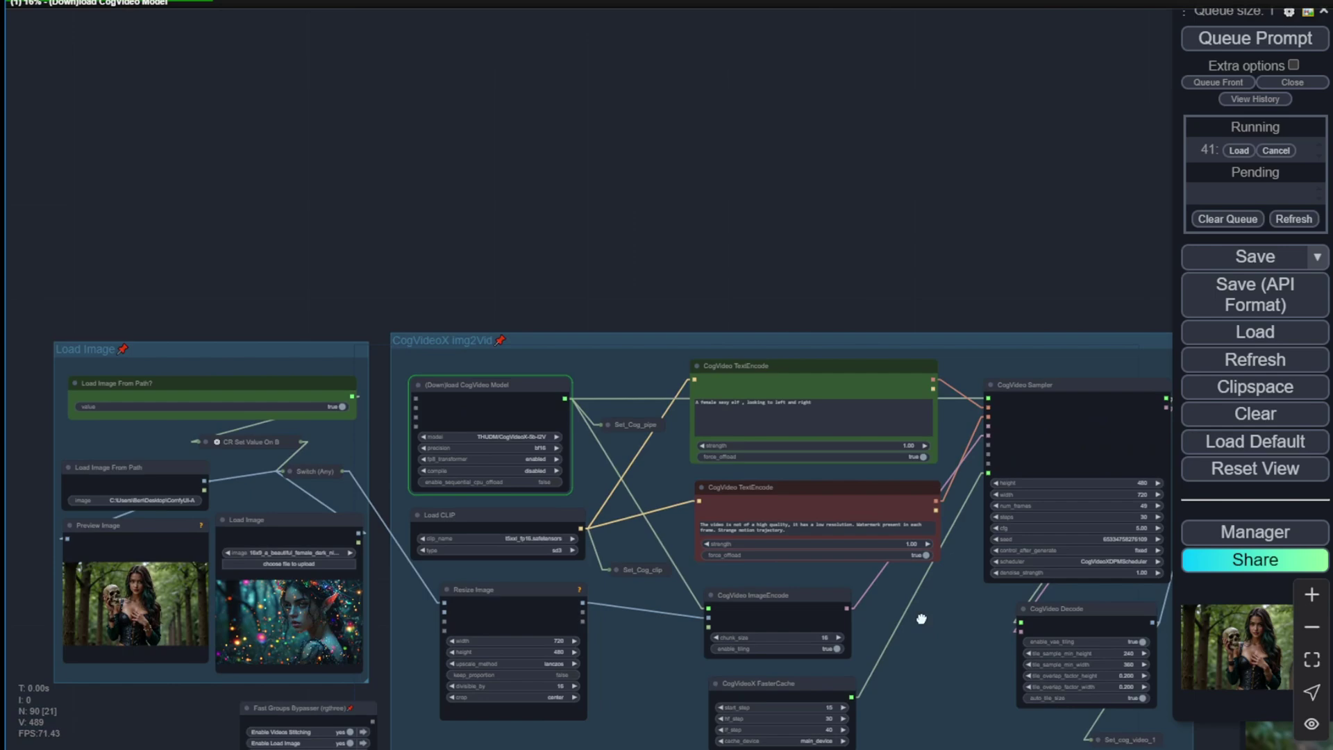
{"action": "left_click_drag", "start_coordinate": [921, 619], "coordinate": [738, 83]}
{"action": "scroll", "coordinate": [718, 229], "scroll_direction": "down", "scroll_amount": 3}
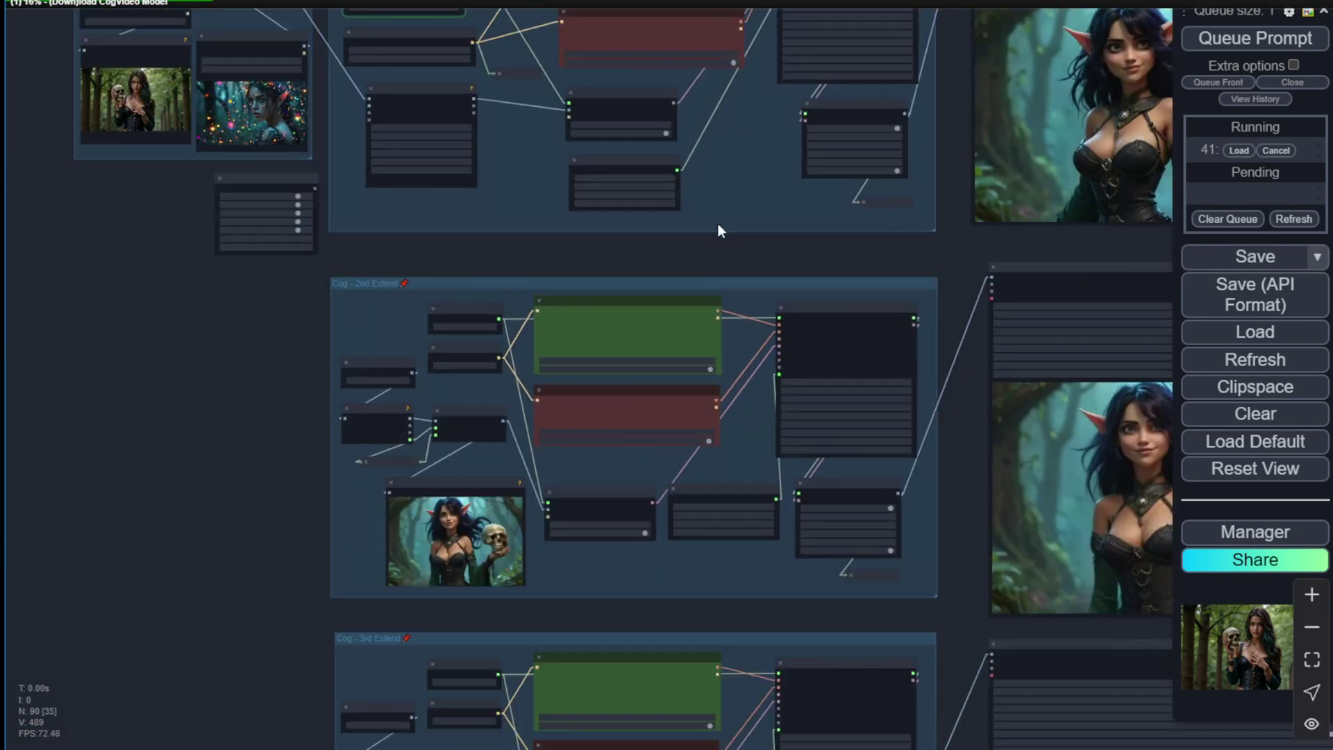
{"action": "scroll", "coordinate": [709, 266], "scroll_direction": "down", "scroll_amount": 4}
{"action": "left_click_drag", "start_coordinate": [710, 259], "coordinate": [621, 234]}
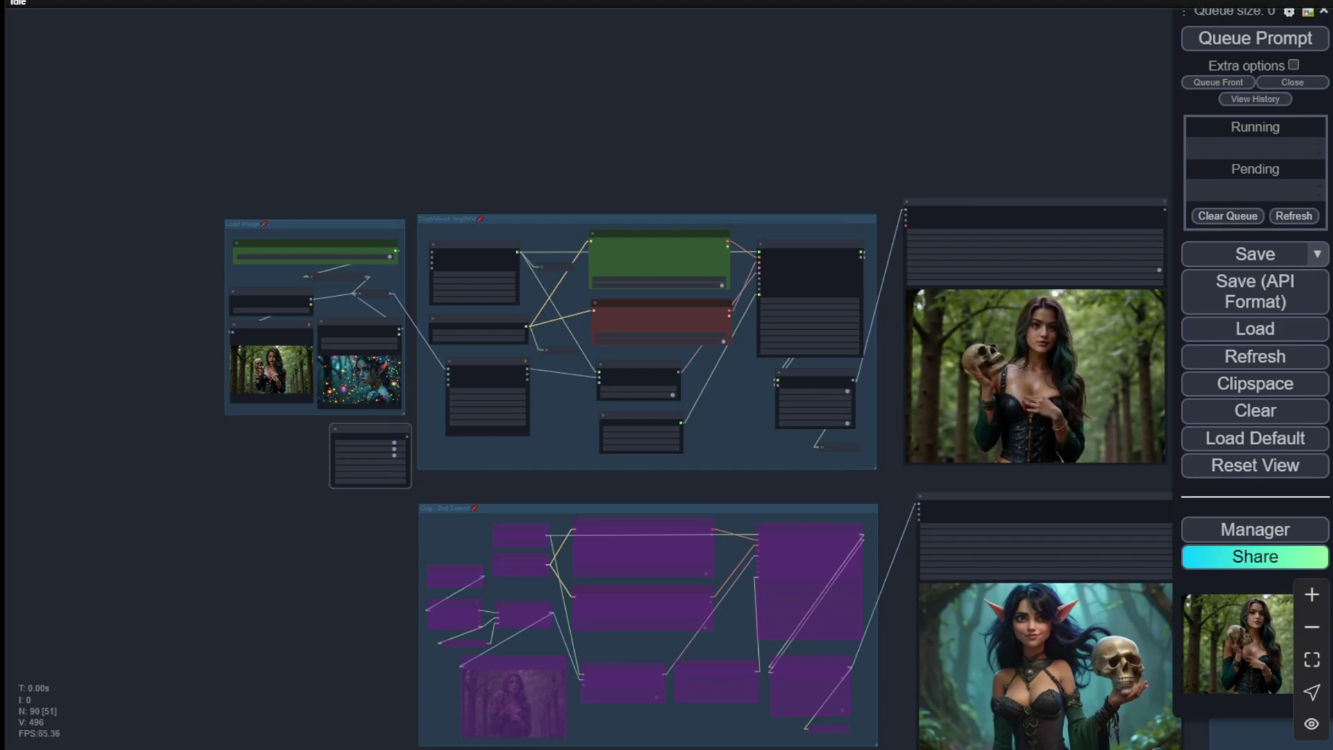
Look over the bypassed Cog extend groups and check which groups are enabled in the Fast Groups Bypasser
{"action": "left_click_drag", "start_coordinate": [829, 152], "coordinate": [512, 132]}
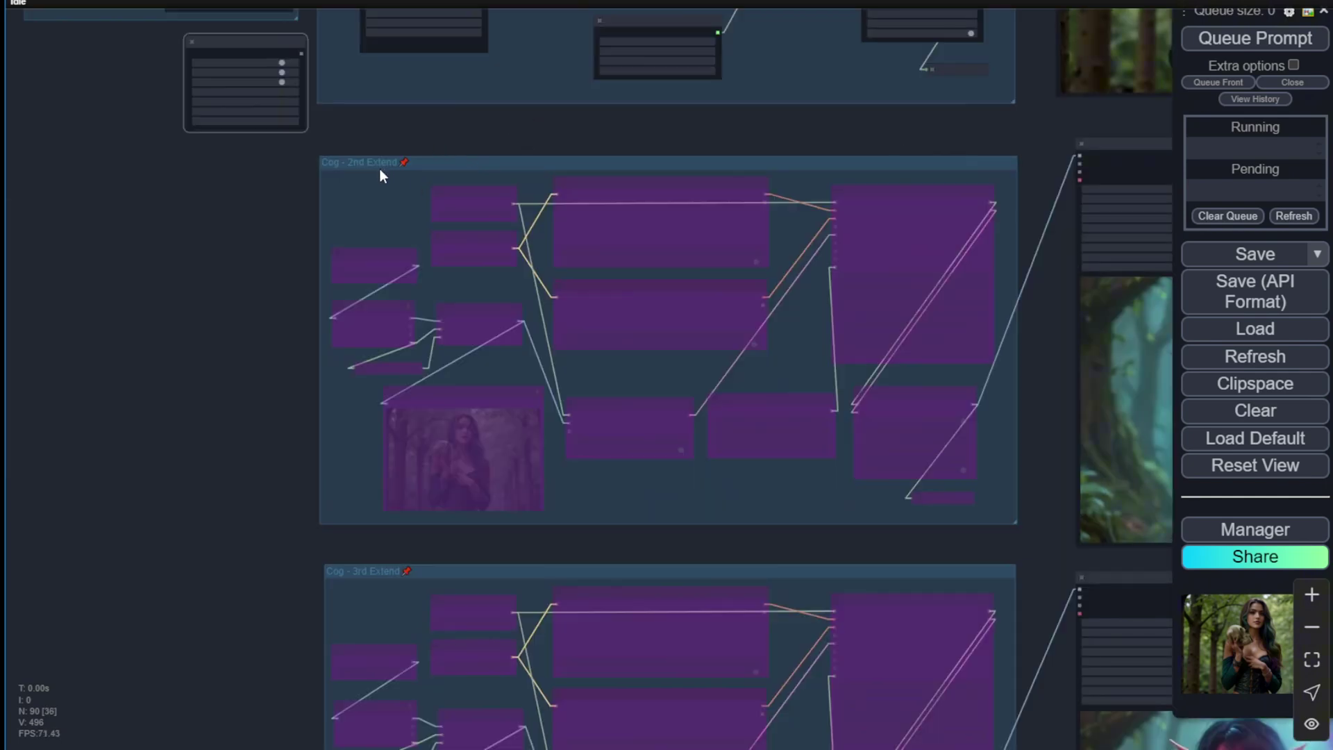
{"action": "left_click_drag", "start_coordinate": [284, 577], "coordinate": [324, 197]}
{"action": "scroll", "coordinate": [283, 544], "scroll_direction": "up", "scroll_amount": 5}
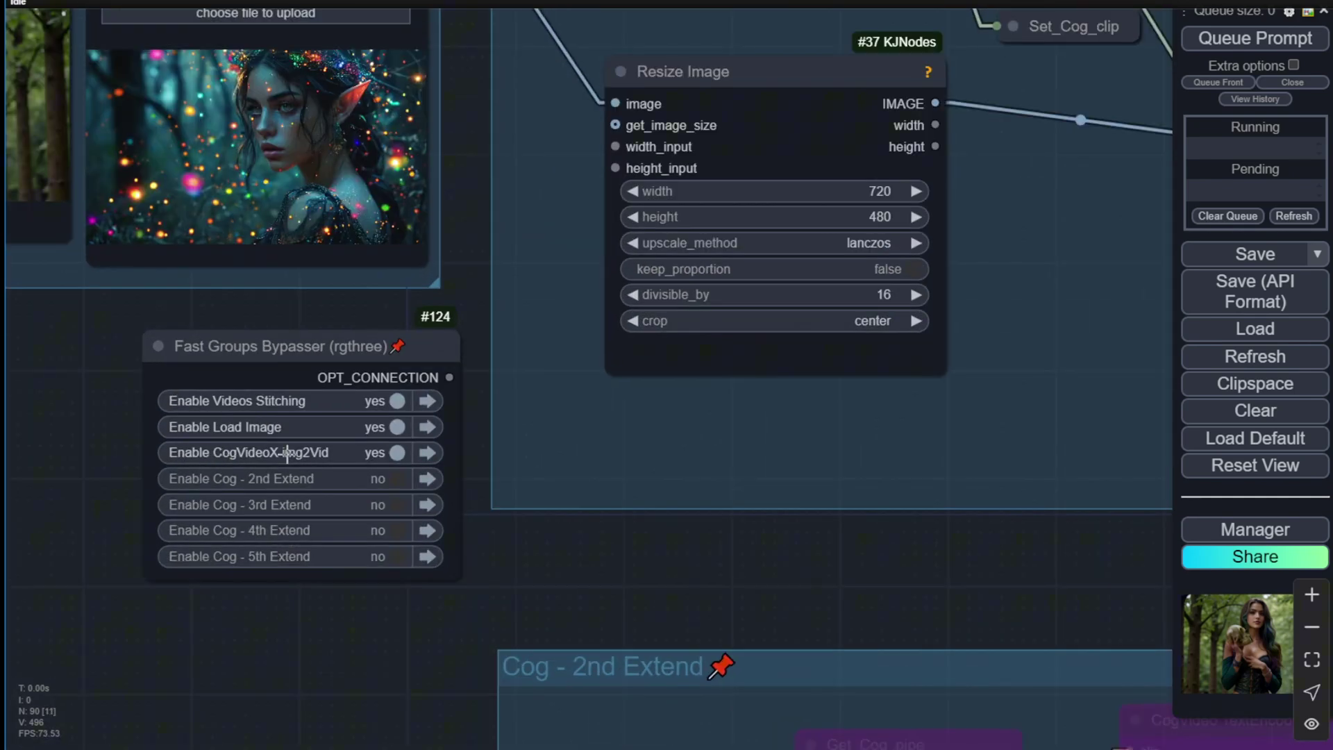
{"action": "scroll", "coordinate": [640, 558], "scroll_direction": "down", "scroll_amount": 5}
{"action": "scroll", "coordinate": [752, 551], "scroll_direction": "down", "scroll_amount": 1}
Review the first generated clip in Video Combine and compare it with the CogVideo Sampler and CogVideo Decode settings
{"action": "left_click_drag", "start_coordinate": [751, 551], "coordinate": [732, 669]}
{"action": "left_click_drag", "start_coordinate": [800, 562], "coordinate": [350, 568]}
{"action": "left_click_drag", "start_coordinate": [732, 521], "coordinate": [800, 449]}
{"action": "left_click_drag", "start_coordinate": [1112, 294], "coordinate": [604, 208]}
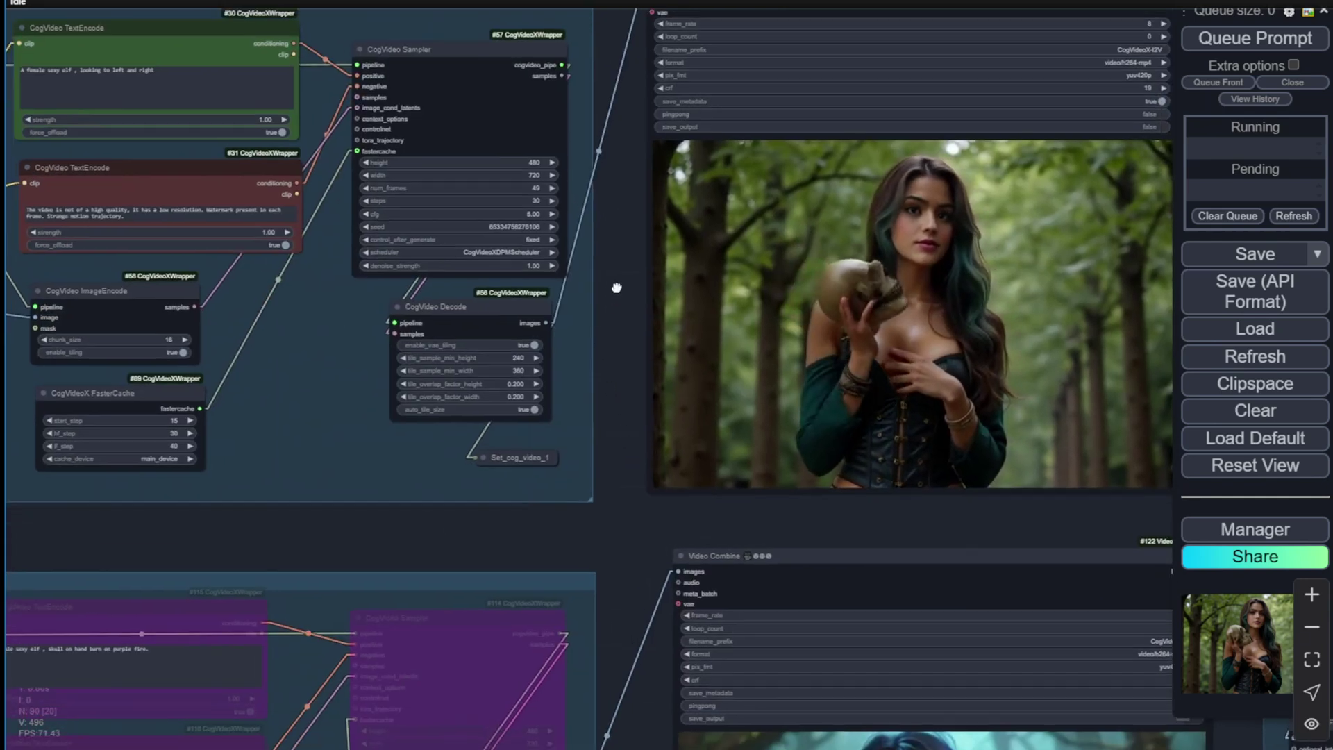
{"action": "left_click_drag", "start_coordinate": [625, 296], "coordinate": [814, 455]}
{"action": "scroll", "coordinate": [722, 424], "scroll_direction": "up", "scroll_amount": 7}
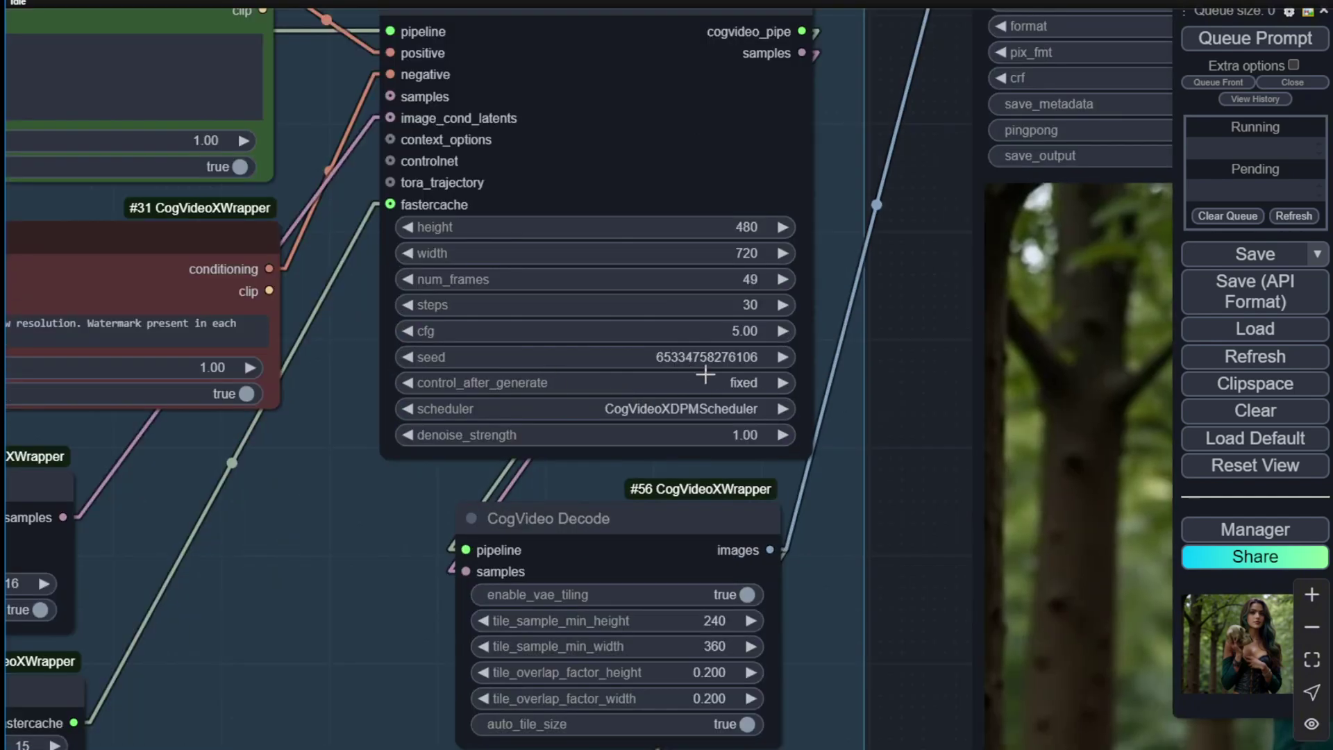
{"action": "scroll", "coordinate": [881, 590], "scroll_direction": "down", "scroll_amount": 8}
{"action": "left_click_drag", "start_coordinate": [881, 586], "coordinate": [819, 377]}
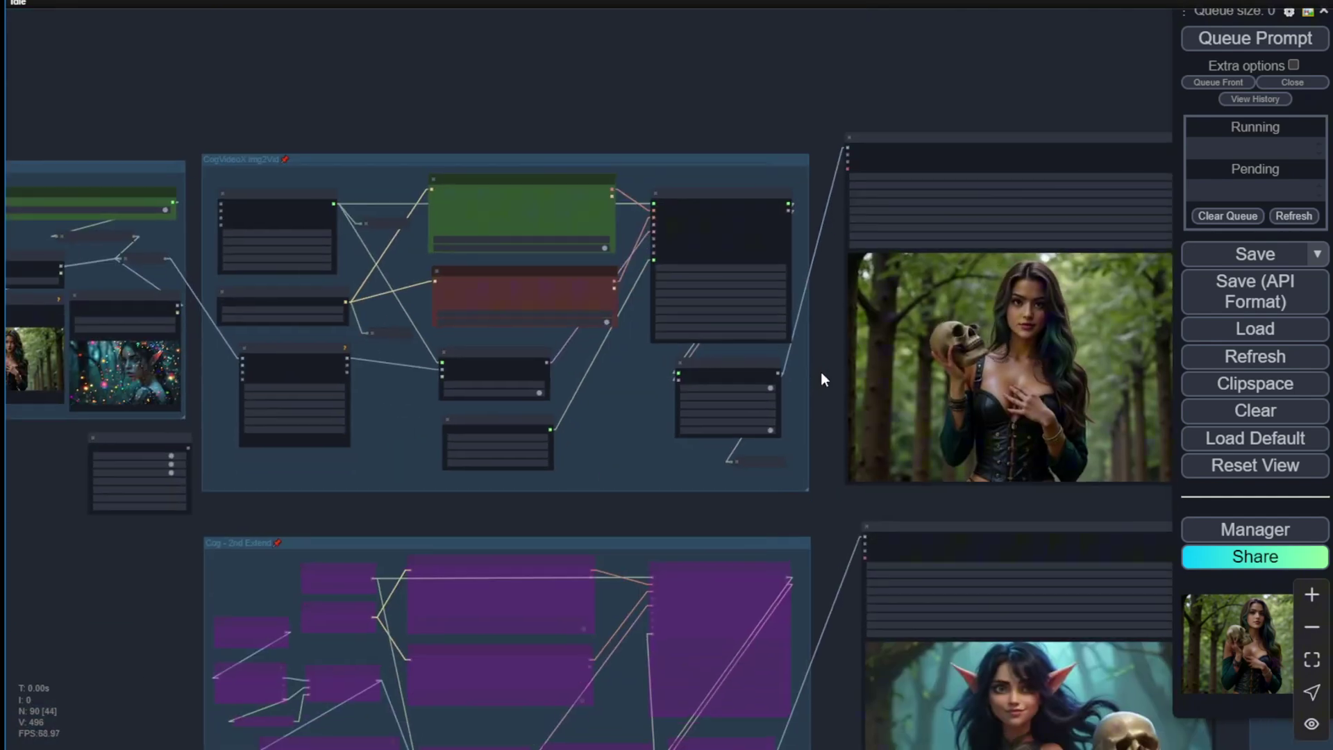
{"action": "left_click_drag", "start_coordinate": [827, 716], "coordinate": [811, 657]}
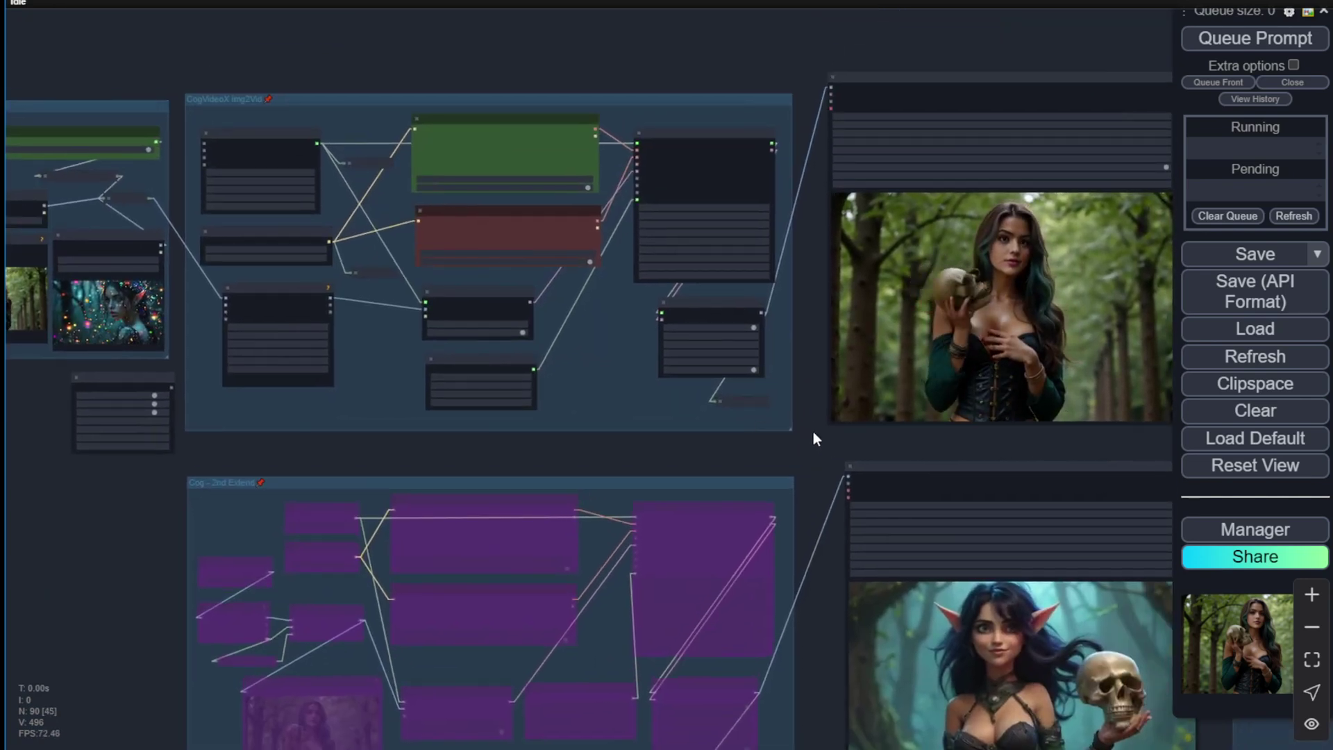
{"action": "scroll", "coordinate": [815, 435], "scroll_direction": "up", "scroll_amount": 4}
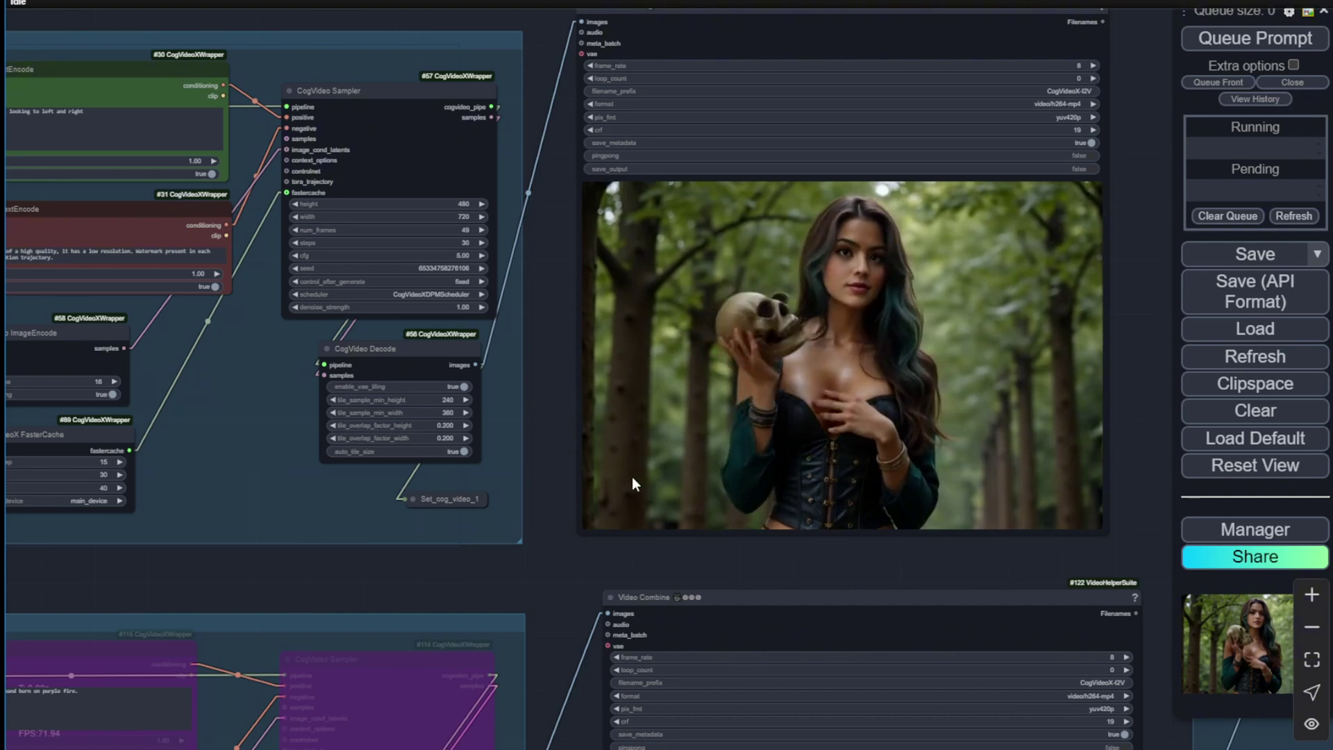
{"action": "scroll", "coordinate": [561, 501], "scroll_direction": "up", "scroll_amount": 5}
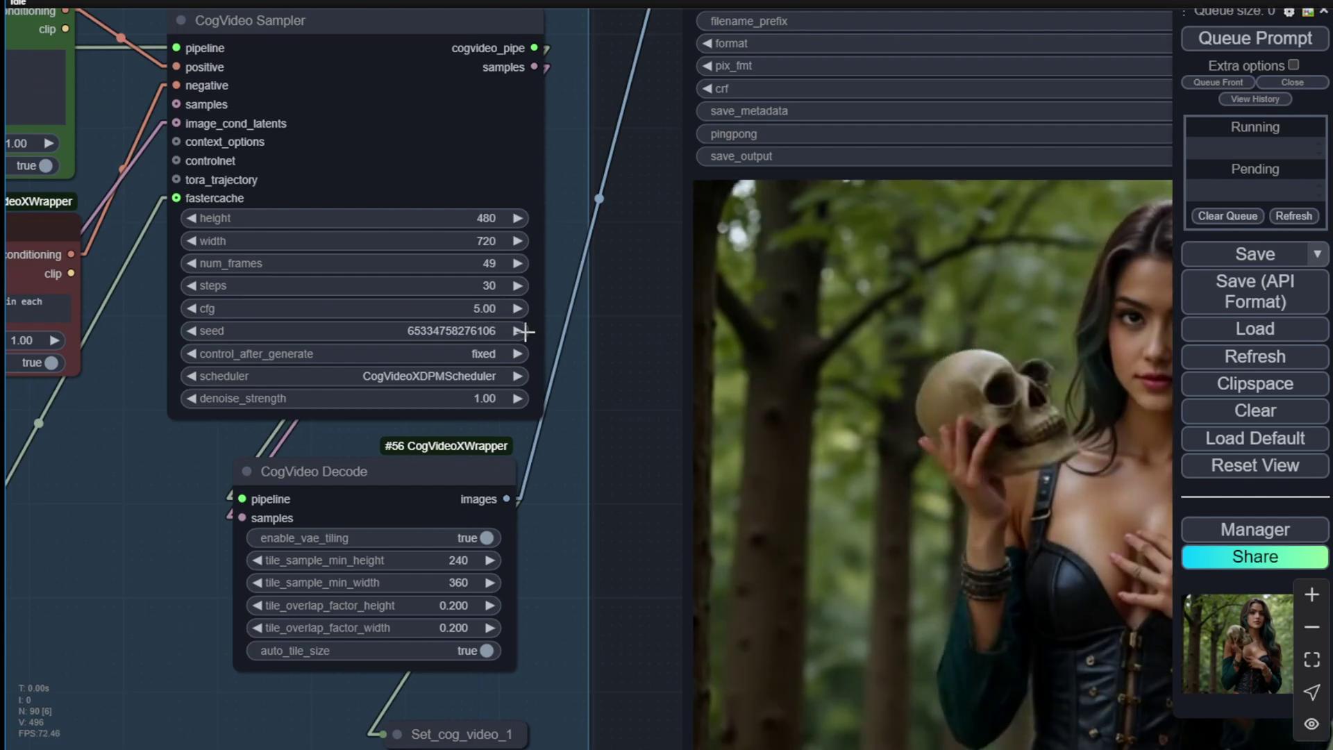
{"action": "left_click", "coordinate": [521, 333]}
{"action": "left_click", "coordinate": [518, 332]}
{"action": "left_click", "coordinate": [518, 333]}
{"action": "left_click", "coordinate": [518, 333]}
{"action": "scroll", "coordinate": [640, 400], "scroll_direction": "down", "scroll_amount": 6}
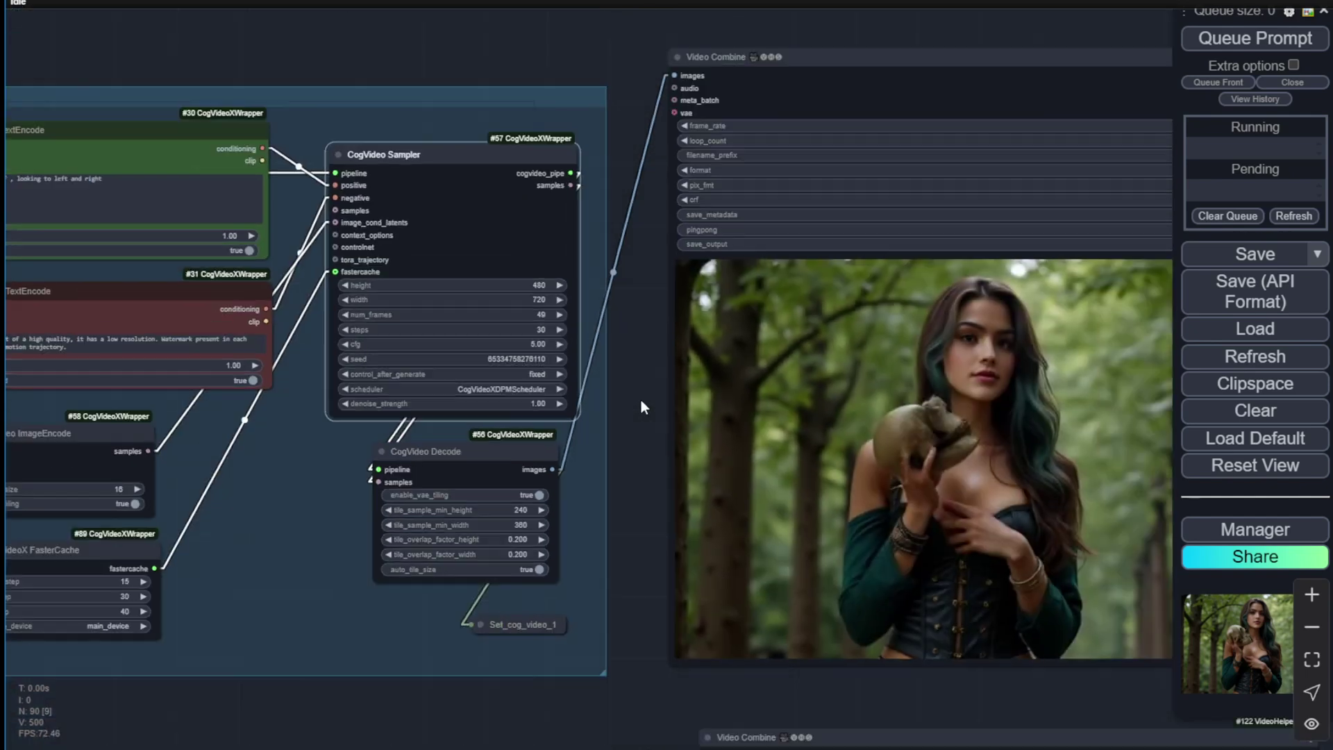
{"action": "left_click", "coordinate": [1234, 40]}
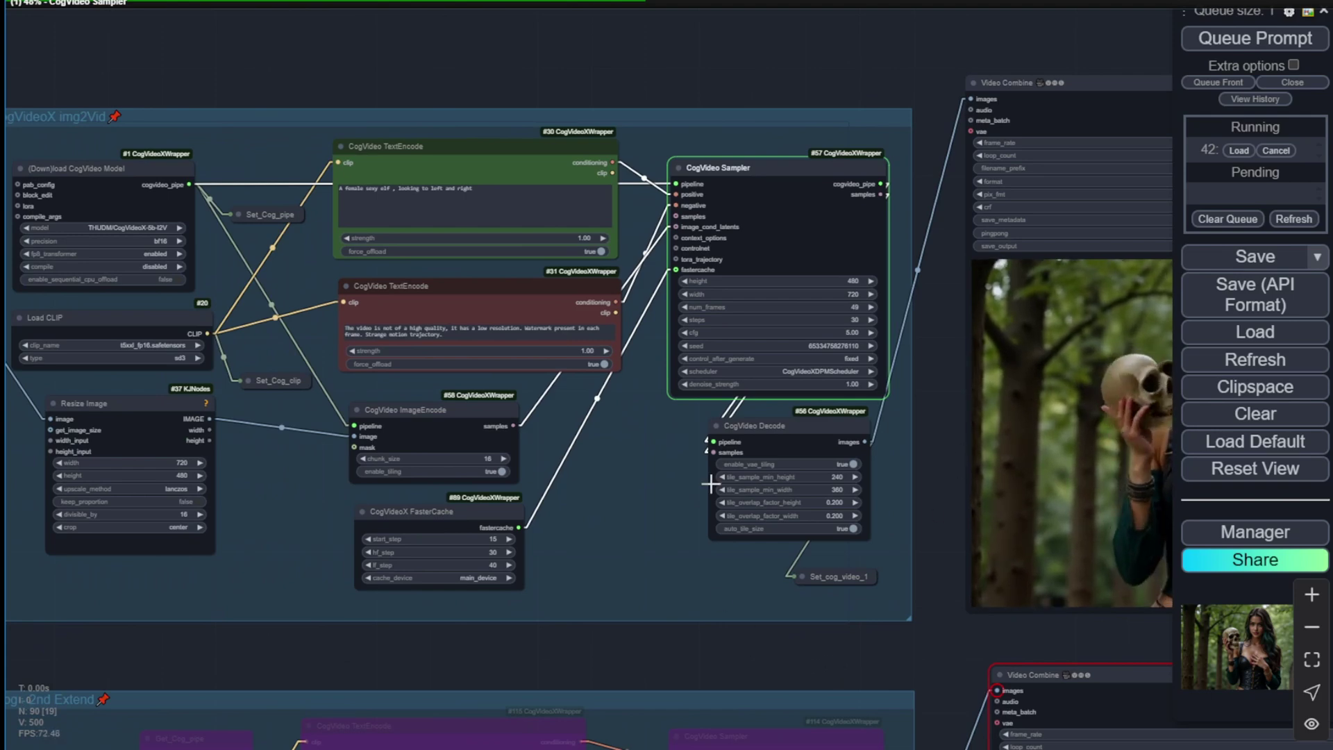
Survey the bypassed Cog - 2nd Extend and 3rd Extend groups with their Video Combine previews during the run
{"action": "scroll", "coordinate": [907, 643], "scroll_direction": "down", "scroll_amount": 3}
{"action": "left_click_drag", "start_coordinate": [908, 648], "coordinate": [952, 459]}
{"action": "left_click_drag", "start_coordinate": [301, 504], "coordinate": [226, 305]}
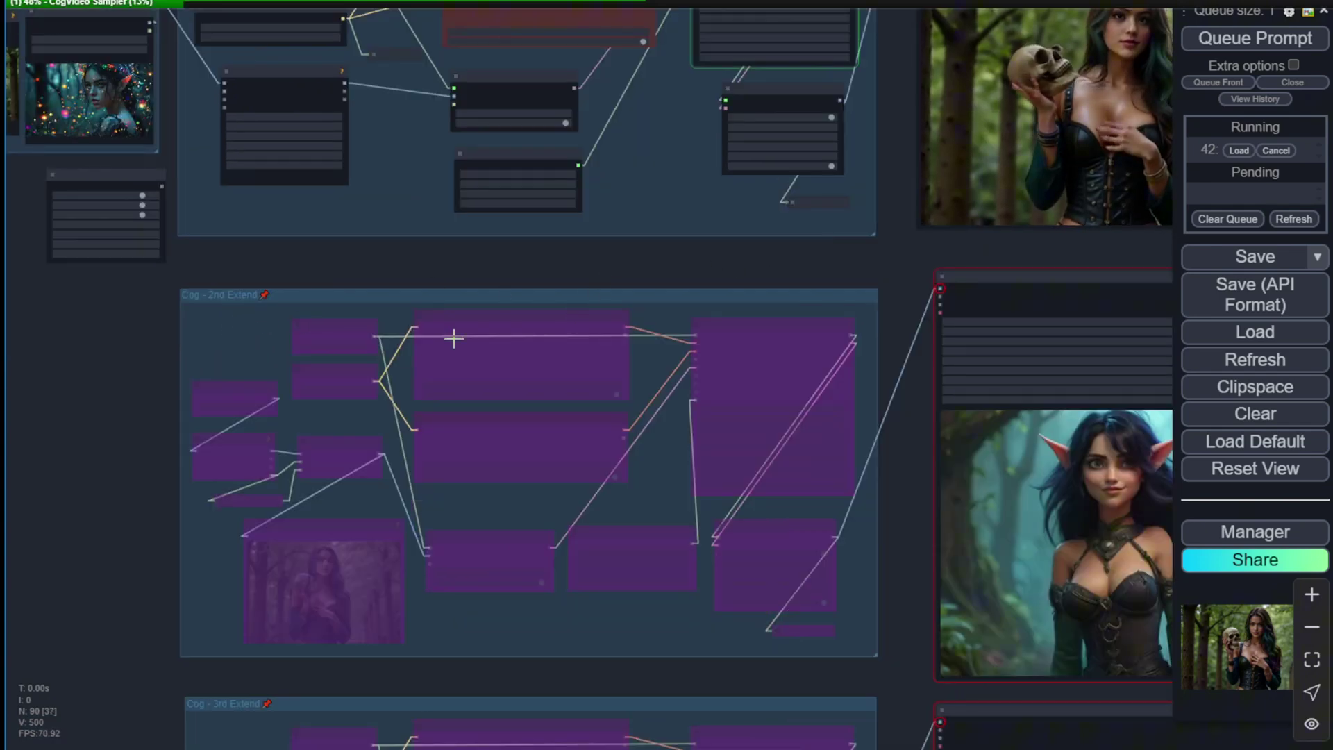
{"action": "scroll", "coordinate": [518, 295], "scroll_direction": "down", "scroll_amount": 3}
{"action": "left_click_drag", "start_coordinate": [581, 271], "coordinate": [409, 402]}
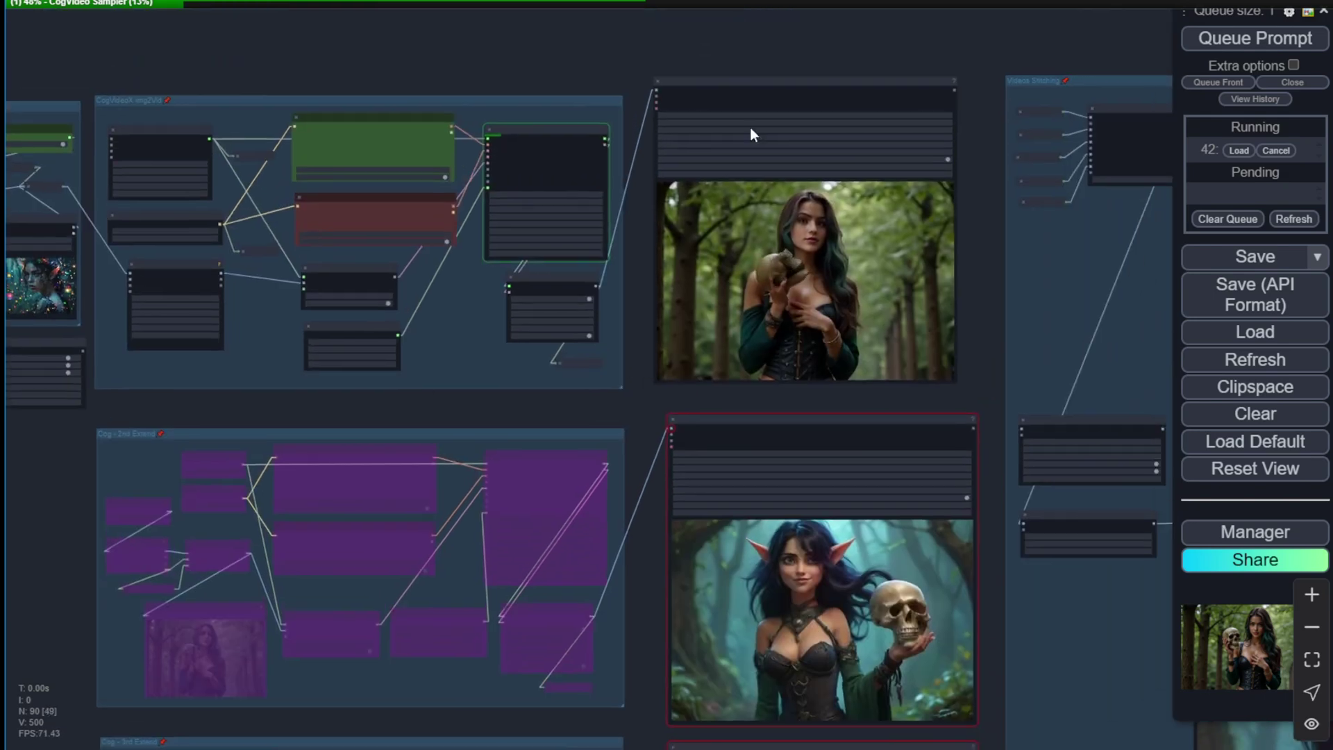
{"action": "left_click_drag", "start_coordinate": [643, 442], "coordinate": [603, 177]}
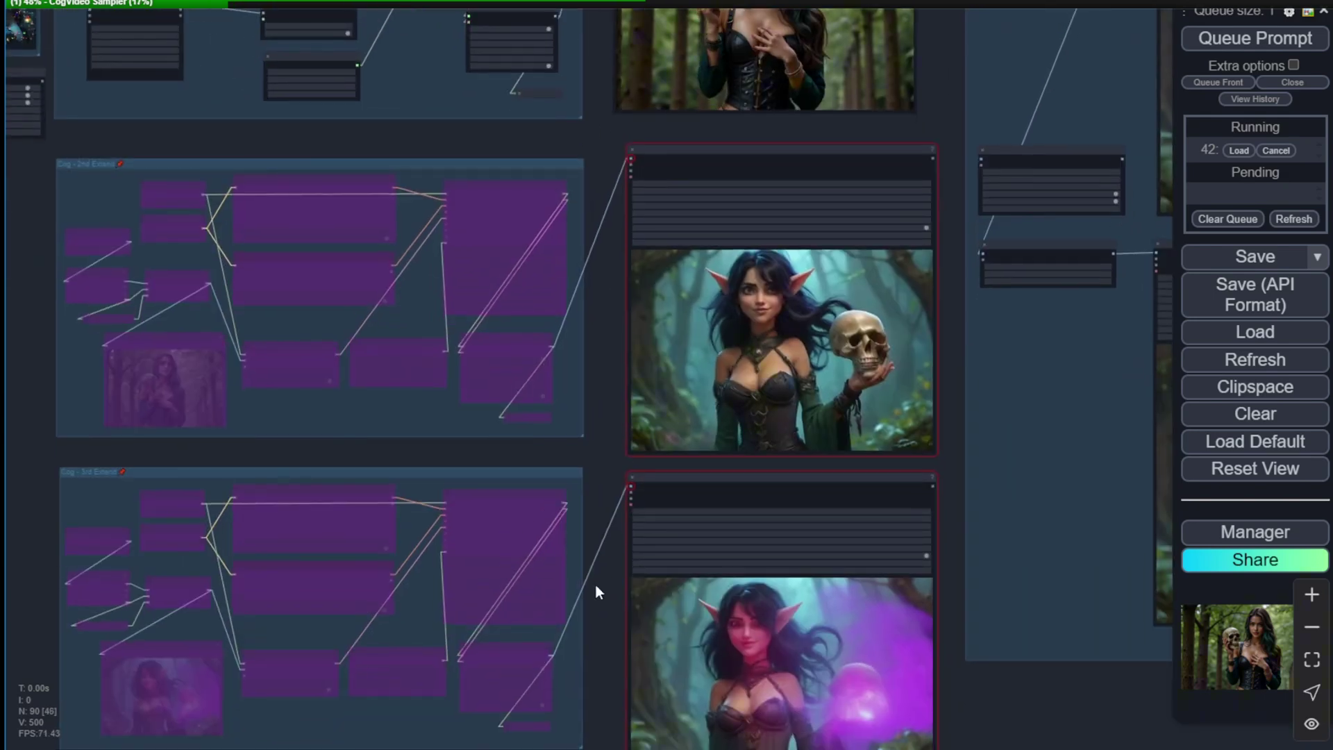
{"action": "left_click_drag", "start_coordinate": [606, 468], "coordinate": [657, 294]}
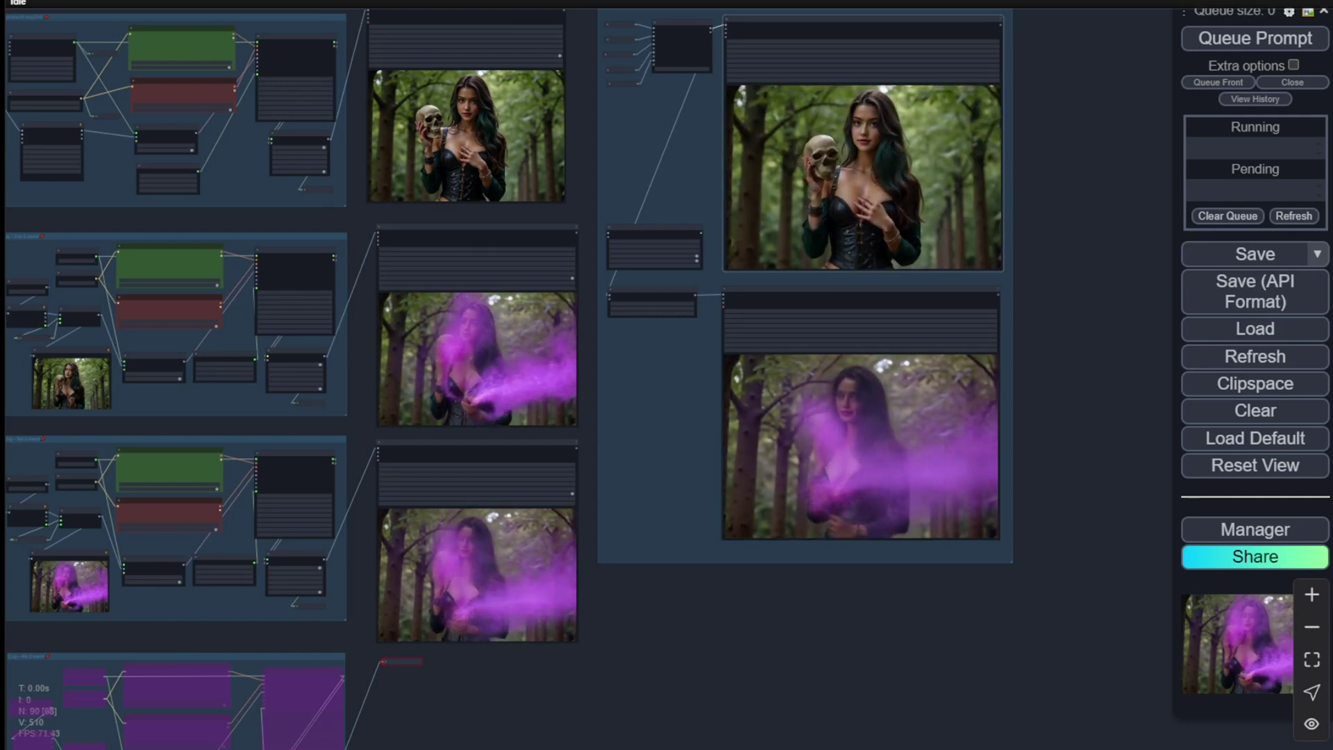
Review the clips in the Videos Stitching group and check the CogVideo model, Load CLIP and Resize Image settings
{"action": "left_click_drag", "start_coordinate": [369, 215], "coordinate": [547, 204]}
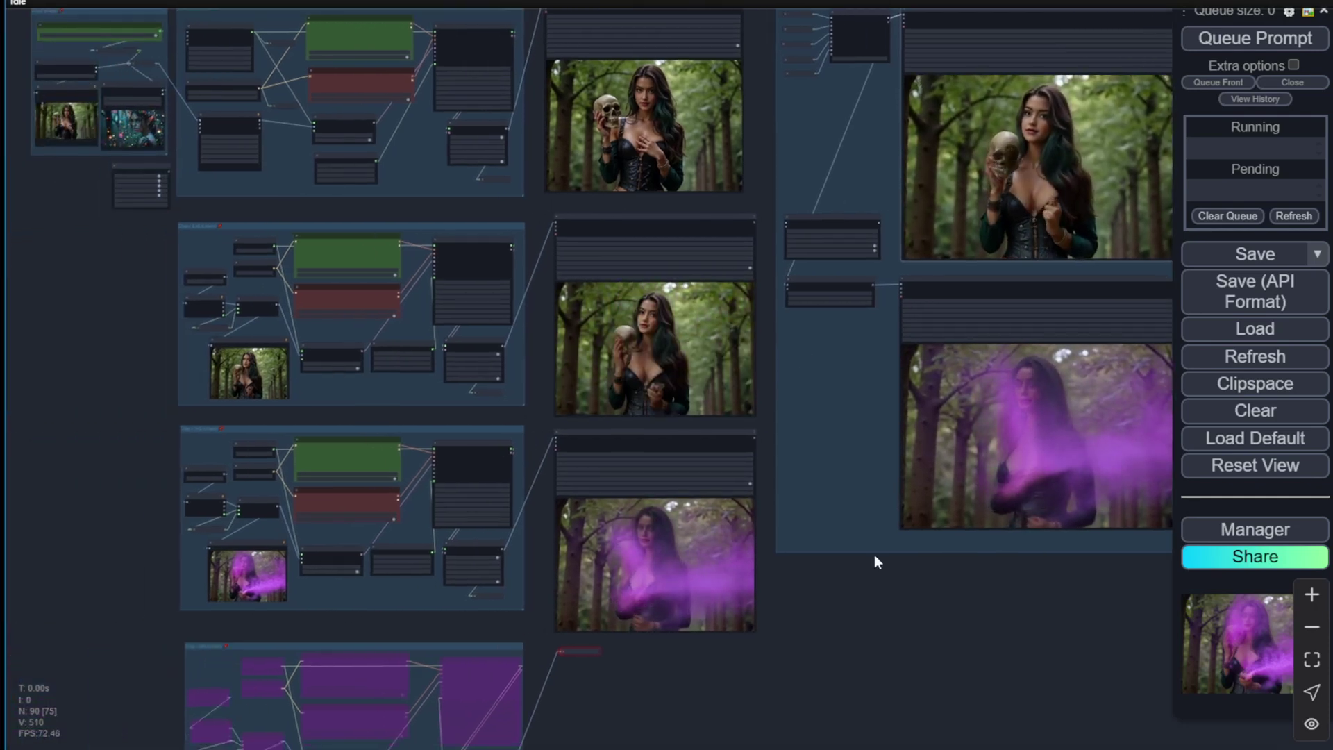
{"action": "left_click_drag", "start_coordinate": [918, 594], "coordinate": [761, 606]}
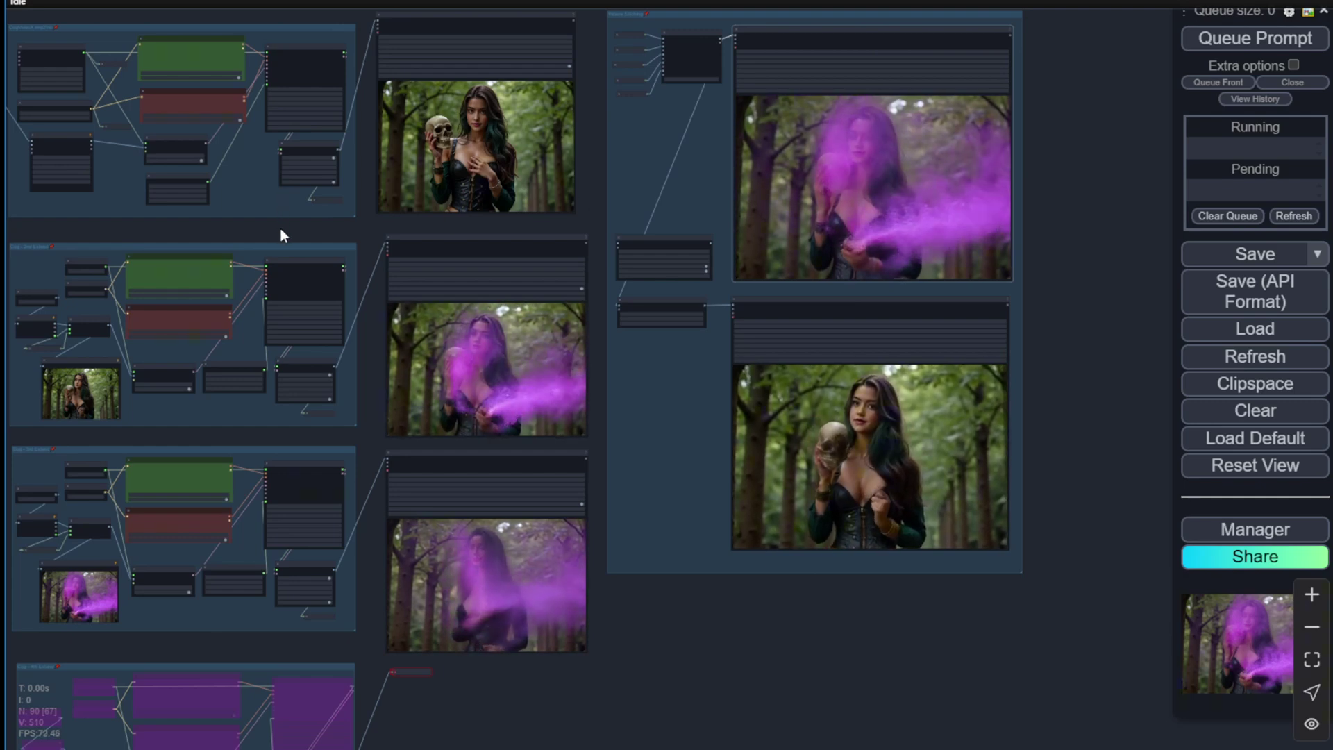
{"action": "left_click_drag", "start_coordinate": [280, 227], "coordinate": [655, 310]}
{"action": "scroll", "coordinate": [396, 143], "scroll_direction": "up", "scroll_amount": 10}
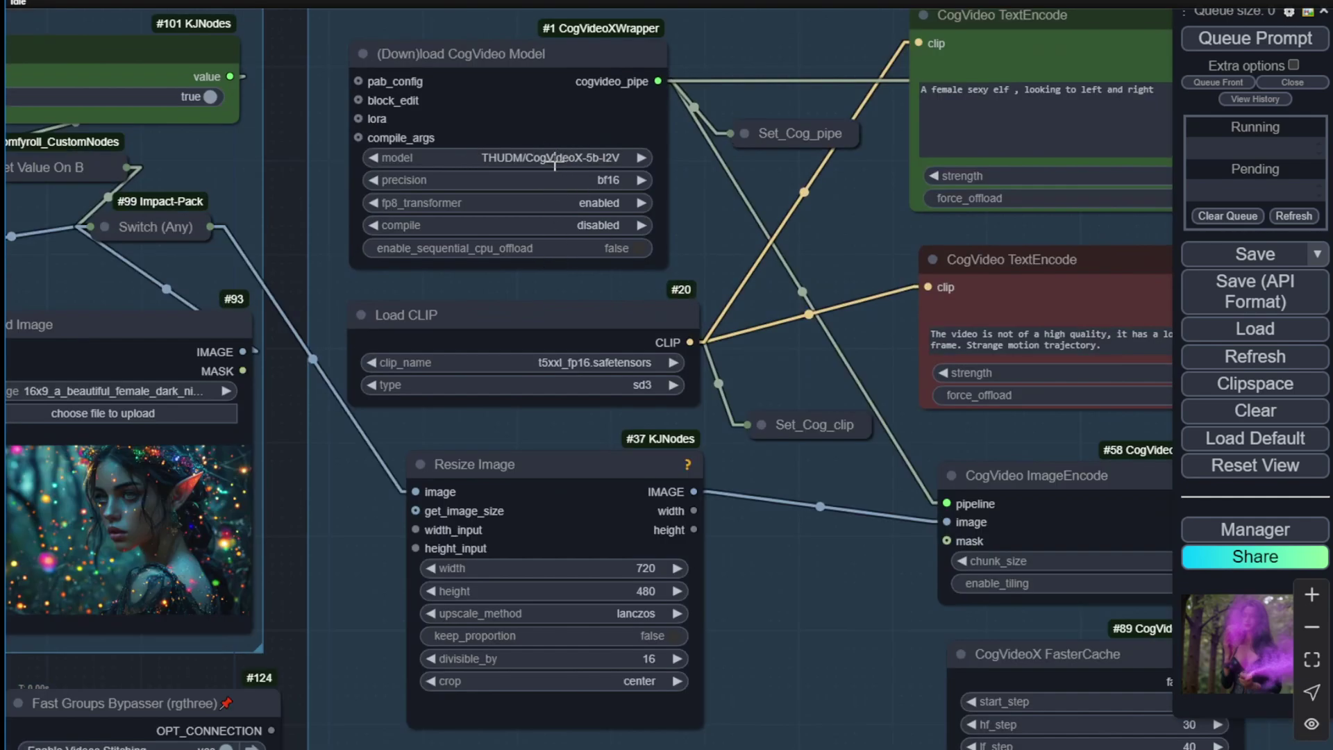
{"action": "scroll", "coordinate": [398, 297], "scroll_direction": "down", "scroll_amount": 6}
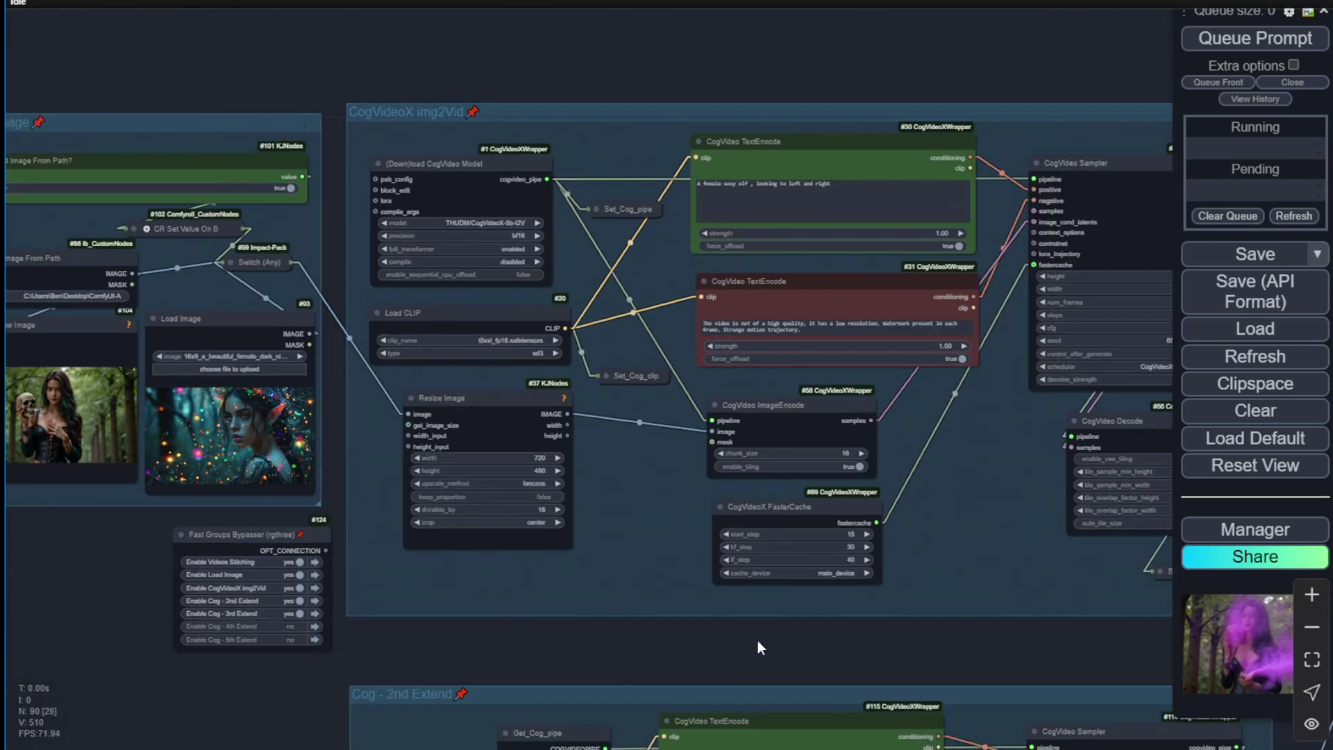
Follow the clips from CogVideoX img2Vid through the extend groups and watch the final stitched video
{"action": "left_click_drag", "start_coordinate": [758, 647], "coordinate": [159, 536]}
{"action": "scroll", "coordinate": [968, 310], "scroll_direction": "down", "scroll_amount": 4}
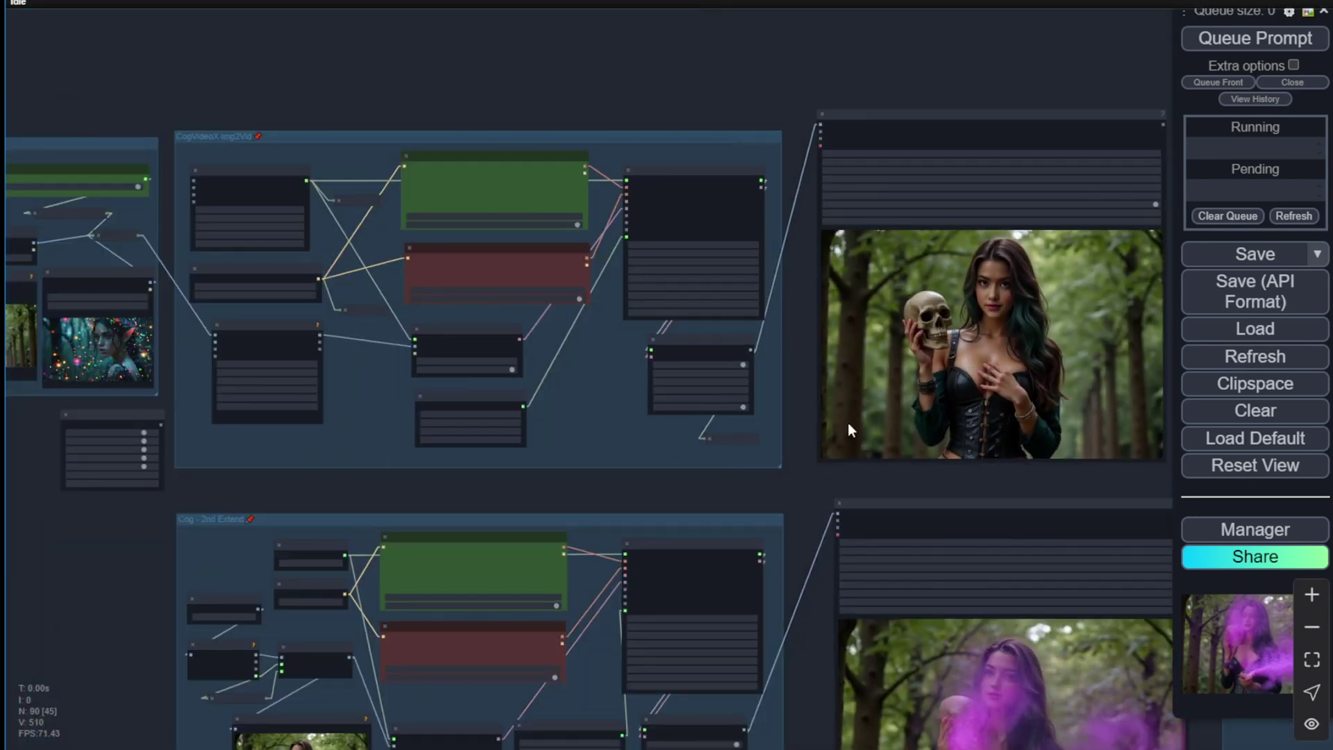
{"action": "left_click_drag", "start_coordinate": [811, 477], "coordinate": [581, 139]}
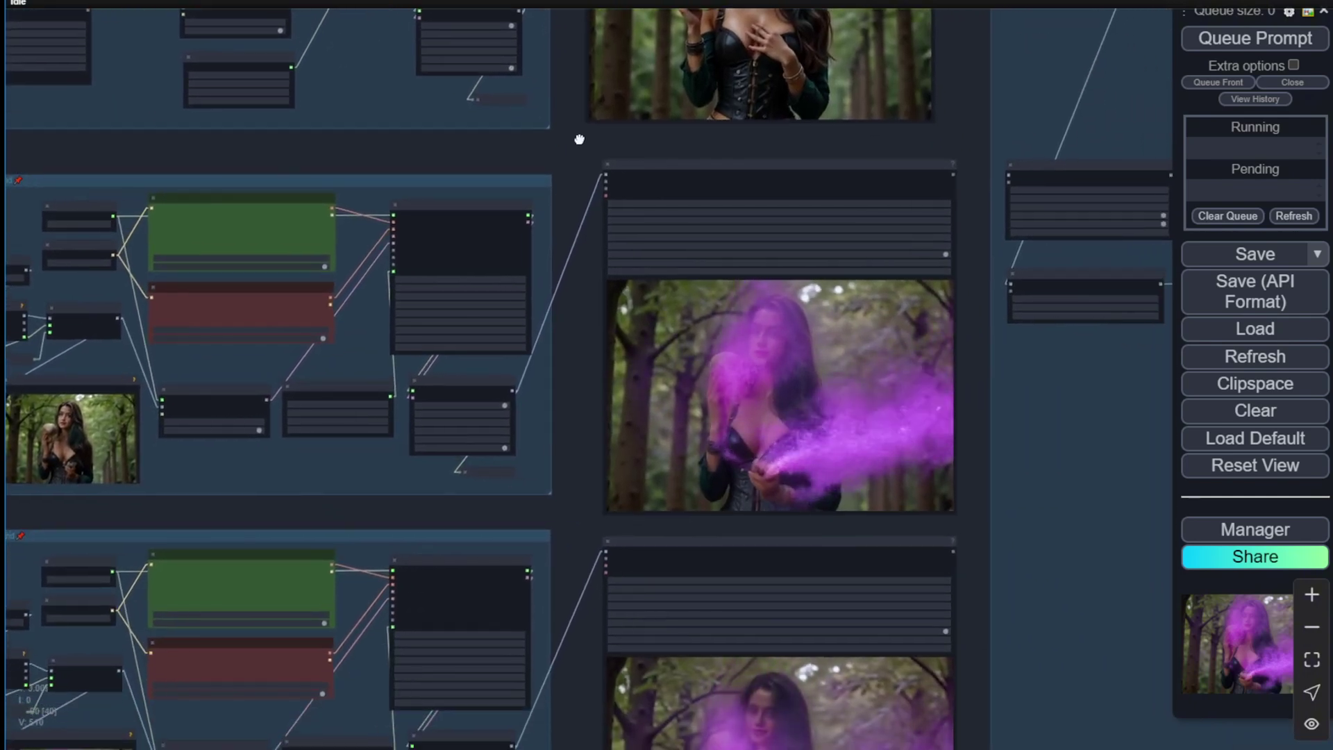
{"action": "left_click", "coordinate": [624, 162]}
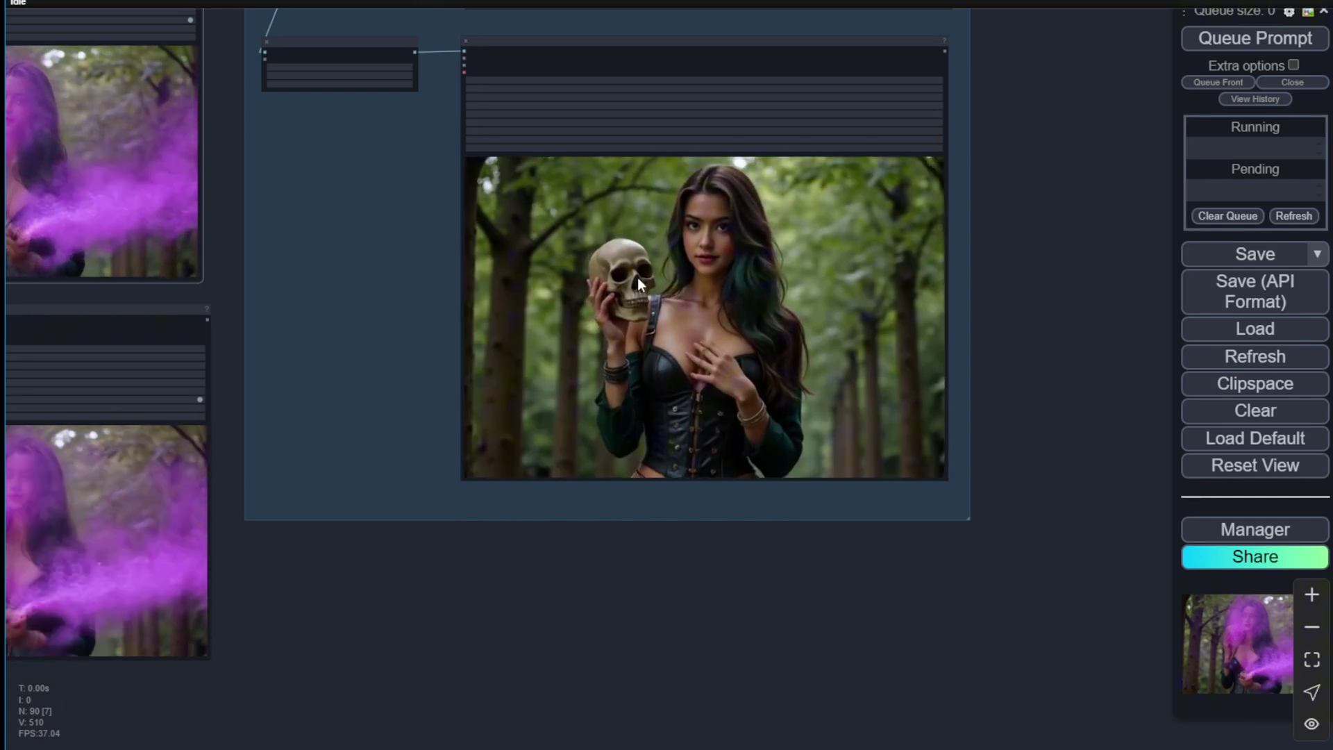
{"action": "scroll", "coordinate": [451, 448], "scroll_direction": "down", "scroll_amount": 3}
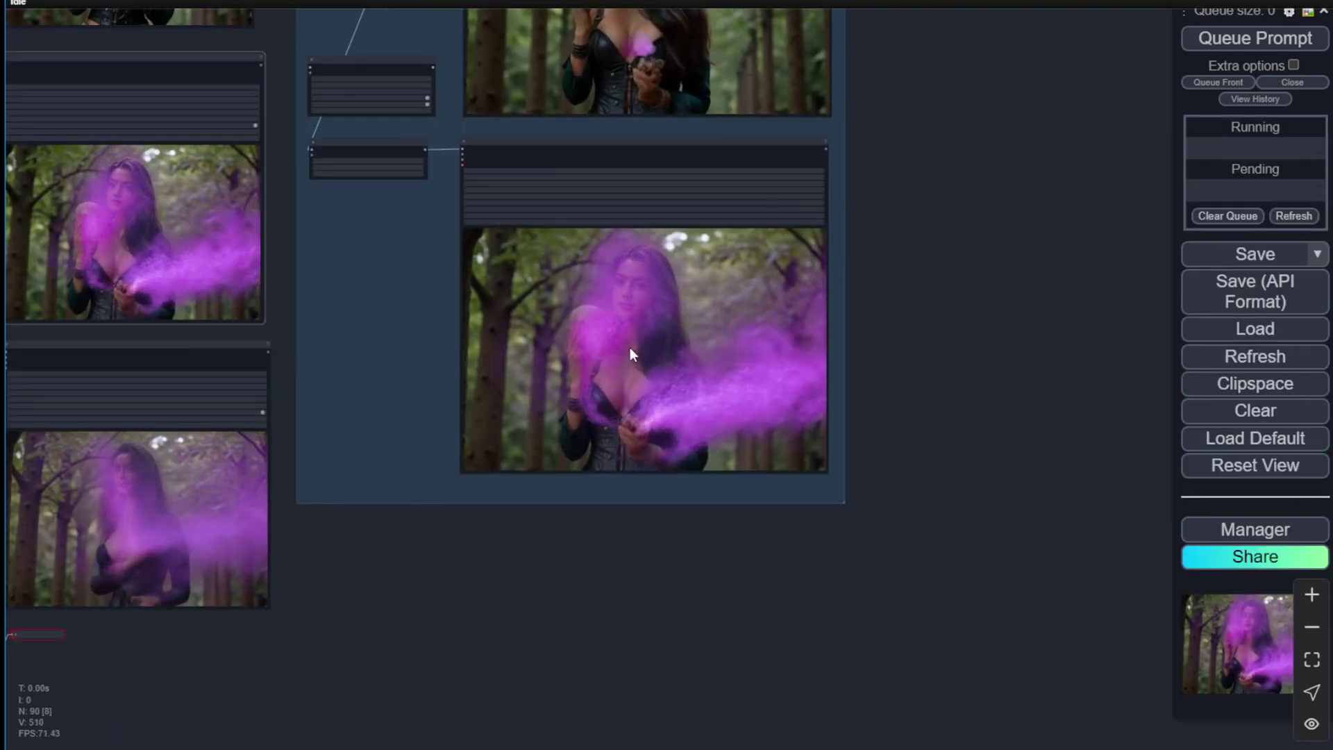
{"action": "left_click_drag", "start_coordinate": [531, 554], "coordinate": [1023, 730]}
{"action": "left_click_drag", "start_coordinate": [458, 220], "coordinate": [737, 364]}
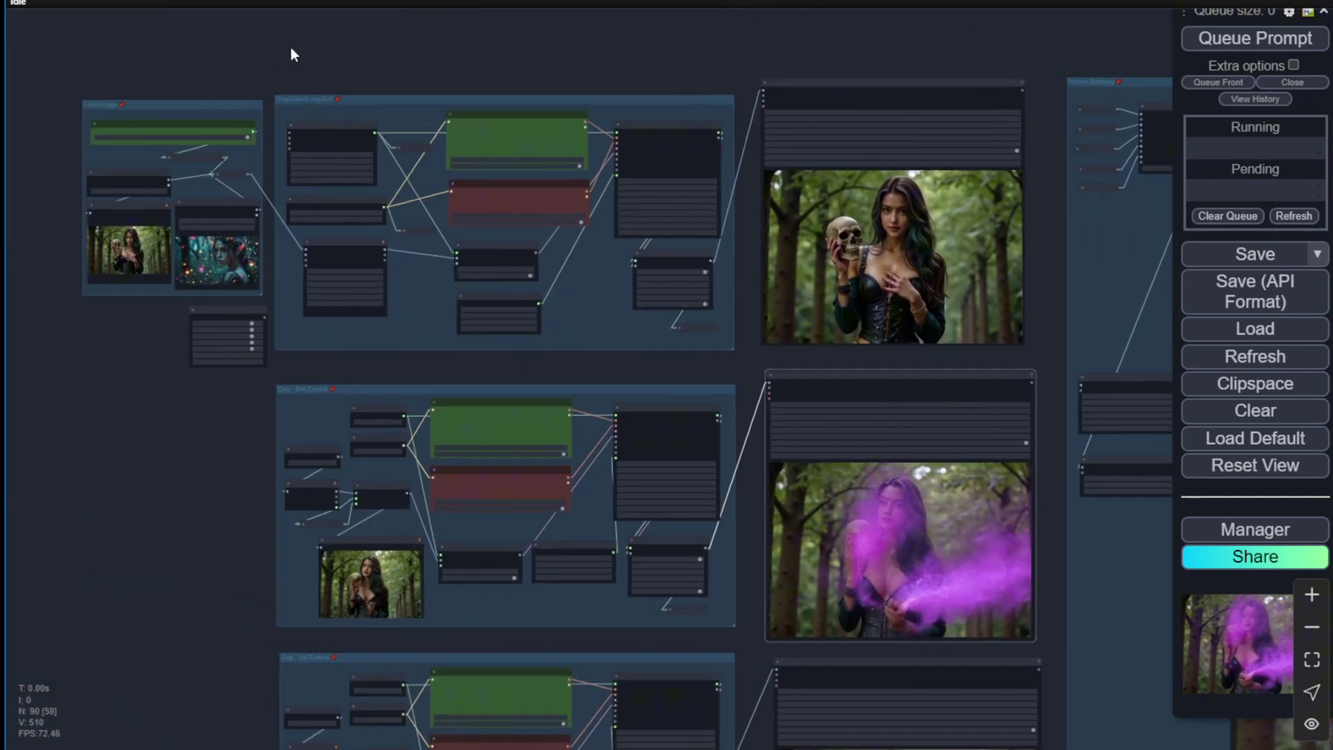
Check the enabled groups in the Fast Groups Bypasser and the elf picture in the Load Image node
{"action": "left_click_drag", "start_coordinate": [277, 57], "coordinate": [638, 118]}
{"action": "scroll", "coordinate": [605, 341], "scroll_direction": "up", "scroll_amount": 15}
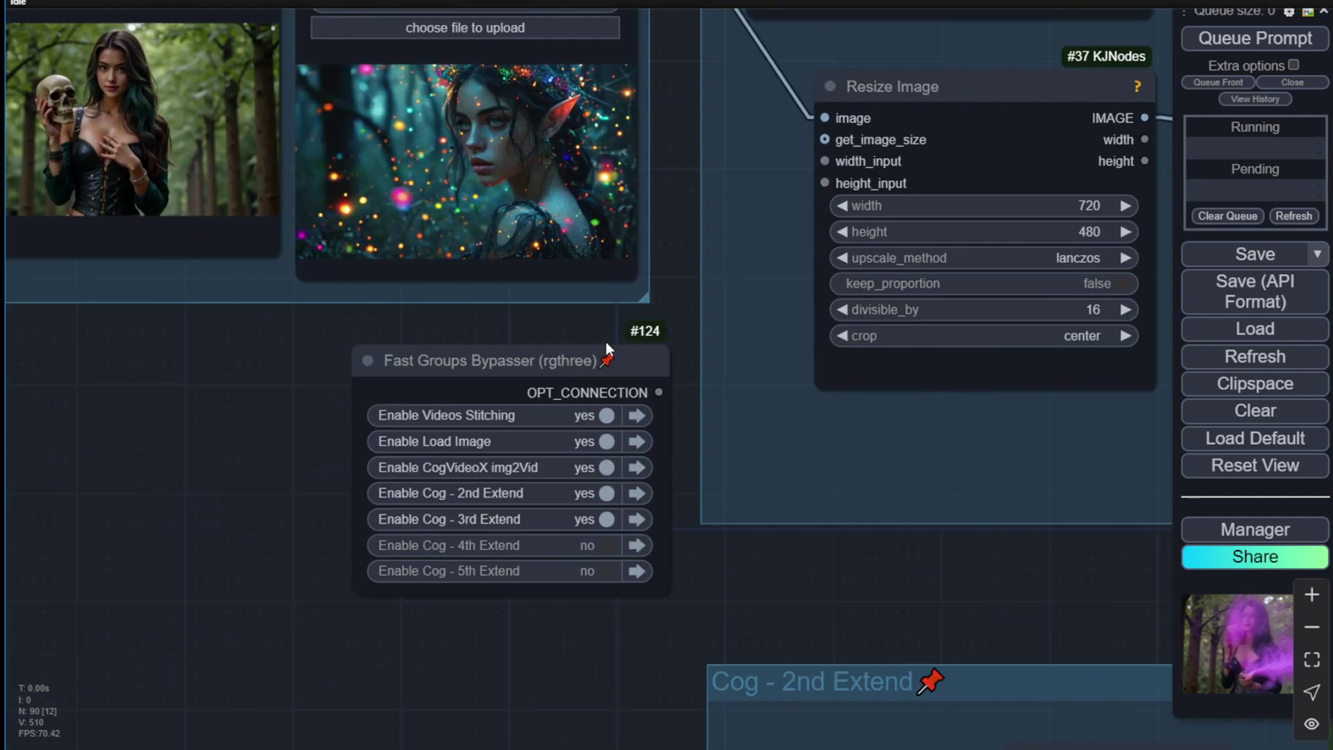
{"action": "left_click_drag", "start_coordinate": [675, 210], "coordinate": [797, 441]}
{"action": "scroll", "coordinate": [760, 430], "scroll_direction": "up", "scroll_amount": 6}
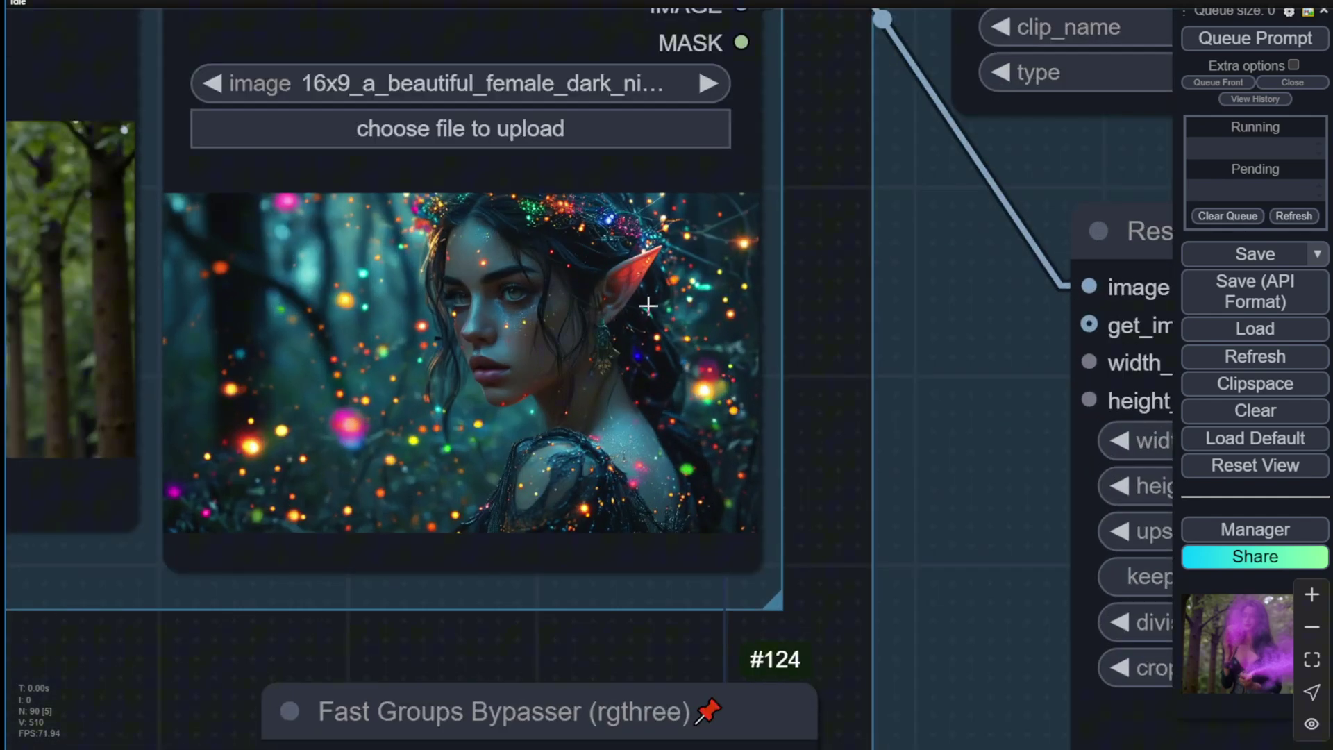
{"action": "left_click_drag", "start_coordinate": [843, 252], "coordinate": [1023, 363]}
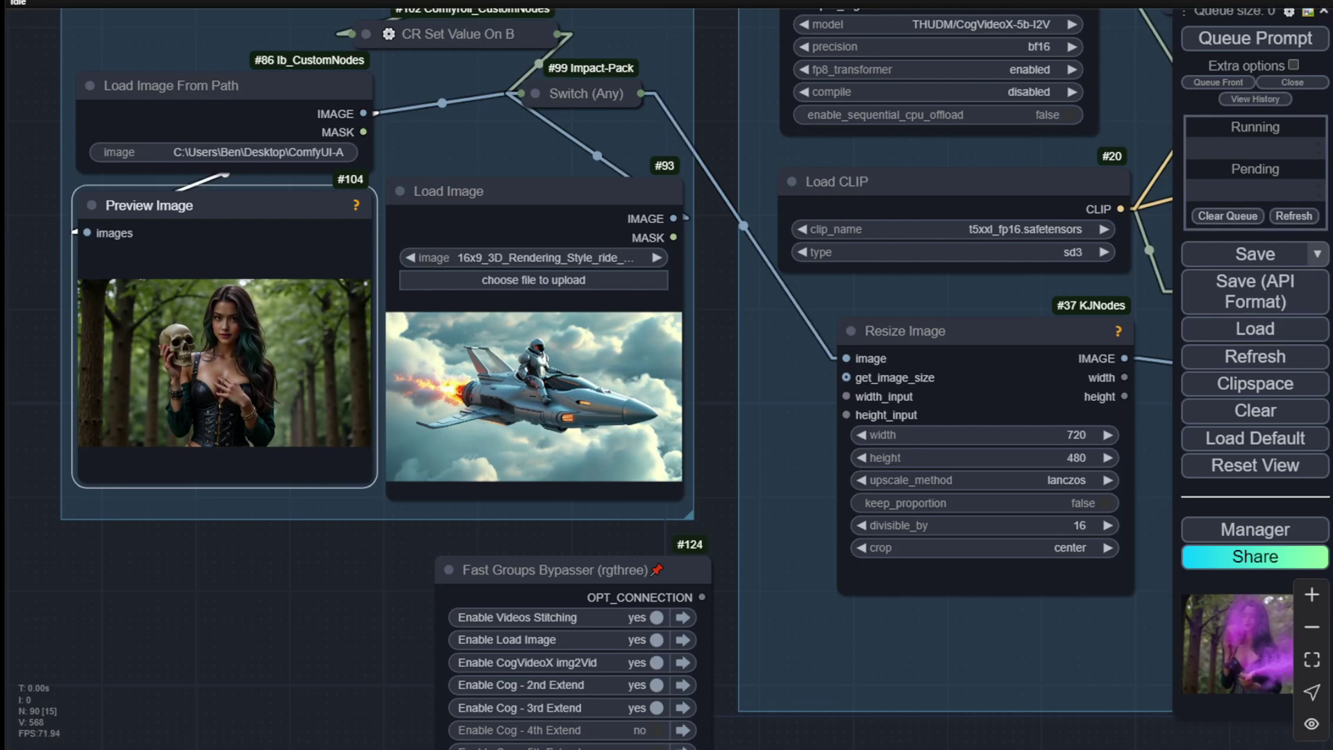
Collapse the Preview Image node under Load Image From Path and inspect the spaceship picture in the Load Image node
{"action": "scroll", "coordinate": [610, 486], "scroll_direction": "up", "scroll_amount": 7}
{"action": "scroll", "coordinate": [200, 569], "scroll_direction": "down", "scroll_amount": 1}
{"action": "left_click_drag", "start_coordinate": [200, 569], "coordinate": [688, 723]}
{"action": "left_click", "coordinate": [132, 159]}
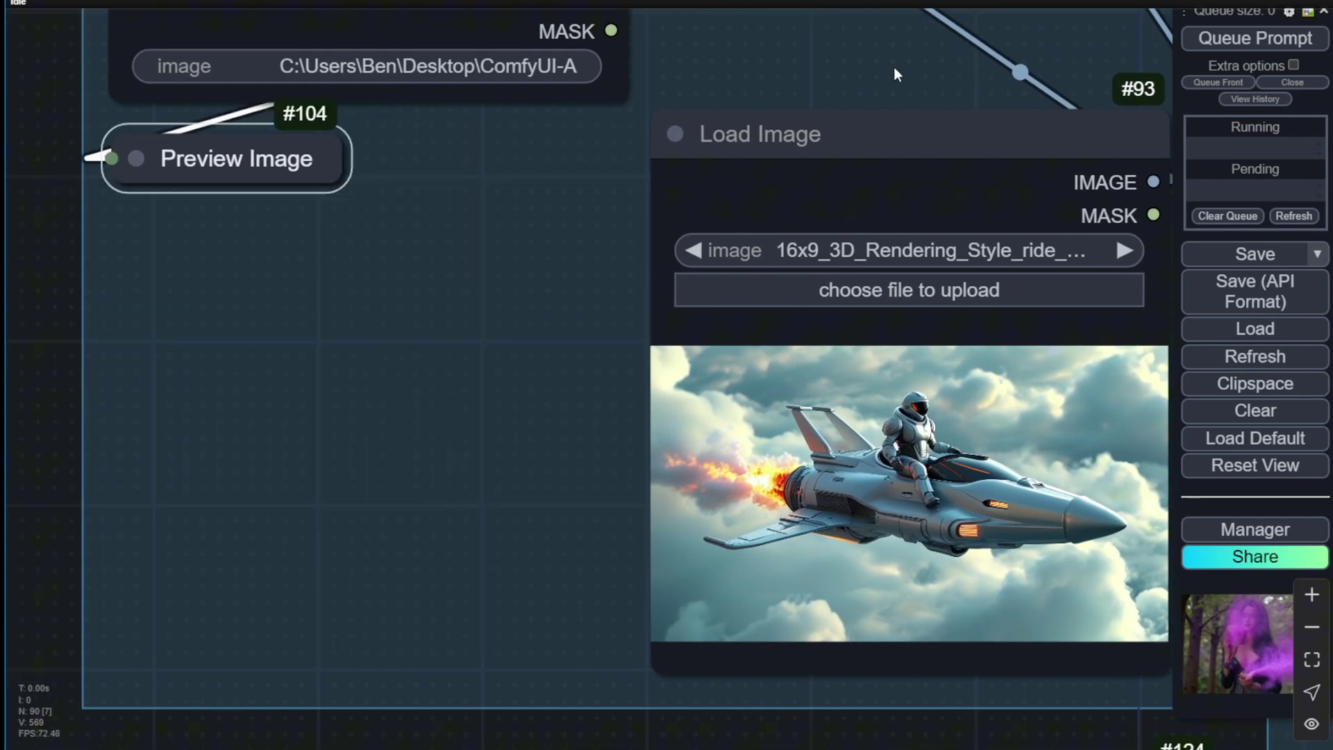
{"action": "left_click_drag", "start_coordinate": [888, 64], "coordinate": [565, 67]}
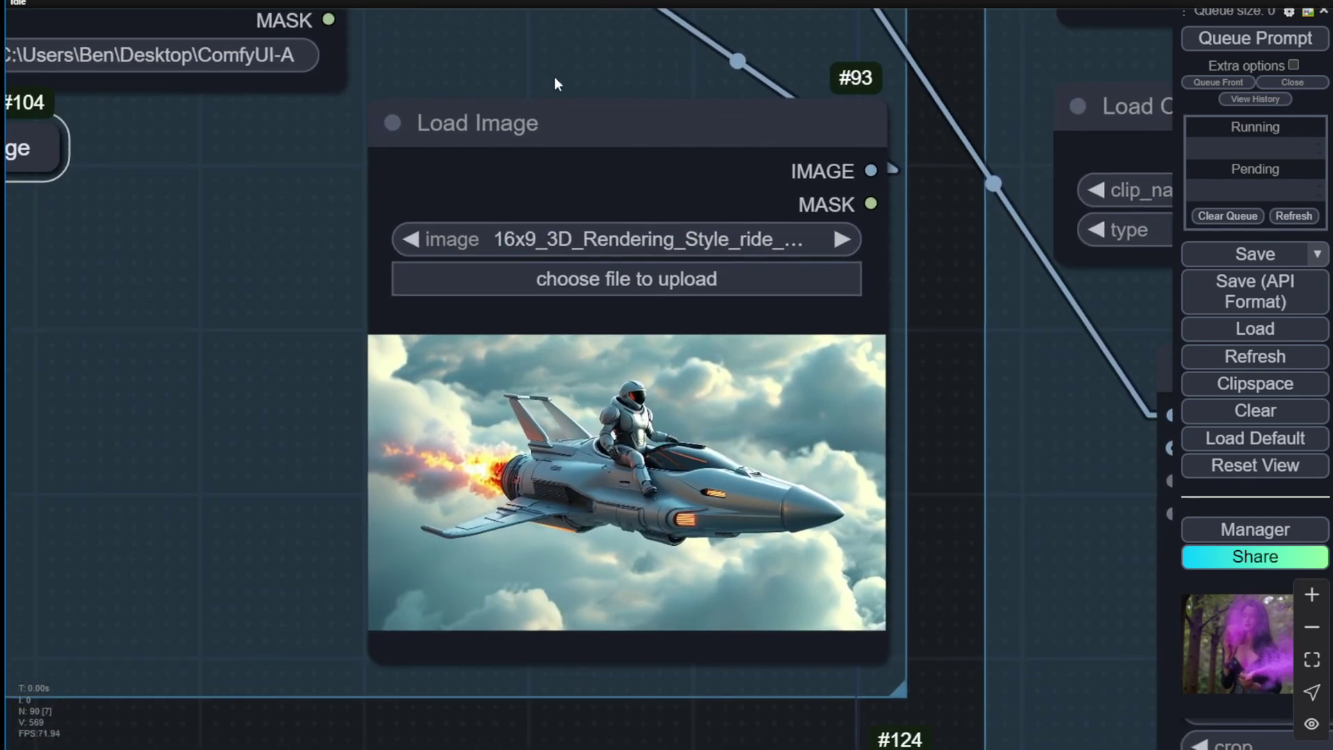
{"action": "left_click", "coordinate": [558, 61]}
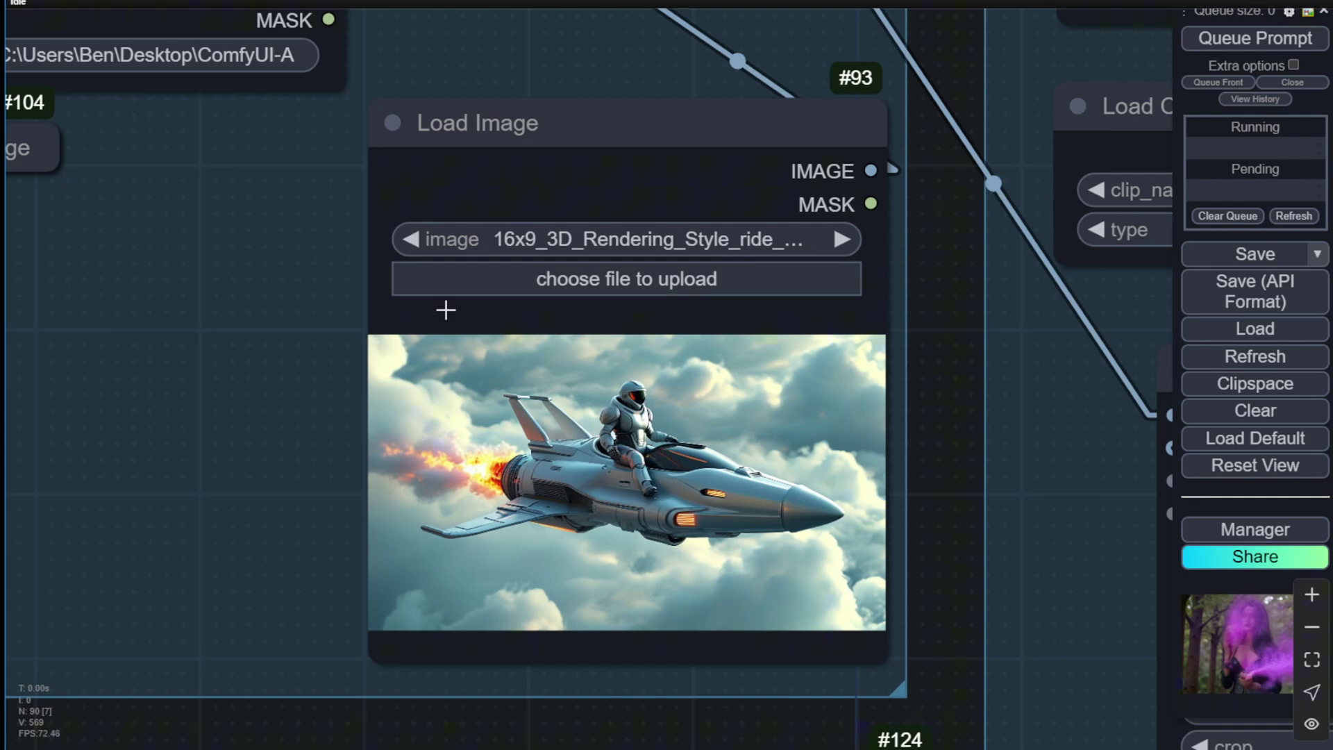
{"action": "scroll", "coordinate": [571, 280], "scroll_direction": "down", "scroll_amount": 3}
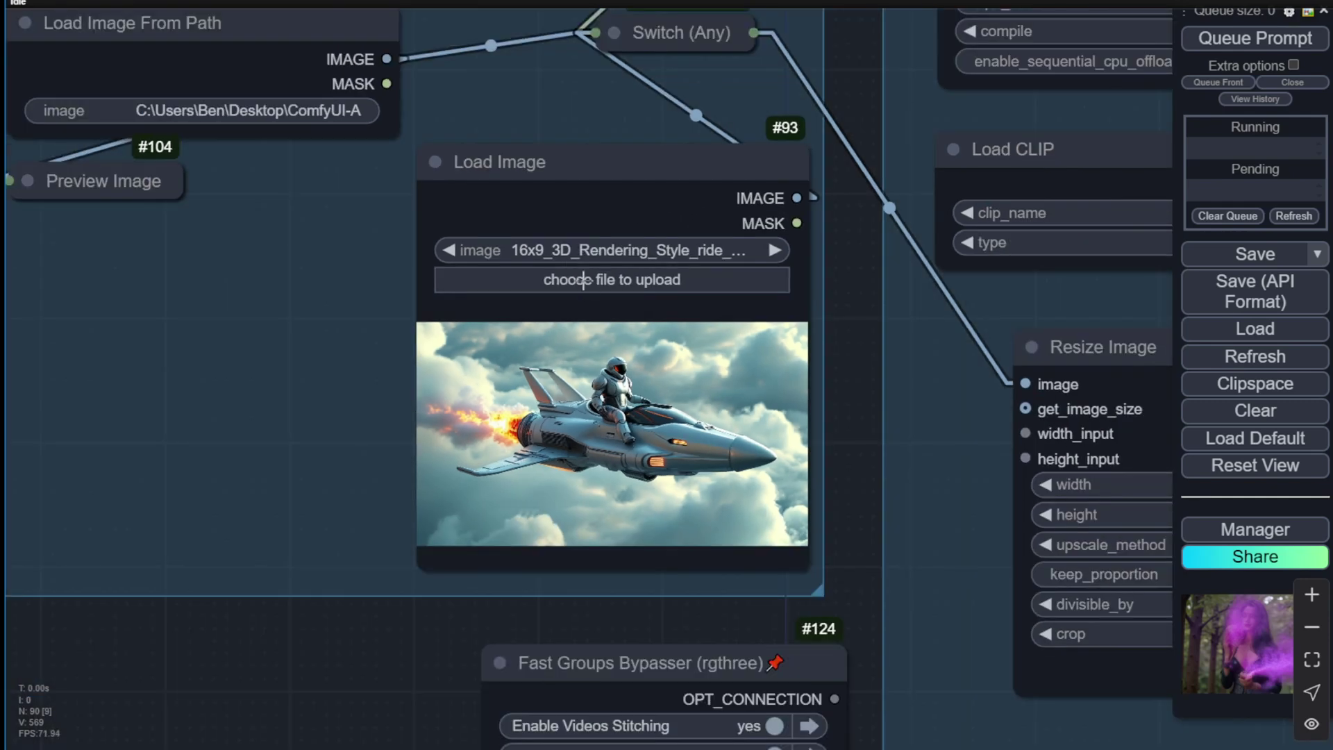
Switch the Load Image From Path? value to false so that the spaceship picture from the Load Image node is used
{"action": "scroll", "coordinate": [602, 440], "scroll_direction": "up", "scroll_amount": 5}
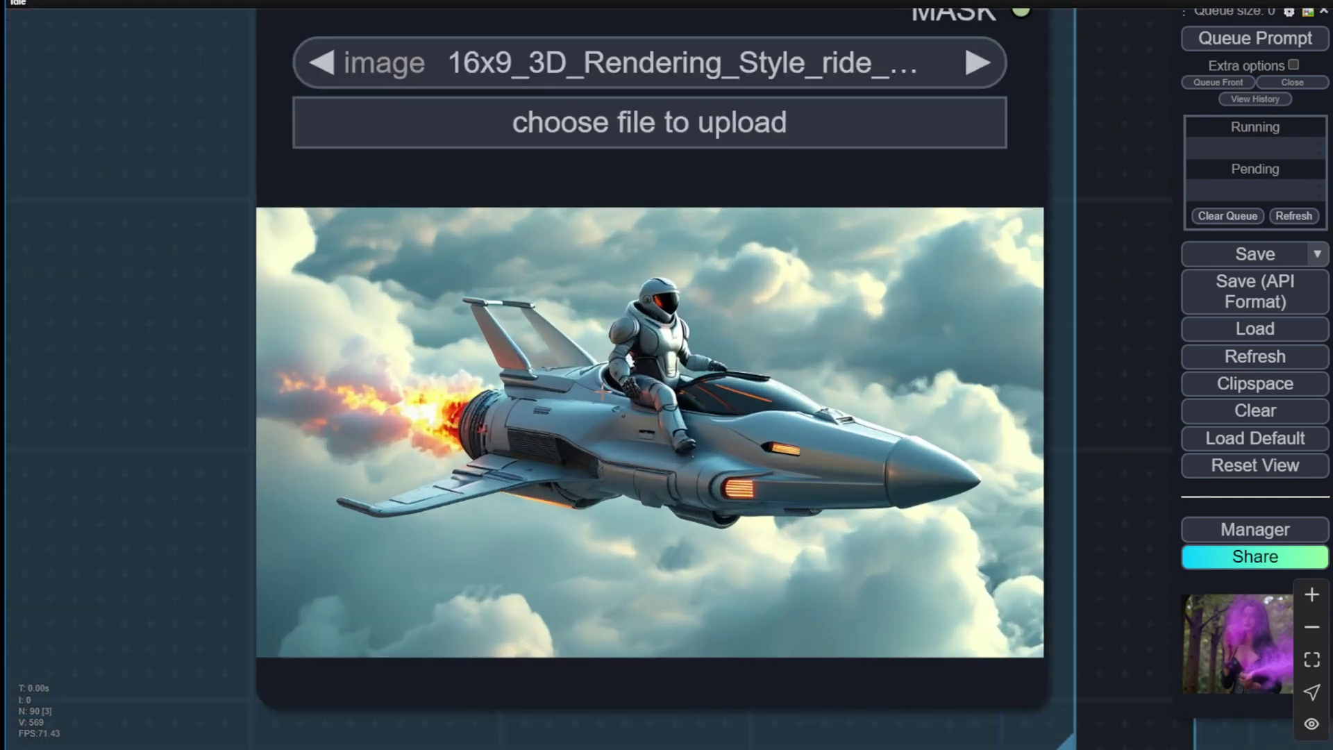
{"action": "scroll", "coordinate": [646, 316], "scroll_direction": "up", "scroll_amount": 2}
{"action": "scroll", "coordinate": [651, 290], "scroll_direction": "down", "scroll_amount": 5}
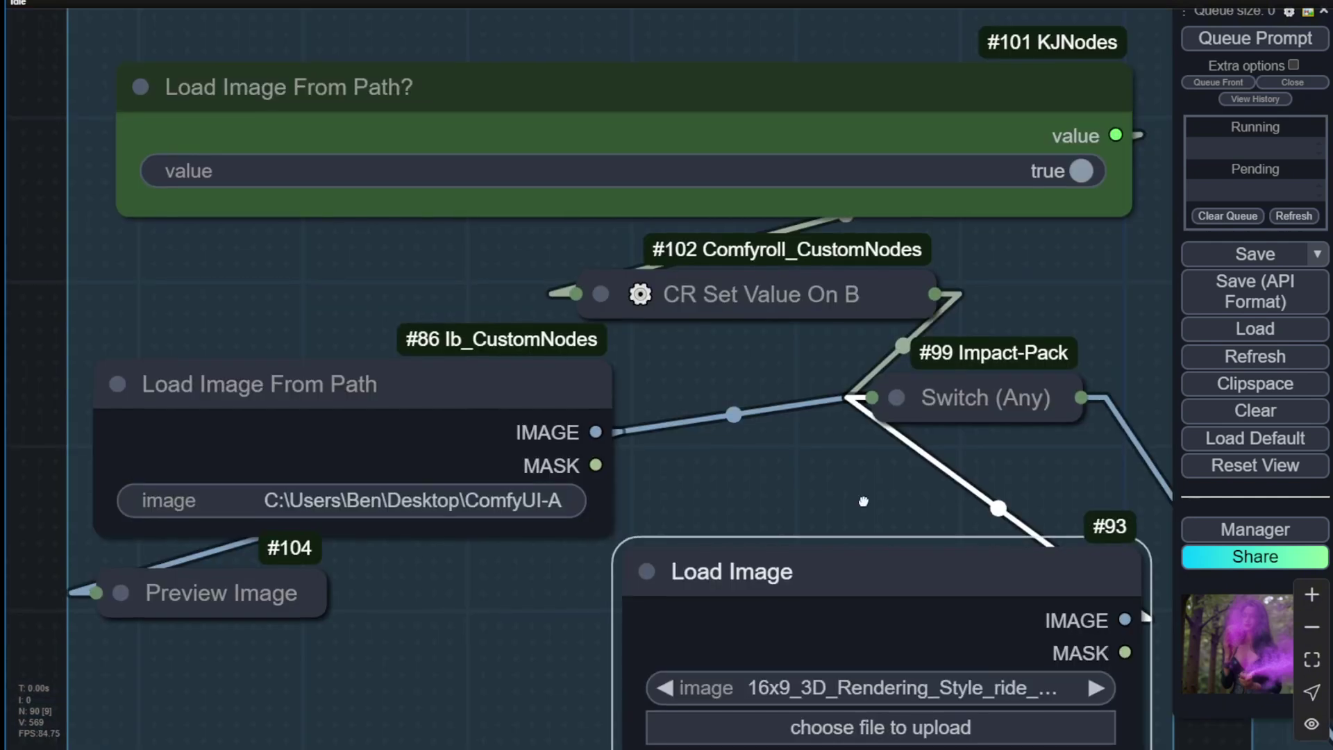
{"action": "left_click", "coordinate": [1077, 172]}
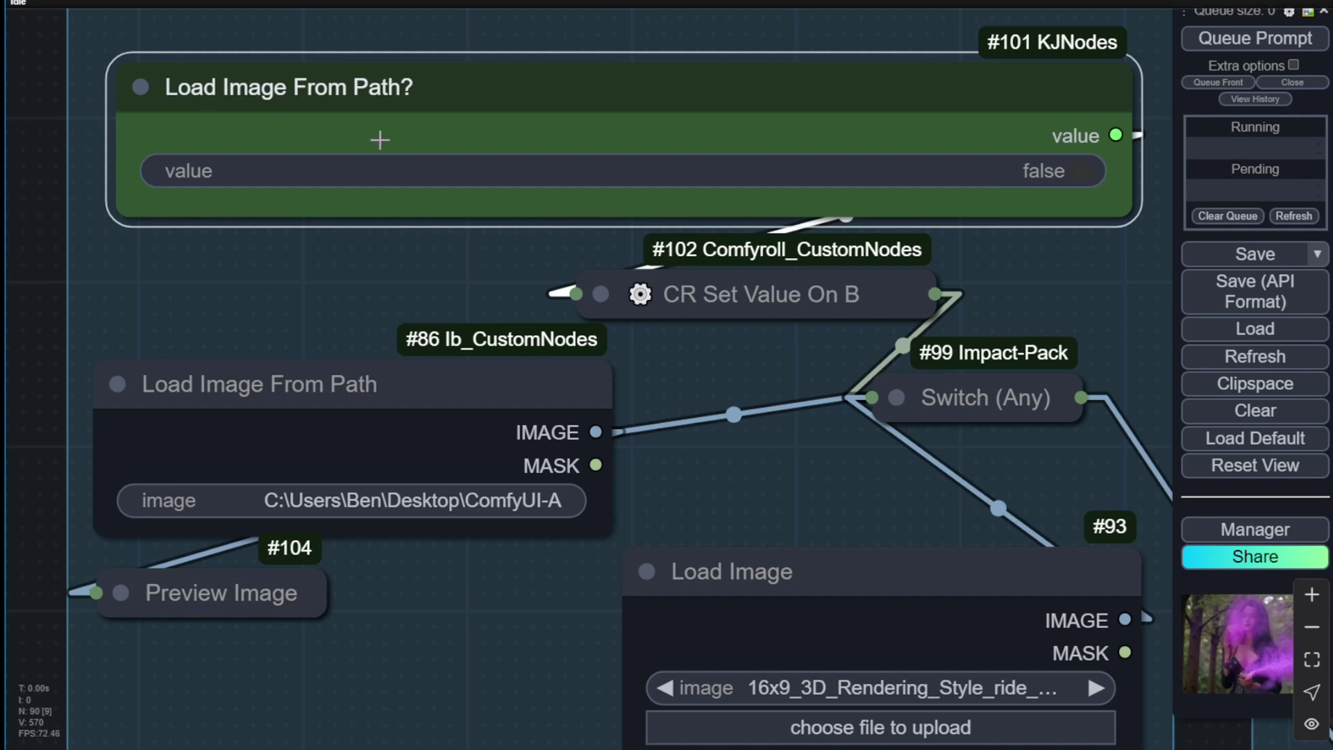
Examine the CogVideoX img2Vid and Cog - 2nd Extend groups together with the spaceship clips beside them
{"action": "left_click_drag", "start_coordinate": [739, 422], "coordinate": [425, 126]}
{"action": "left_click_drag", "start_coordinate": [900, 236], "coordinate": [872, 241]}
{"action": "scroll", "coordinate": [987, 350], "scroll_direction": "down", "scroll_amount": 10}
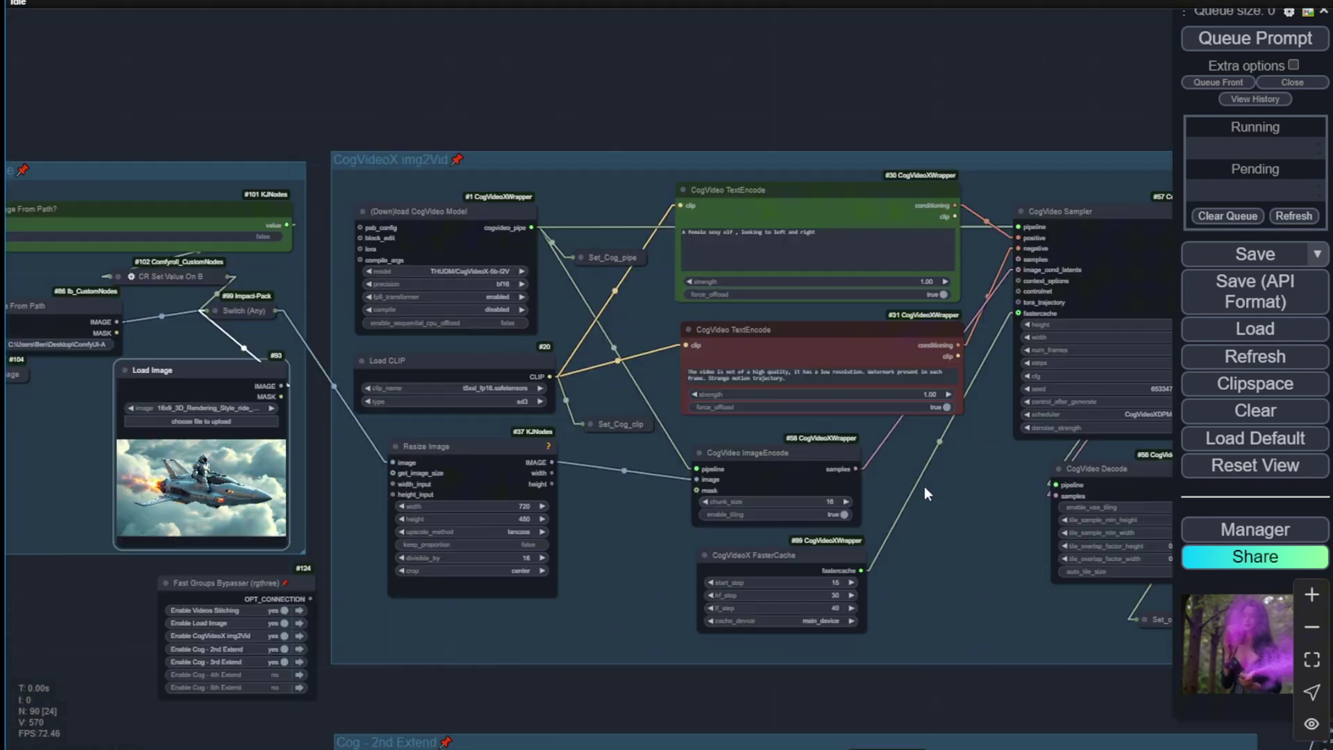
{"action": "scroll", "coordinate": [218, 458], "scroll_direction": "up", "scroll_amount": 7}
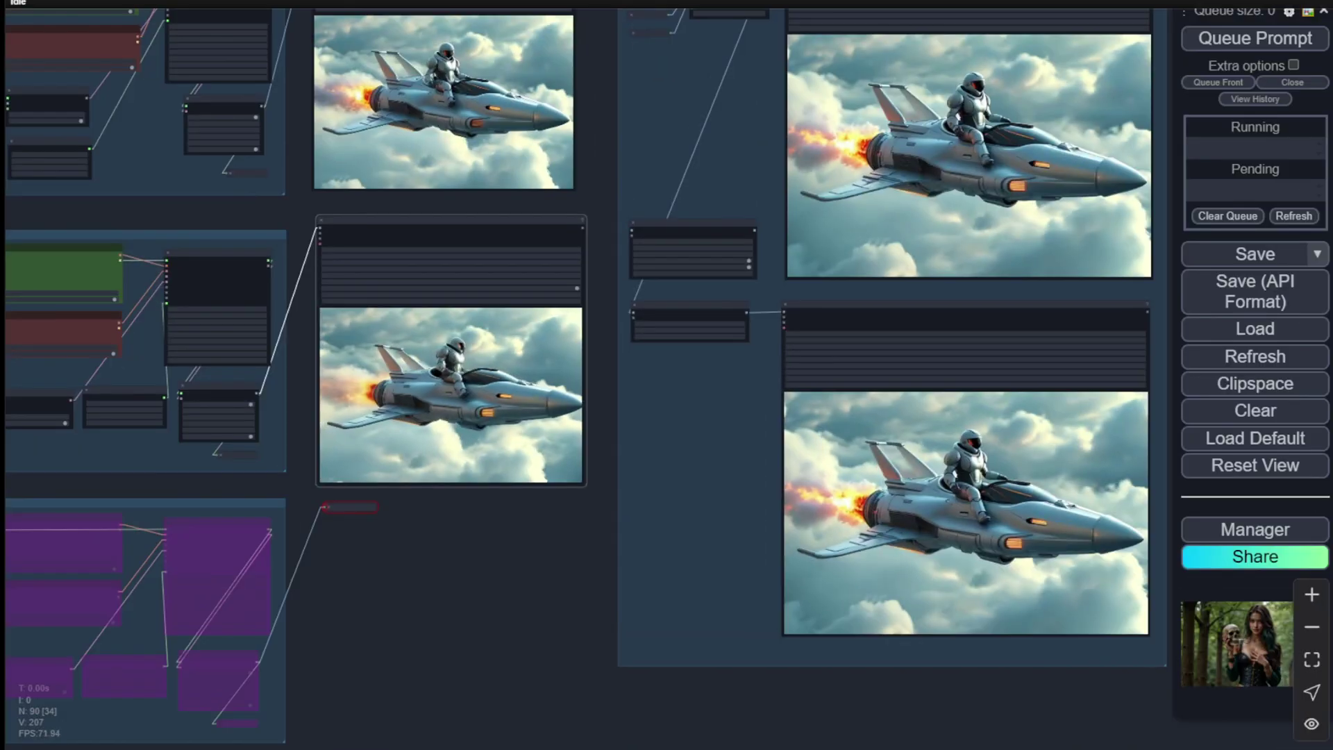
{"action": "left_click_drag", "start_coordinate": [449, 551], "coordinate": [895, 646]}
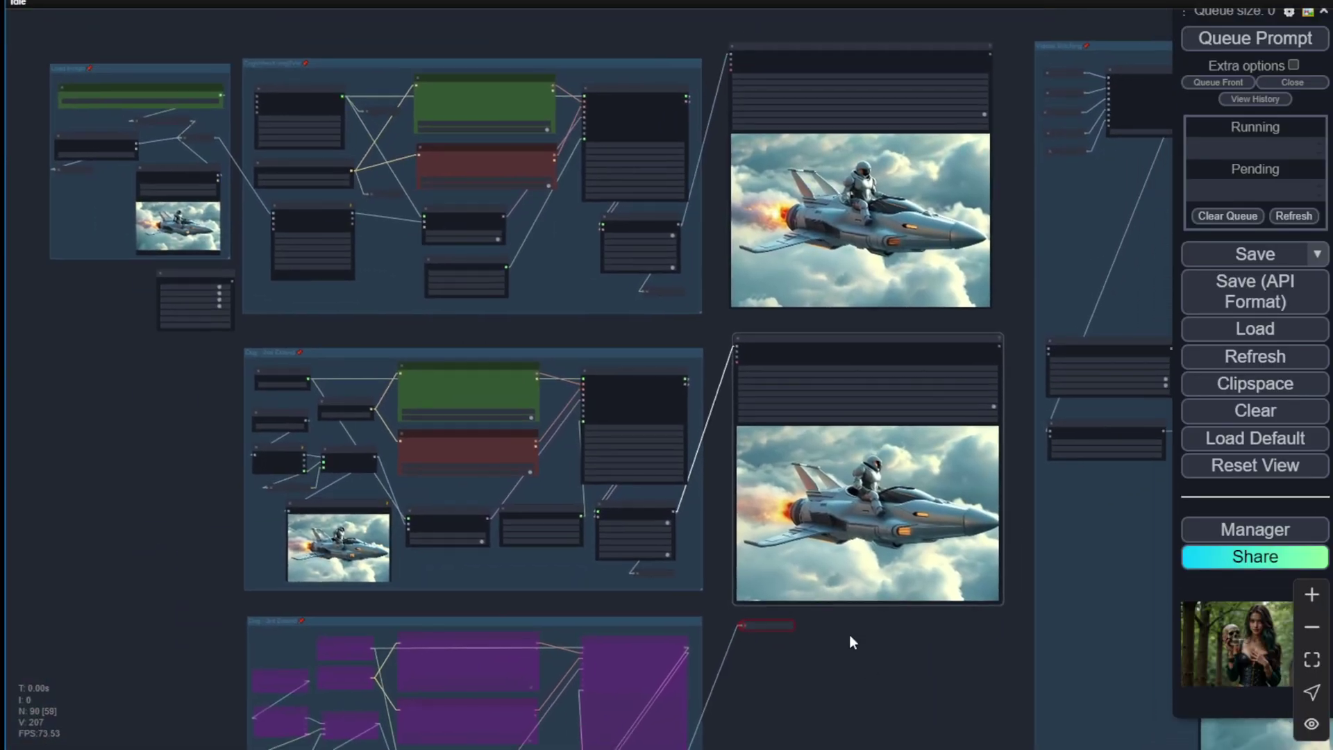
{"action": "scroll", "coordinate": [363, 326], "scroll_direction": "up", "scroll_amount": 4}
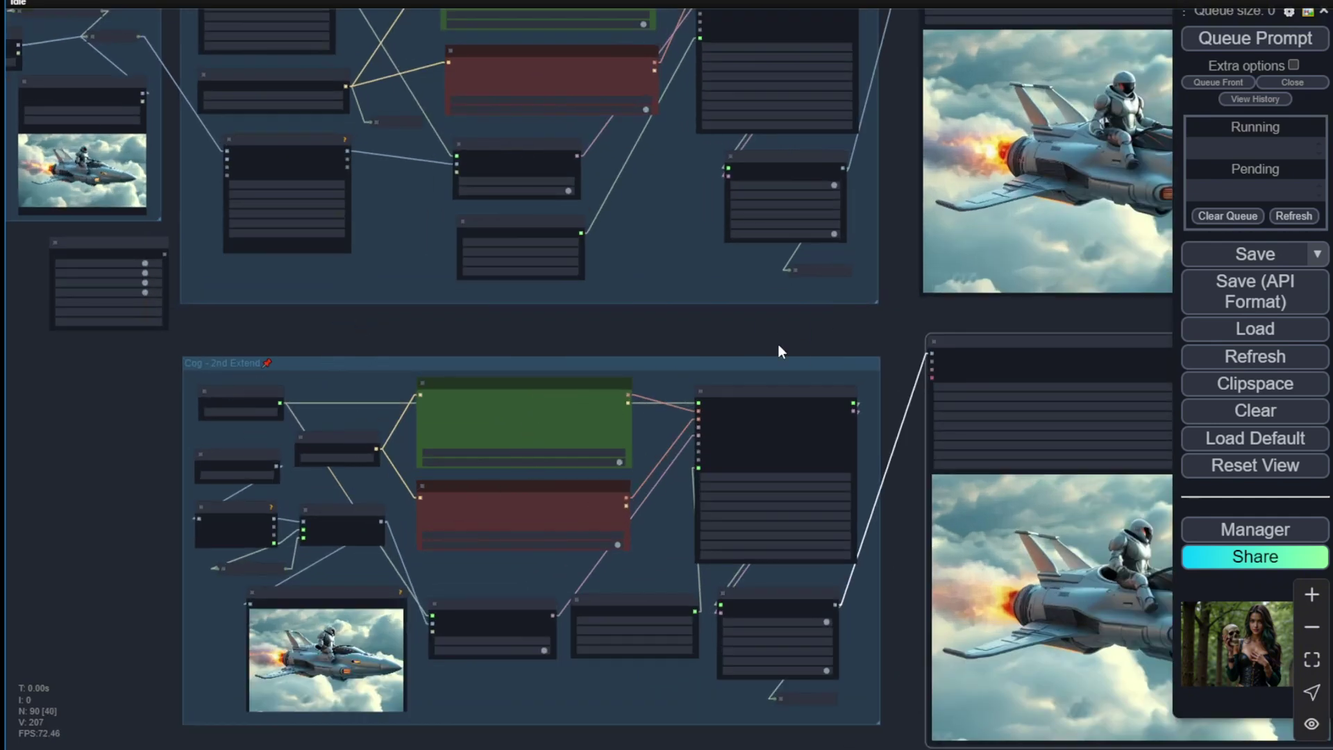
{"action": "left_click_drag", "start_coordinate": [780, 345], "coordinate": [386, 240]}
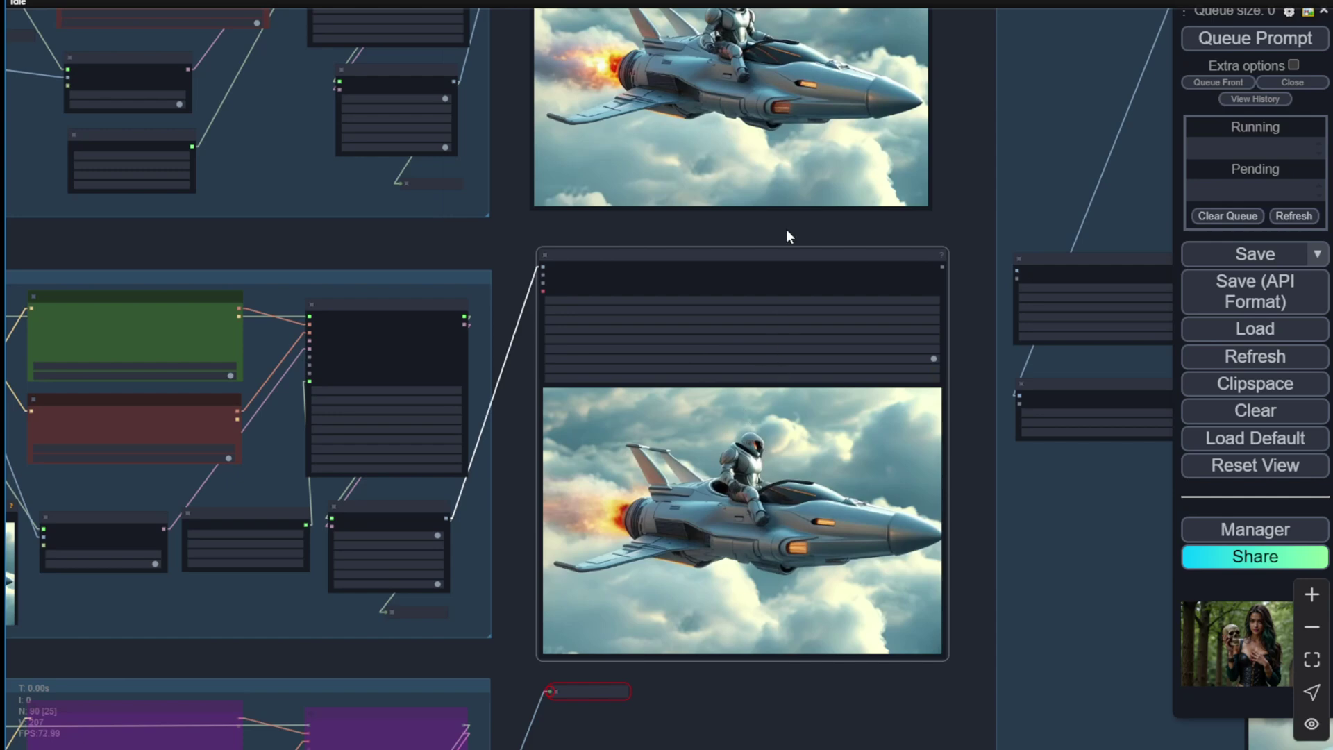
{"action": "left_click_drag", "start_coordinate": [850, 224], "coordinate": [839, 467]}
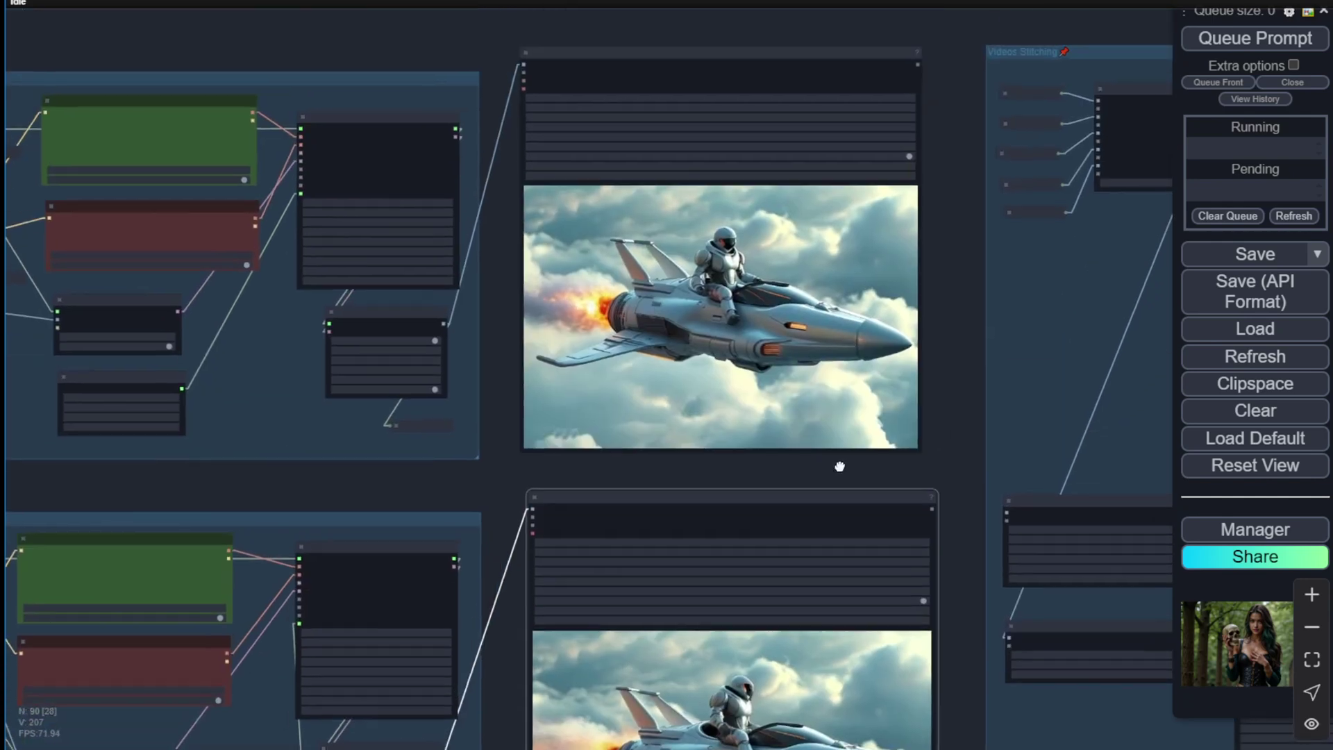
Resume the previews of the spaceship clips in the Video Combine nodes beside CogVideoX img2Vid and Cog - 2nd Extend
{"action": "right_click", "coordinate": [701, 306]}
{"action": "left_click", "coordinate": [747, 236]}
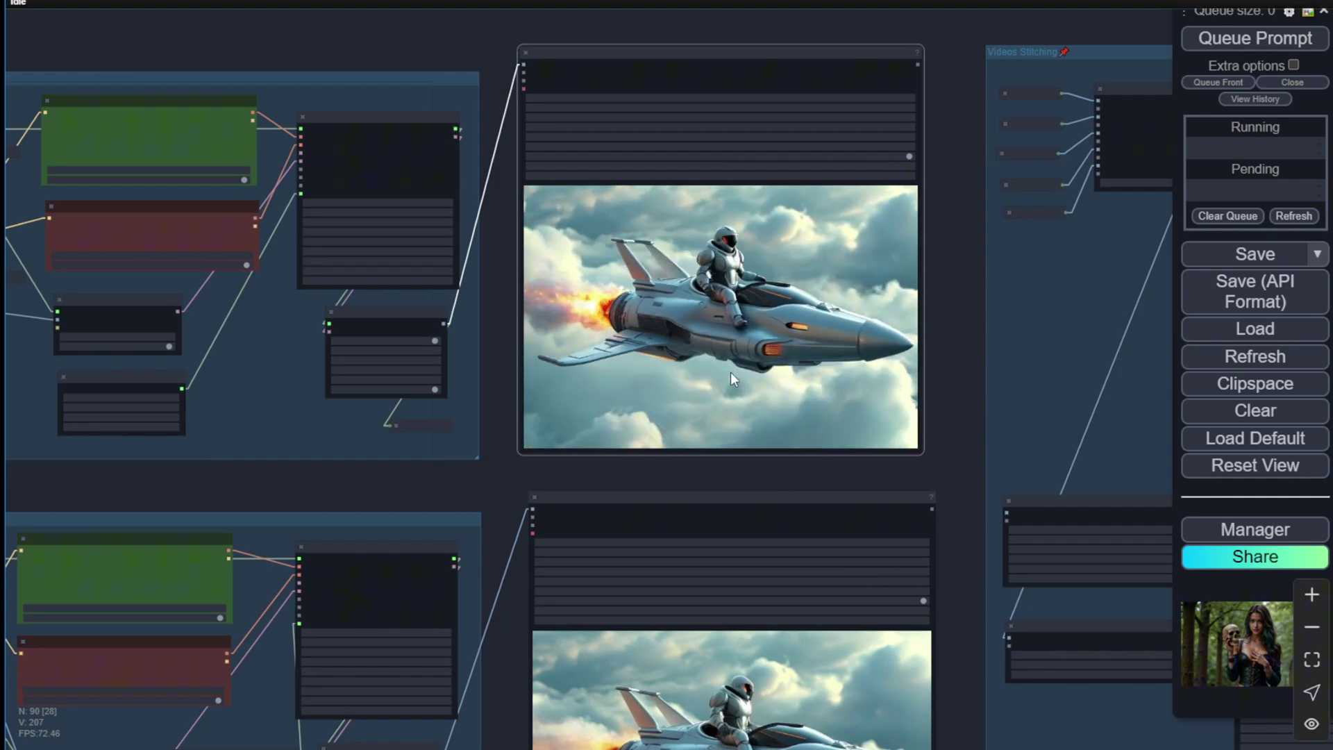
{"action": "scroll", "coordinate": [730, 363], "scroll_direction": "up", "scroll_amount": 5}
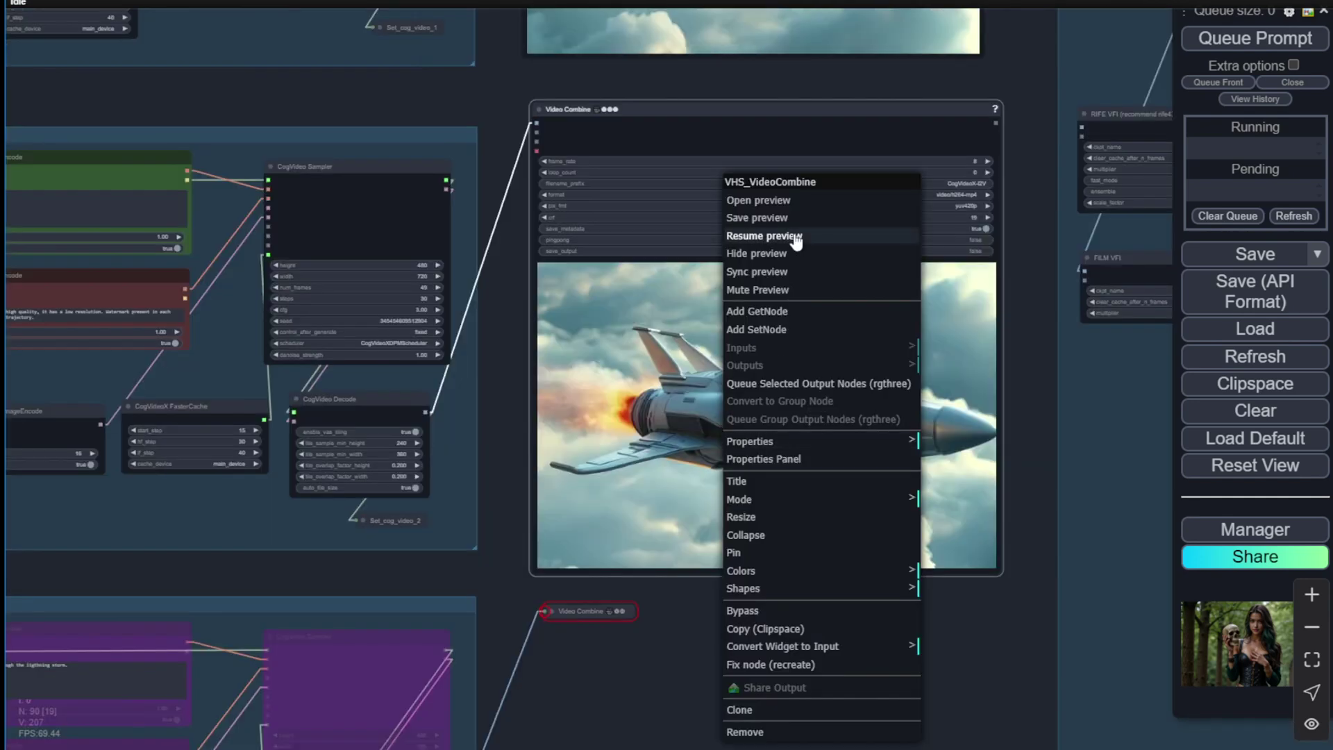
{"action": "left_click", "coordinate": [729, 229]}
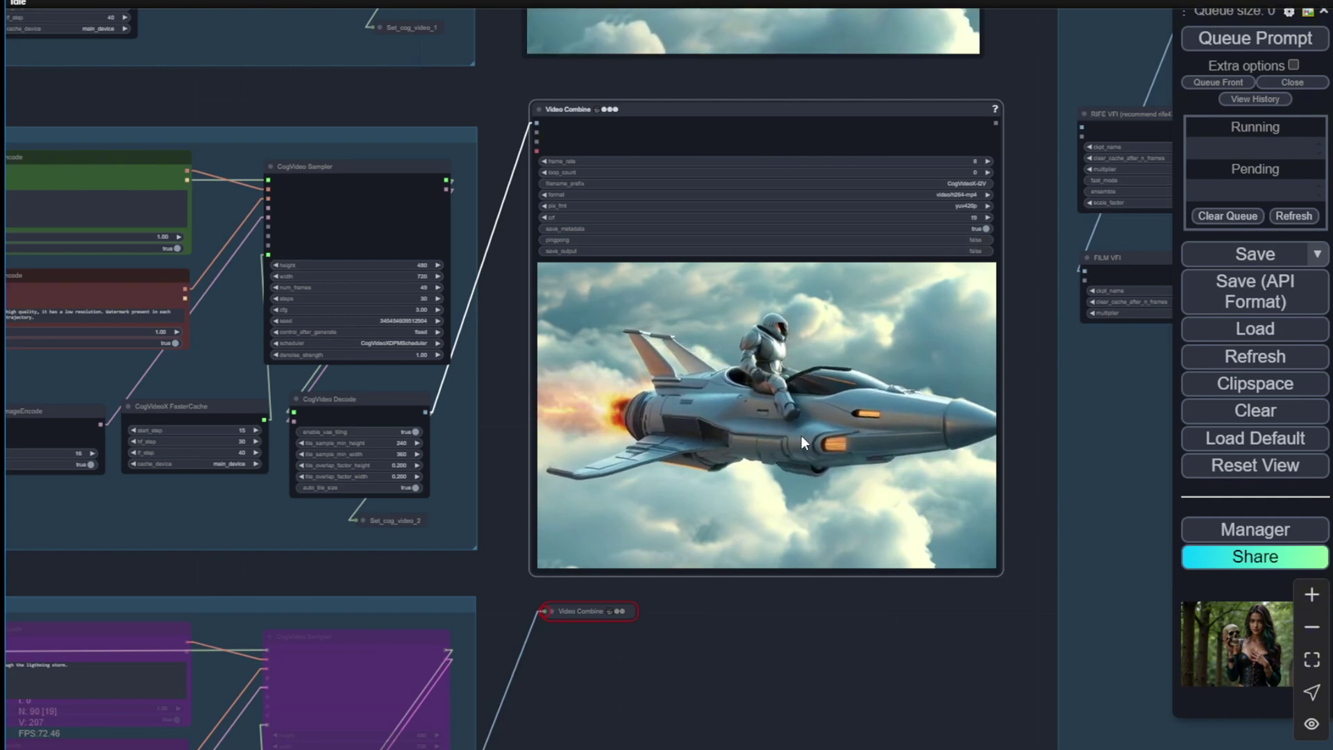
Check the positive prompt in the CogVideo TextEncode node of the Cog - 2nd Extend group
{"action": "left_click_drag", "start_coordinate": [789, 640], "coordinate": [1116, 670]}
{"action": "scroll", "coordinate": [290, 166], "scroll_direction": "up", "scroll_amount": 3}
{"action": "scroll", "coordinate": [308, 187], "scroll_direction": "up", "scroll_amount": 4}
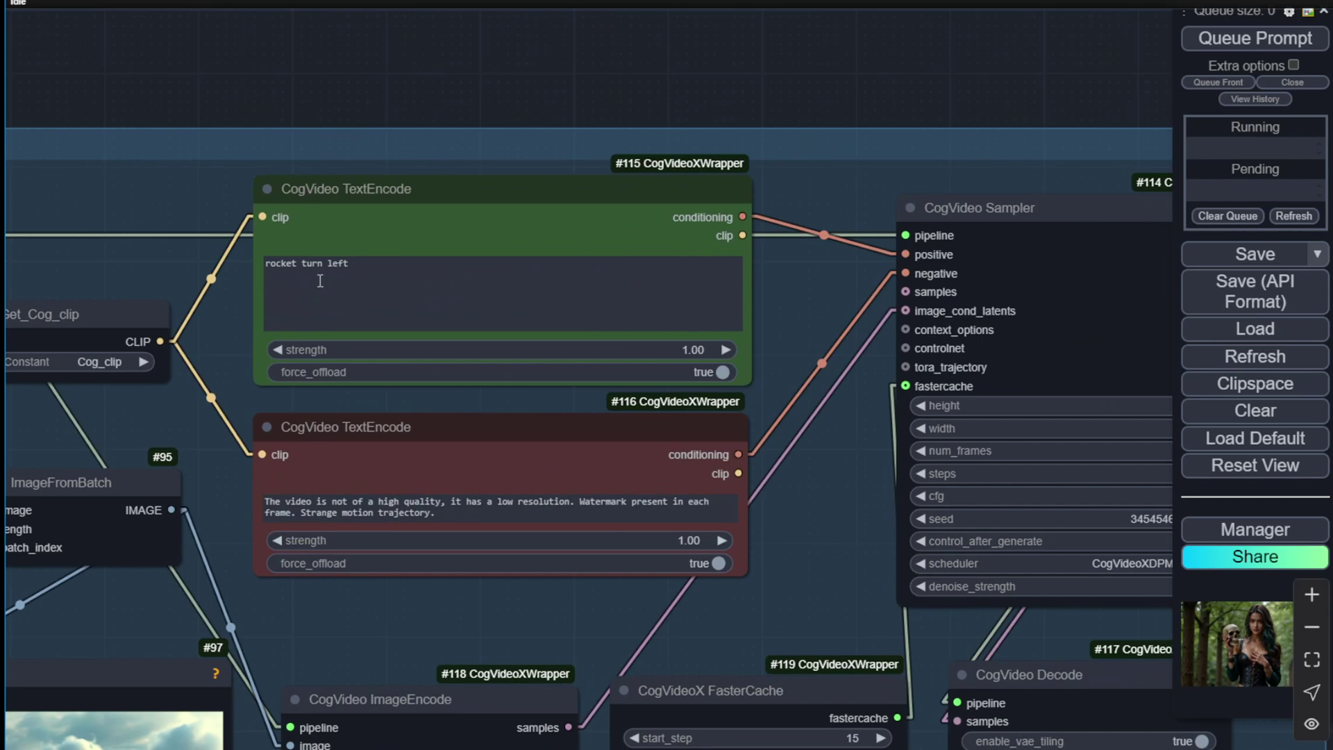
{"action": "scroll", "coordinate": [555, 342], "scroll_direction": "down", "scroll_amount": 9}
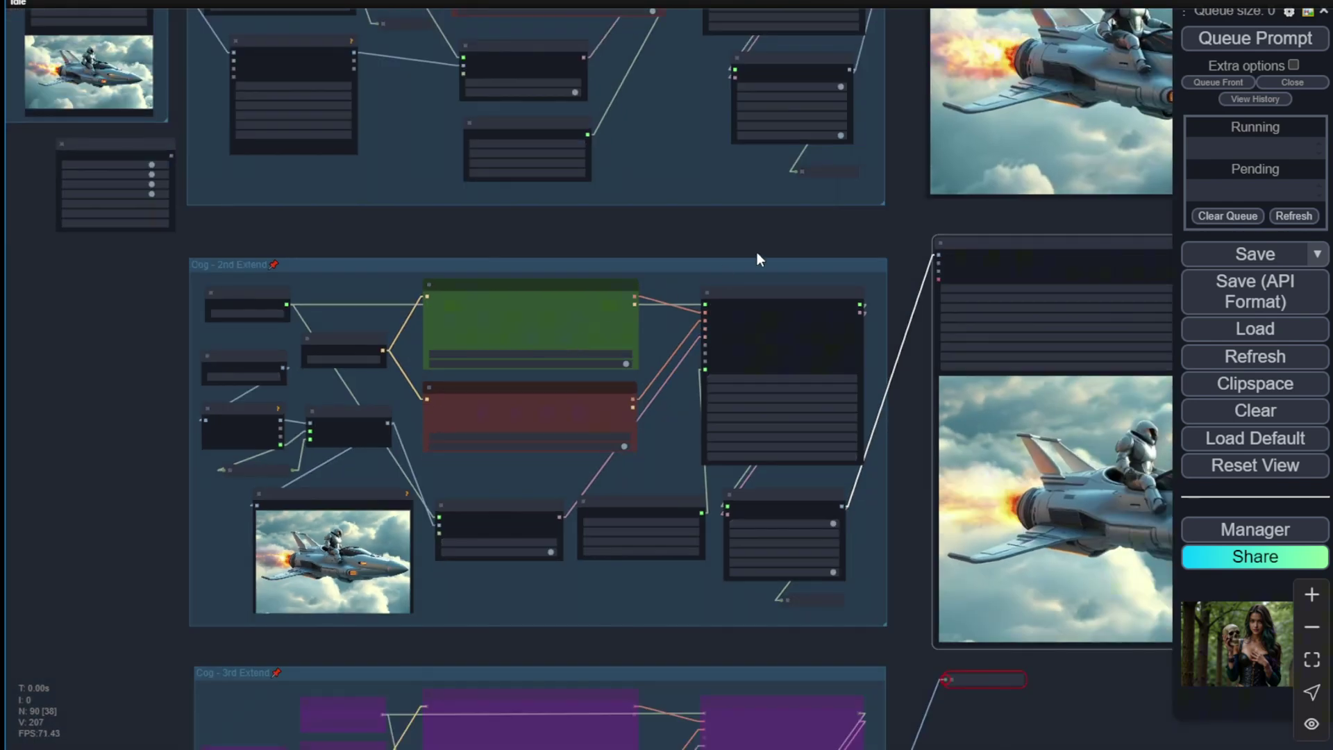
Look at the second extend clip again and resume the preview of the final stitched spaceship video
{"action": "left_click_drag", "start_coordinate": [799, 228], "coordinate": [361, 183]}
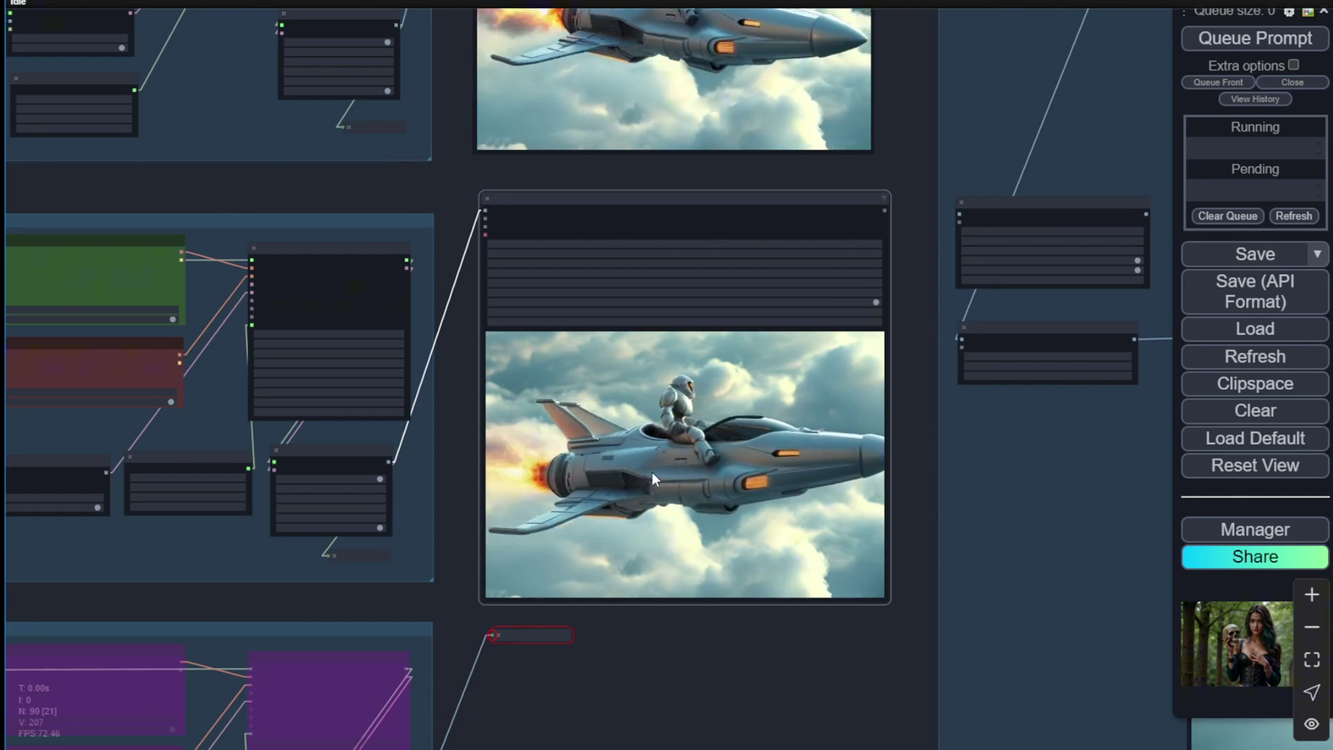
{"action": "scroll", "coordinate": [663, 472], "scroll_direction": "up", "scroll_amount": 3}
{"action": "right_click", "coordinate": [757, 410]}
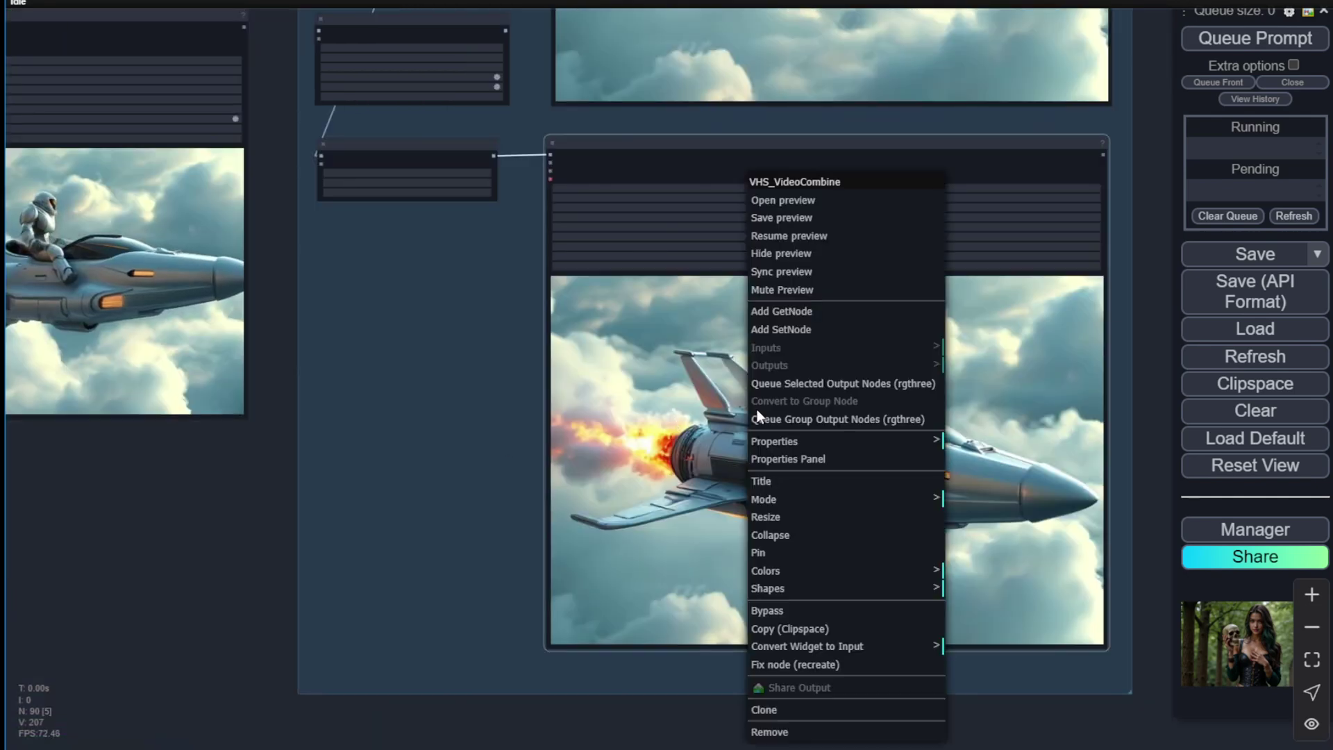
{"action": "left_click", "coordinate": [832, 240]}
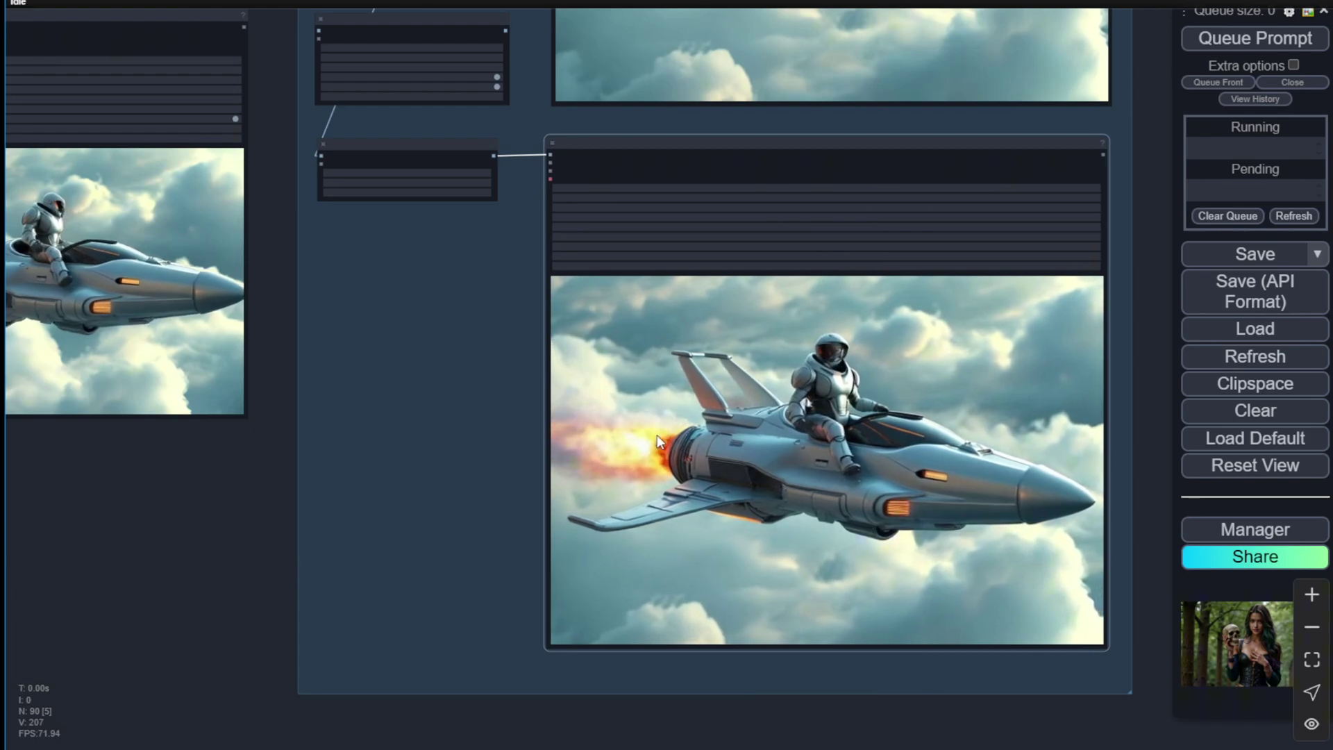